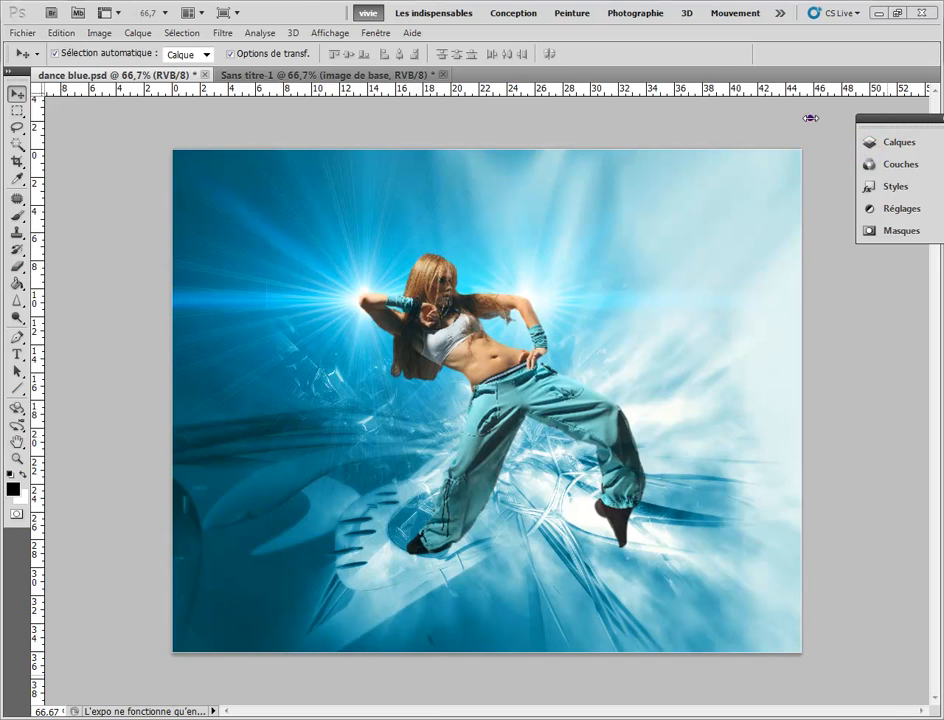
Step: Examine the layers of the dance blue.psd composition and those of the Sans titre-1 document
click(889, 145)
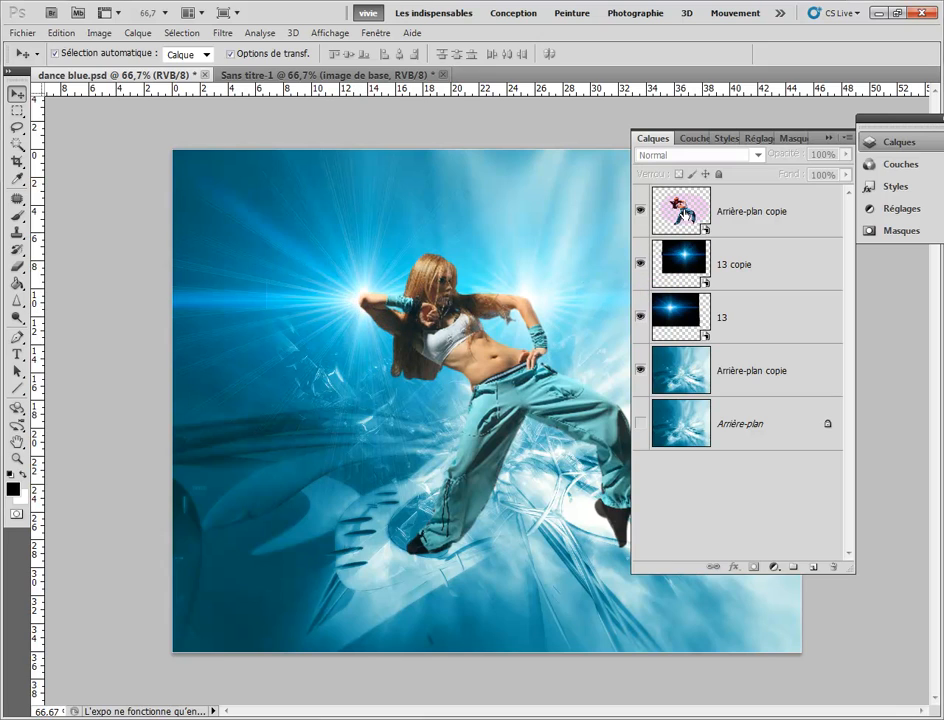
drag(680, 222, 330, 80)
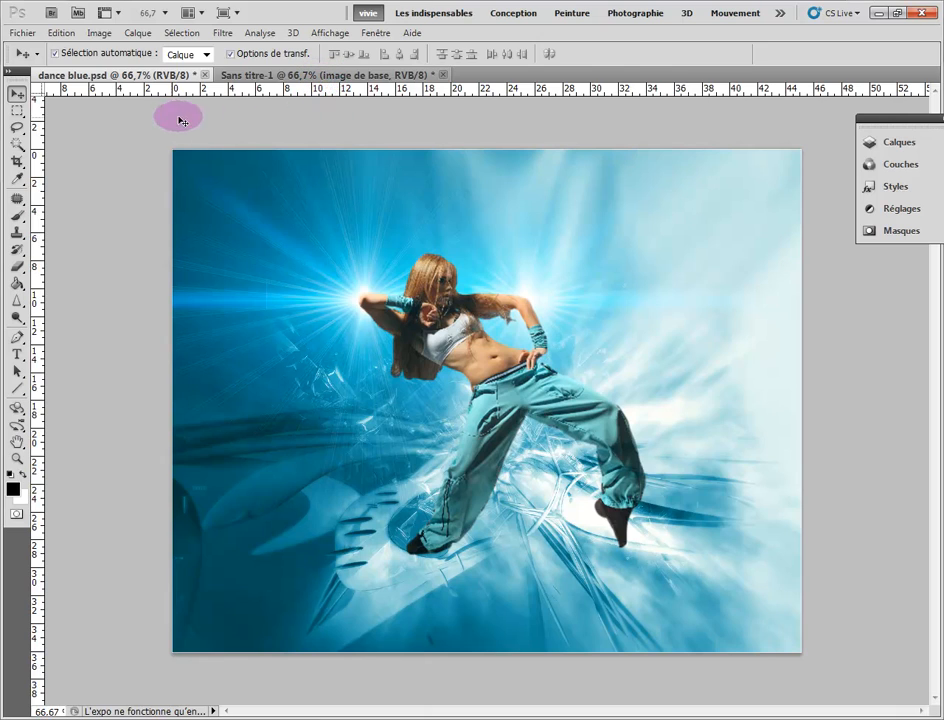
click(226, 76)
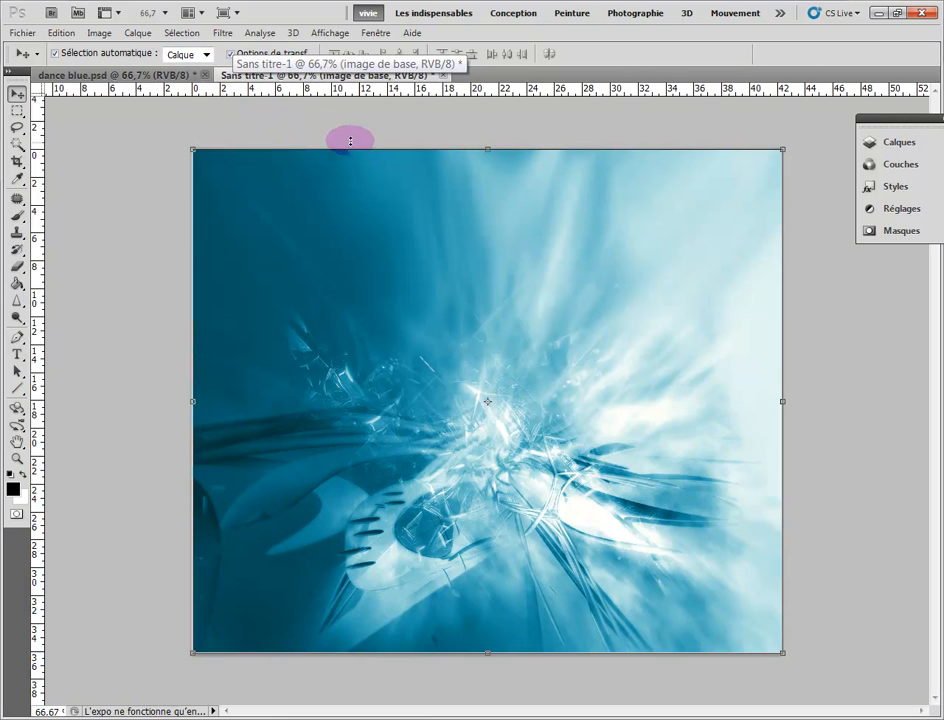
click(884, 143)
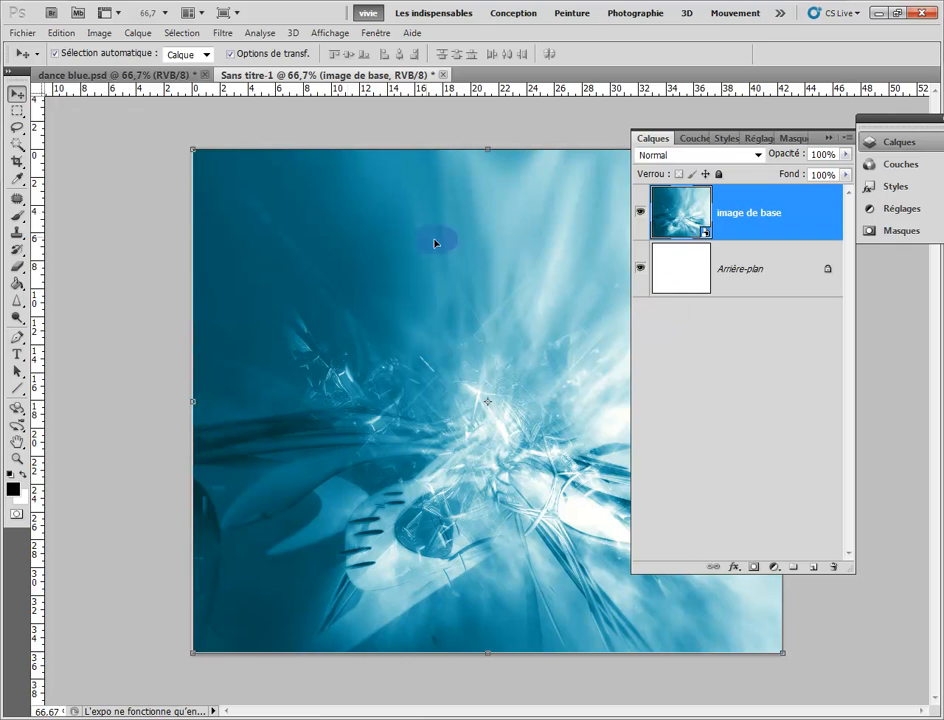
Step: Check the pixel dimensions of the Sans titre-1 document without changing the image size
click(23, 32)
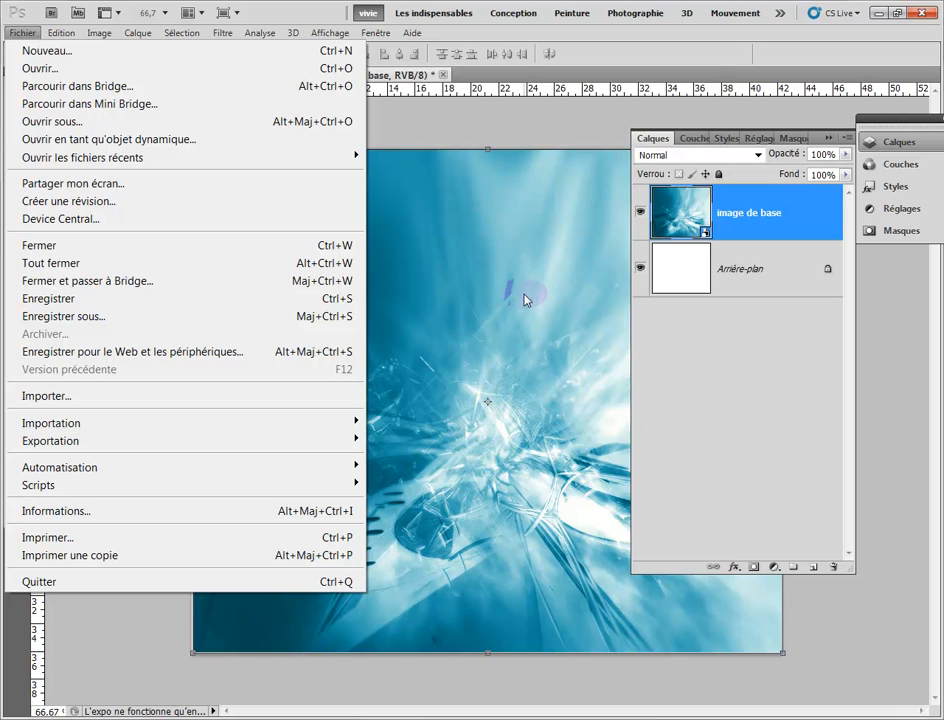
click(487, 138)
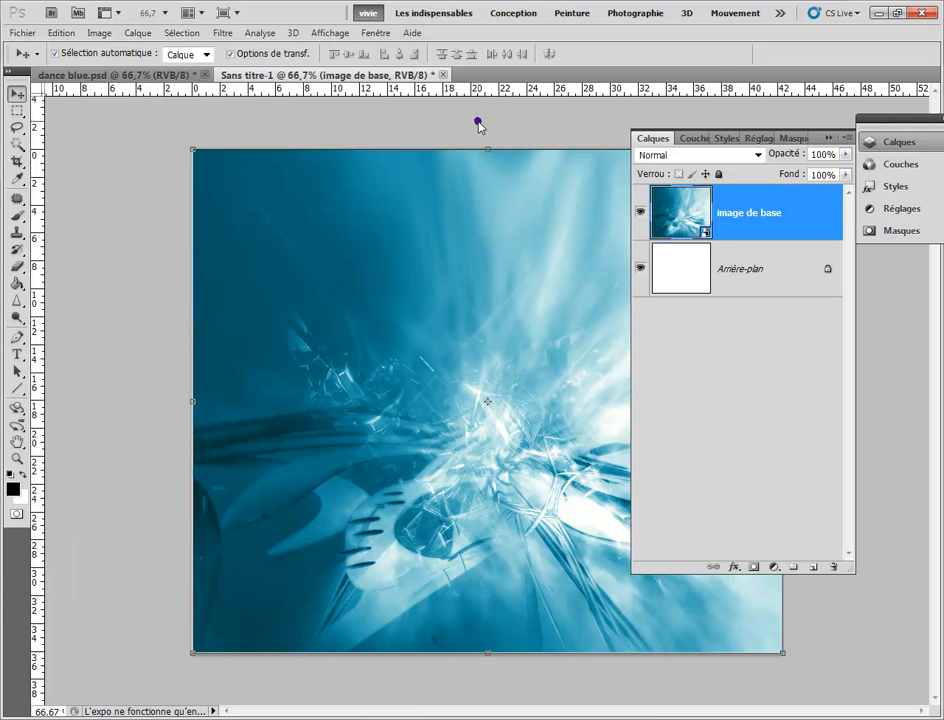
click(99, 34)
click(143, 166)
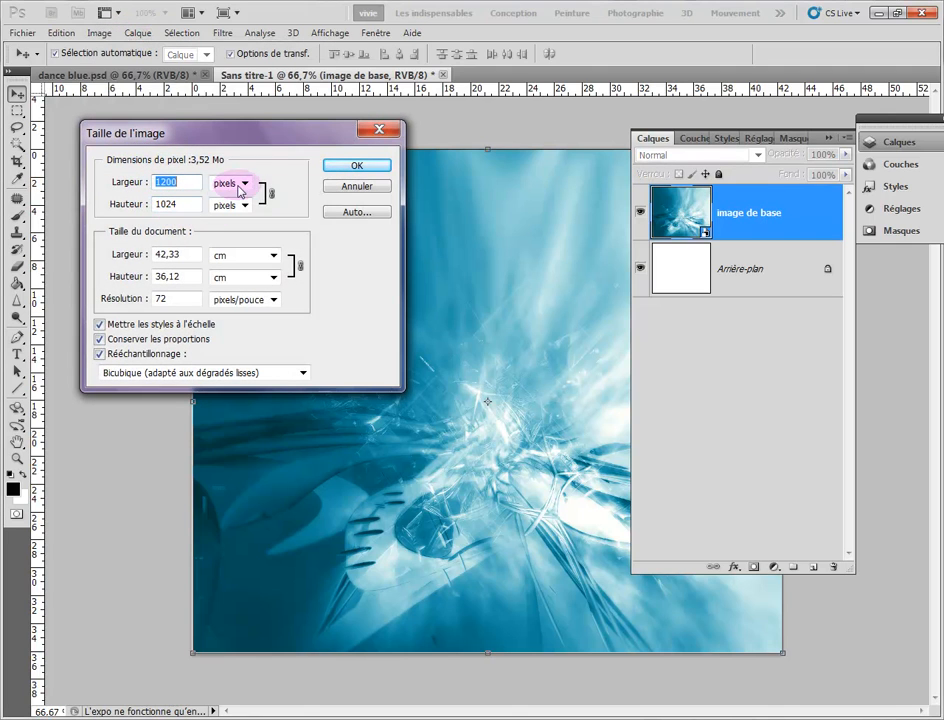
click(353, 189)
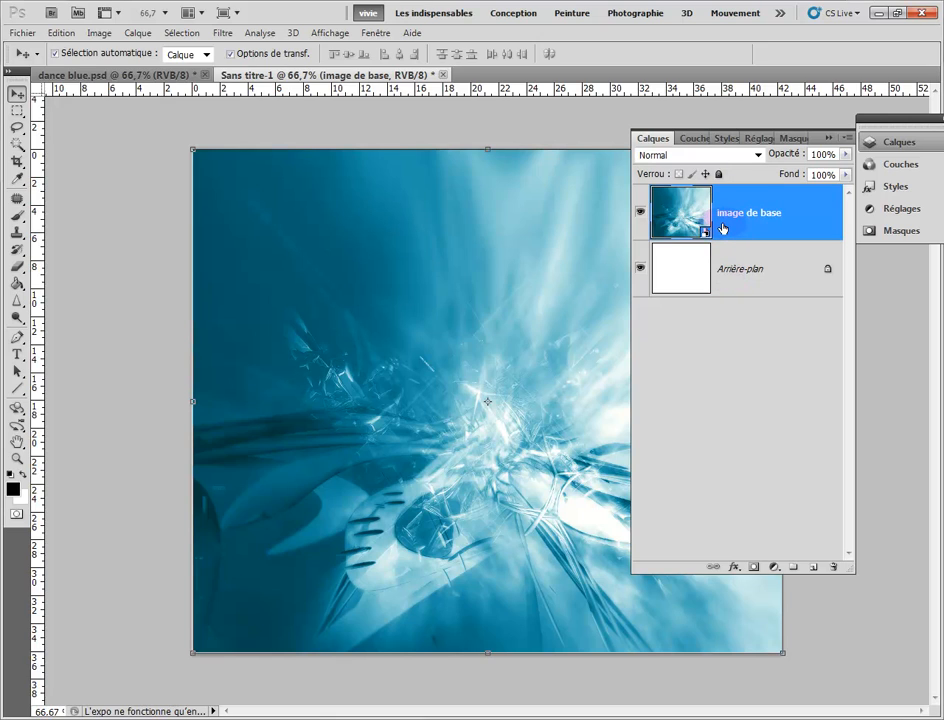
Step: Open the file "image de base" from the "tuto importation" folder as its own document
click(24, 33)
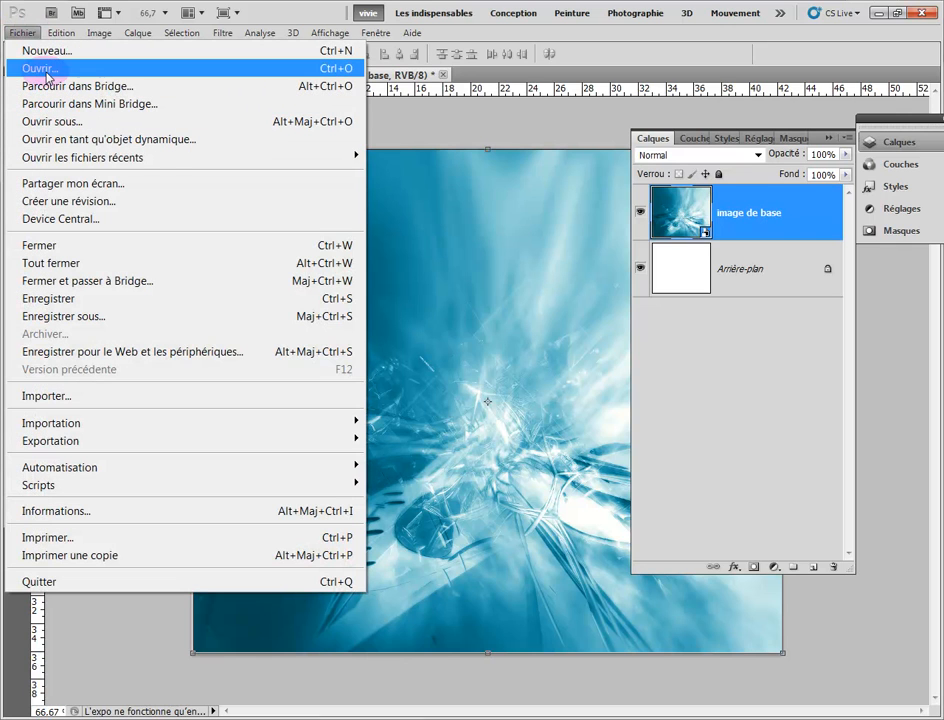
click(44, 70)
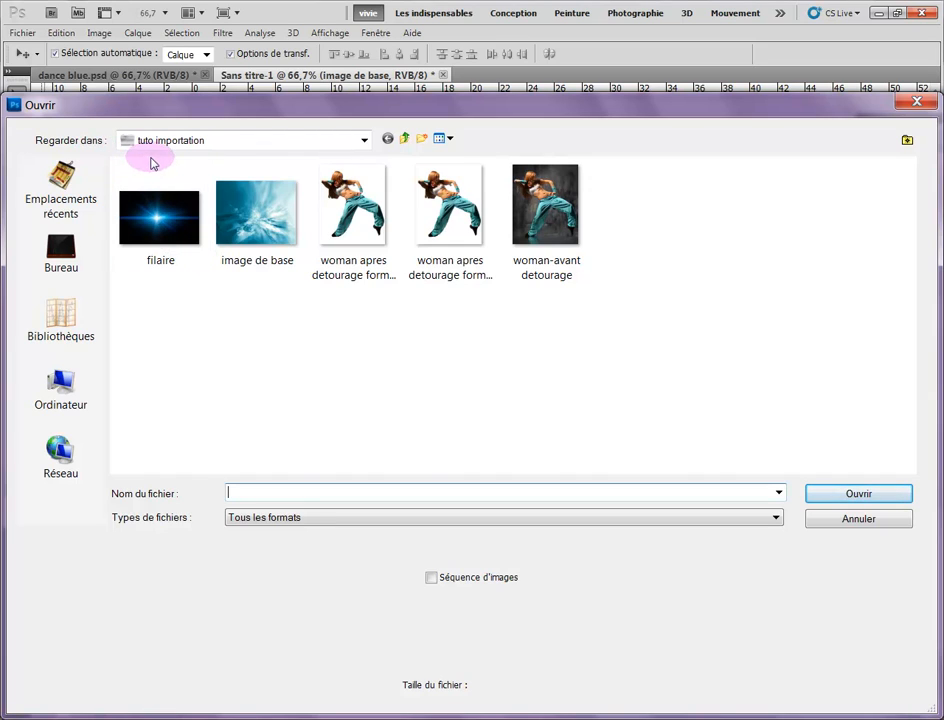
double_click(255, 222)
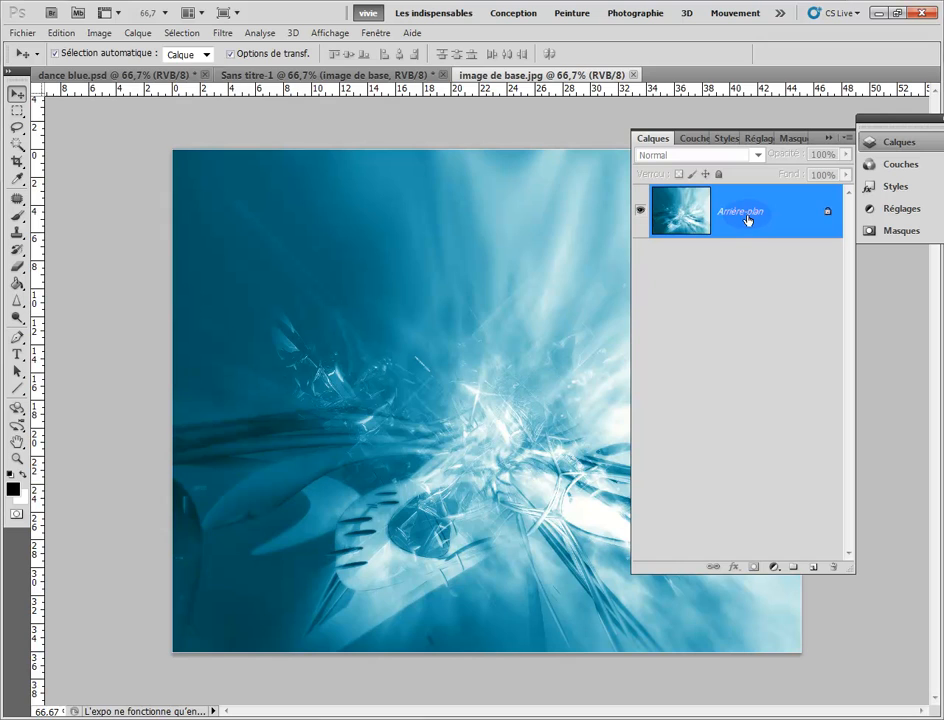
Step: Duplicate the Arrière-plan layer of image de base.jpg and hide the original layer
drag(746, 219, 817, 567)
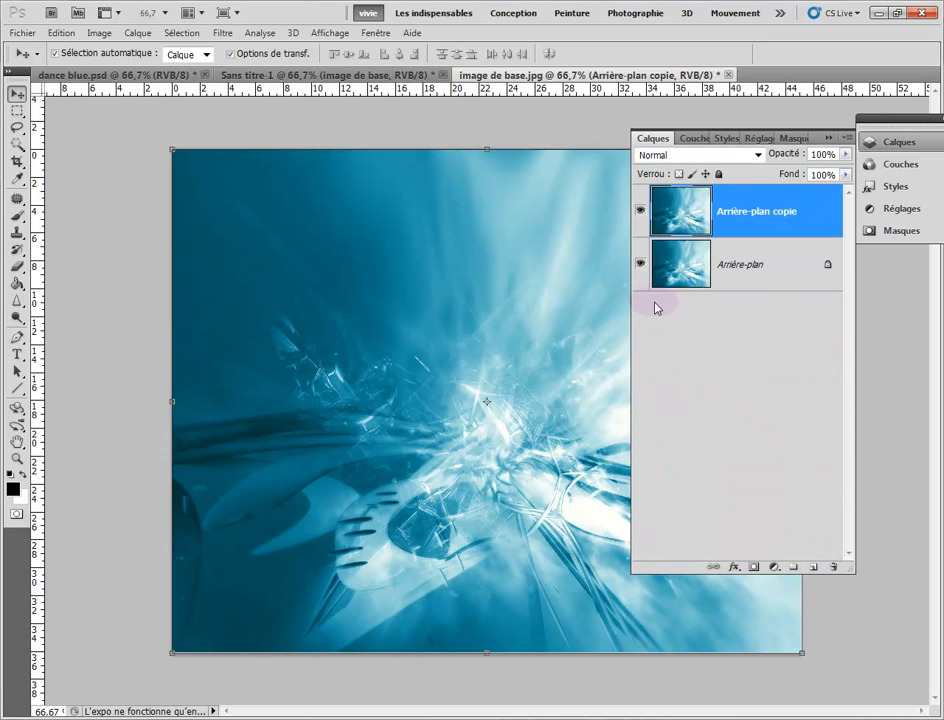
click(641, 265)
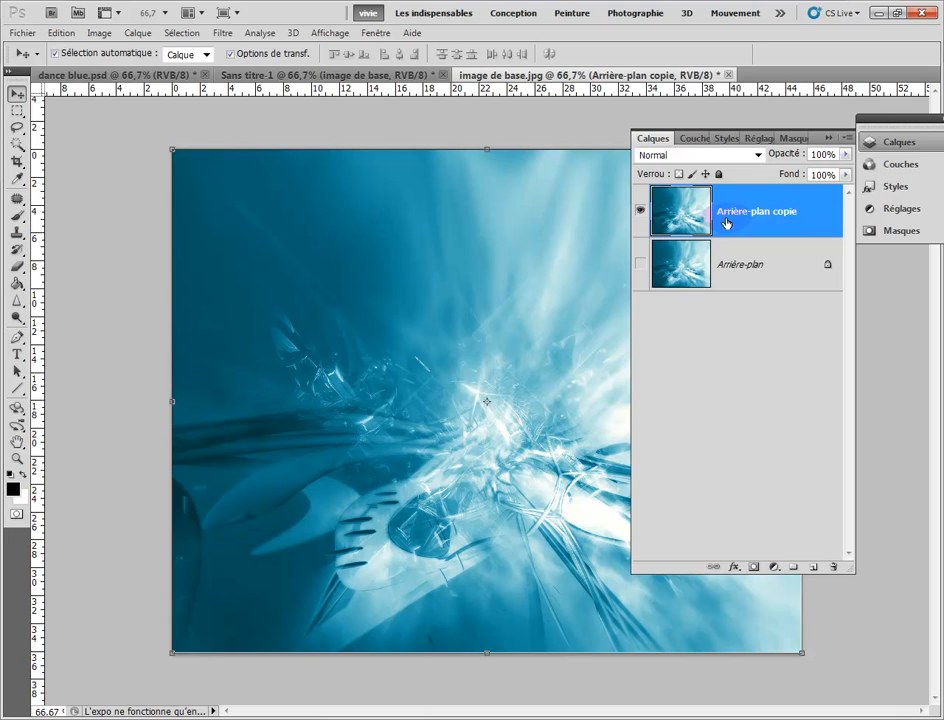
Step: Try importing "woman apres detourage format jpeg" over the blue background image
click(24, 33)
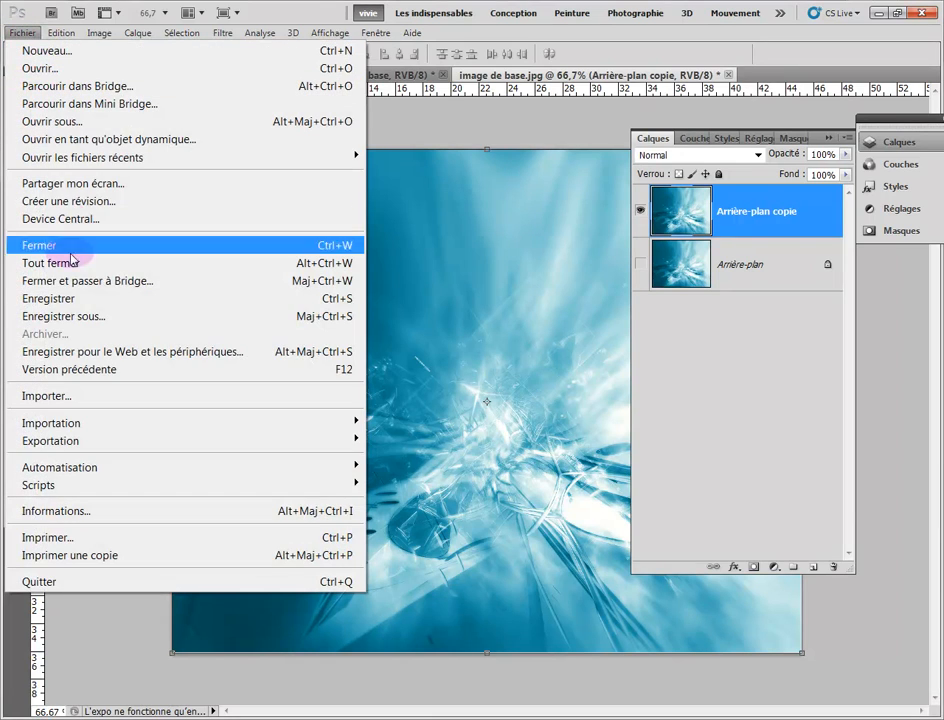
click(89, 398)
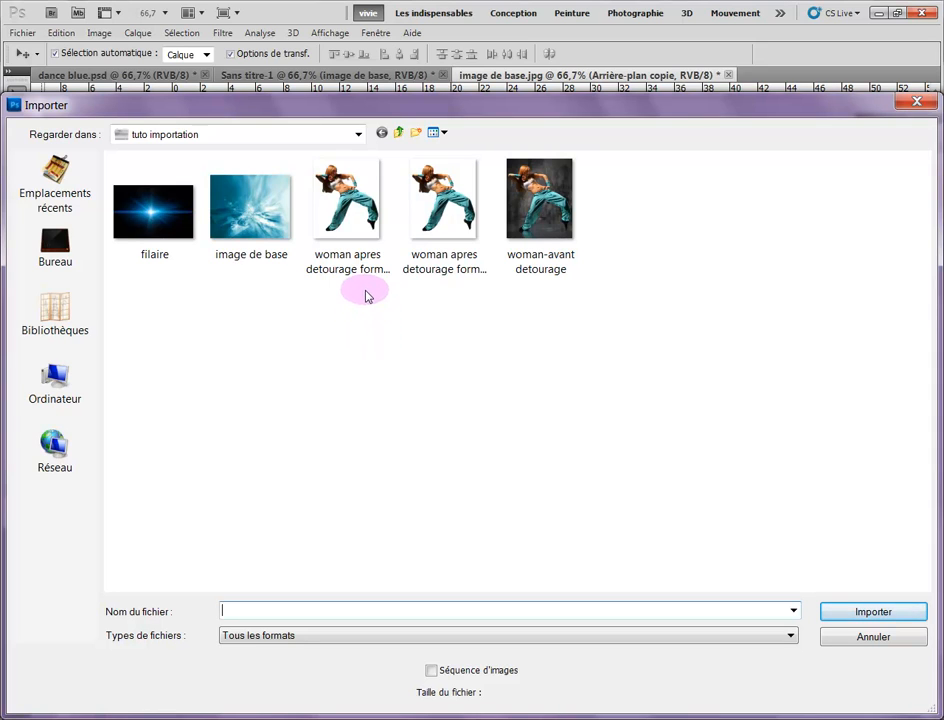
click(350, 225)
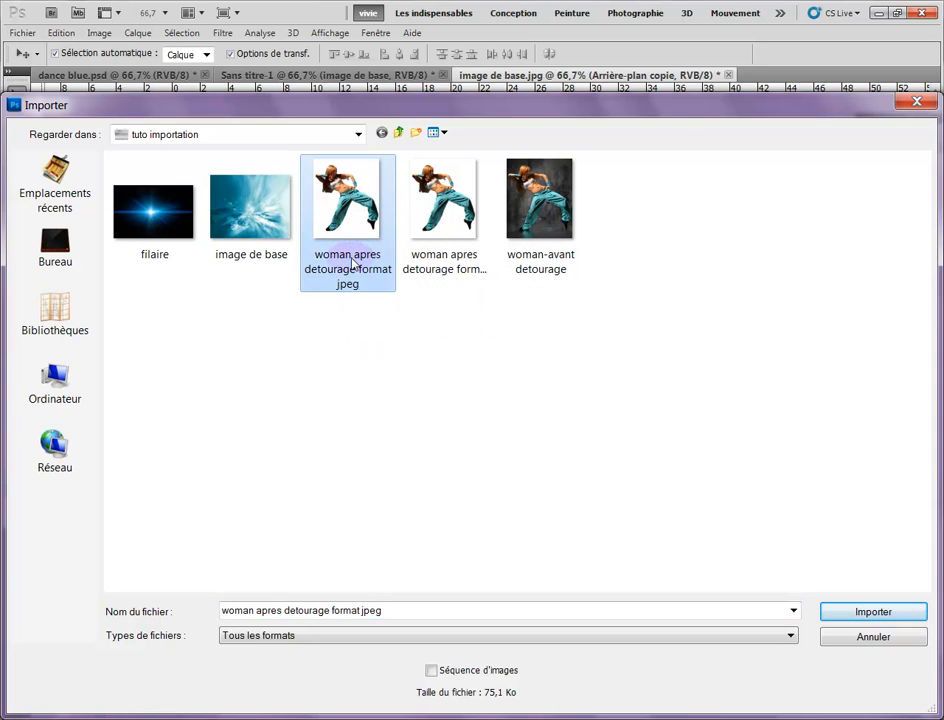
click(432, 213)
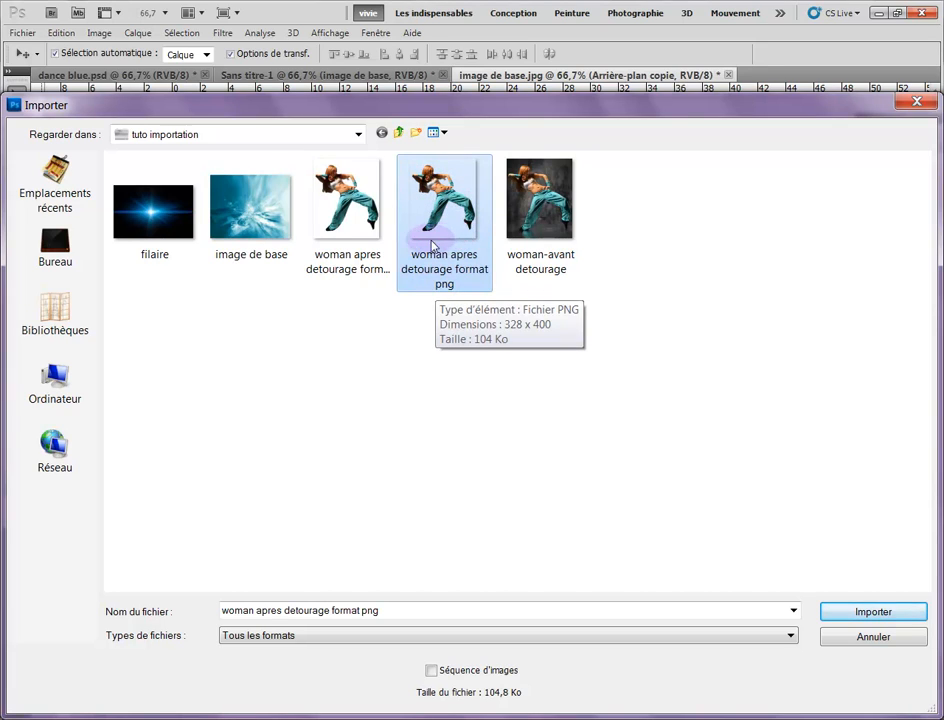
click(351, 224)
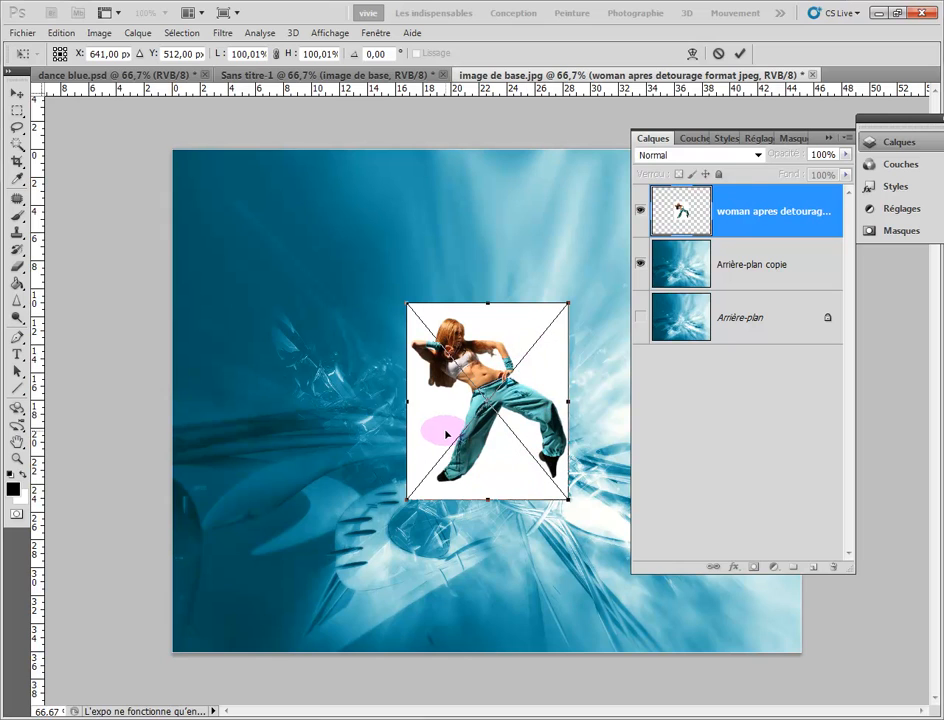
click(718, 54)
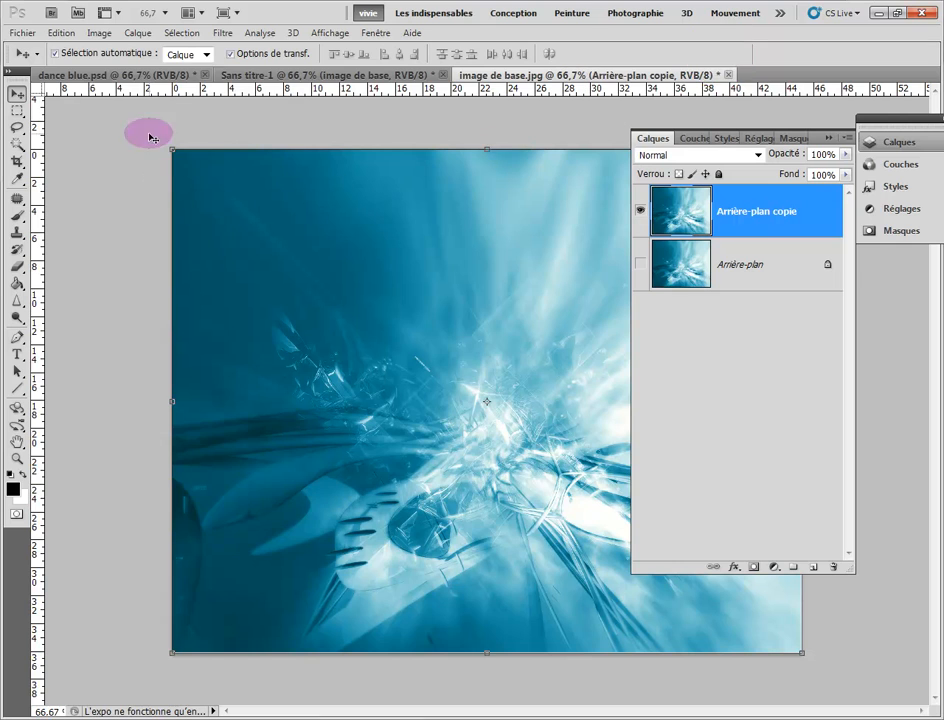
Step: Import "woman apres detourage format png" into the document as a layer above Arrière-plan copie
click(21, 34)
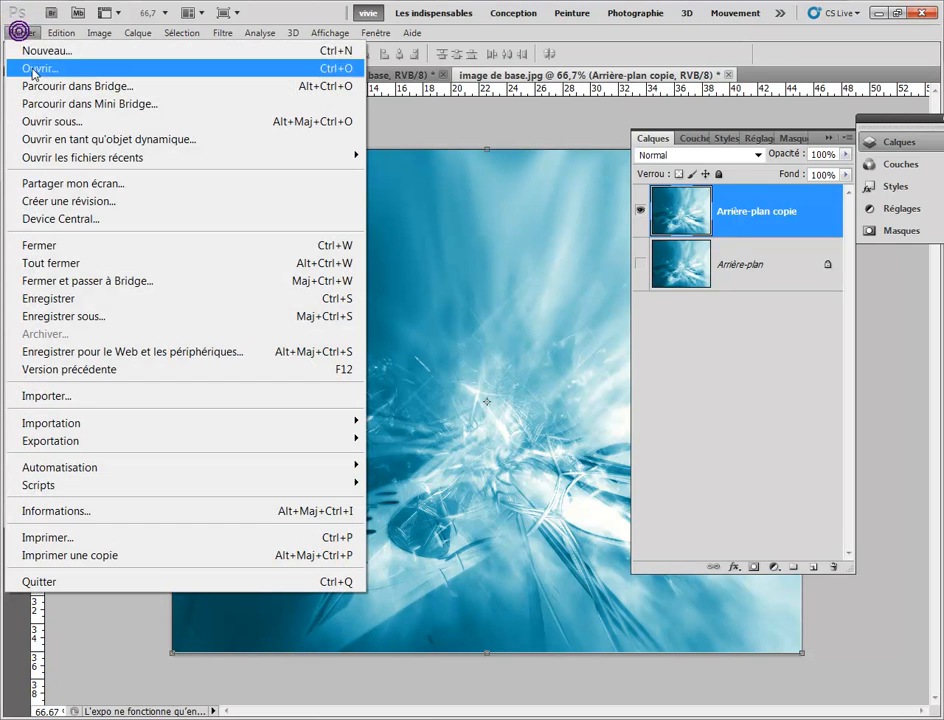
click(120, 397)
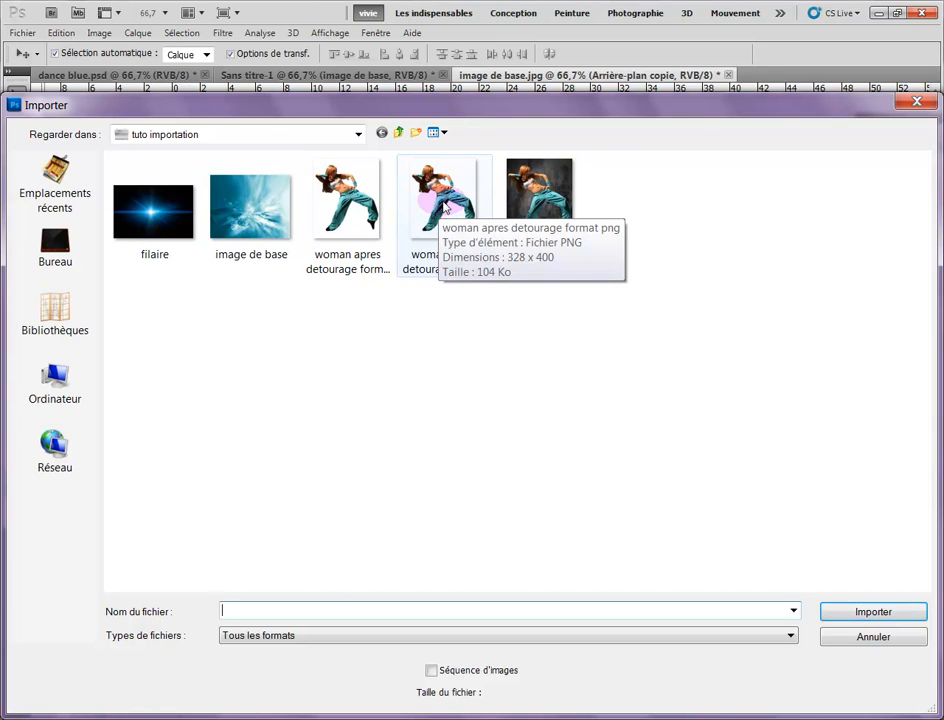
click(444, 207)
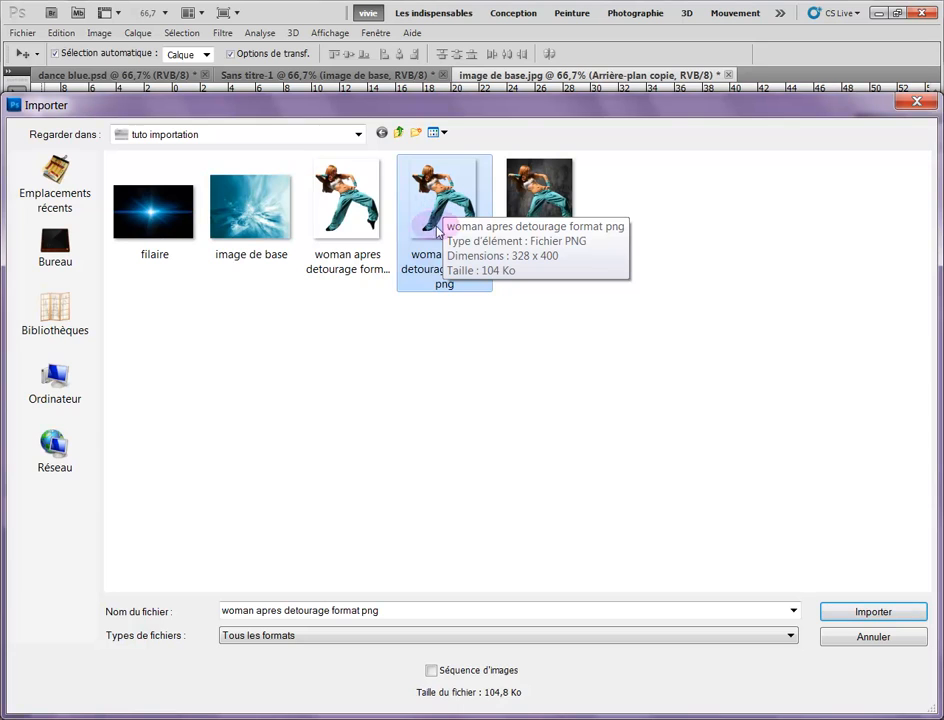
double_click(444, 207)
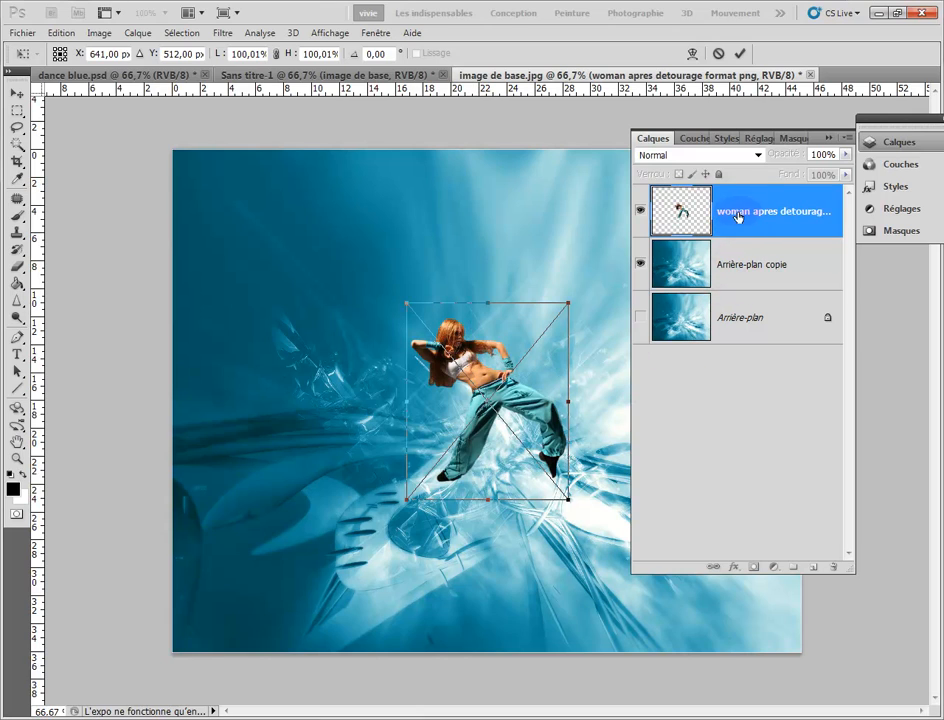
click(740, 55)
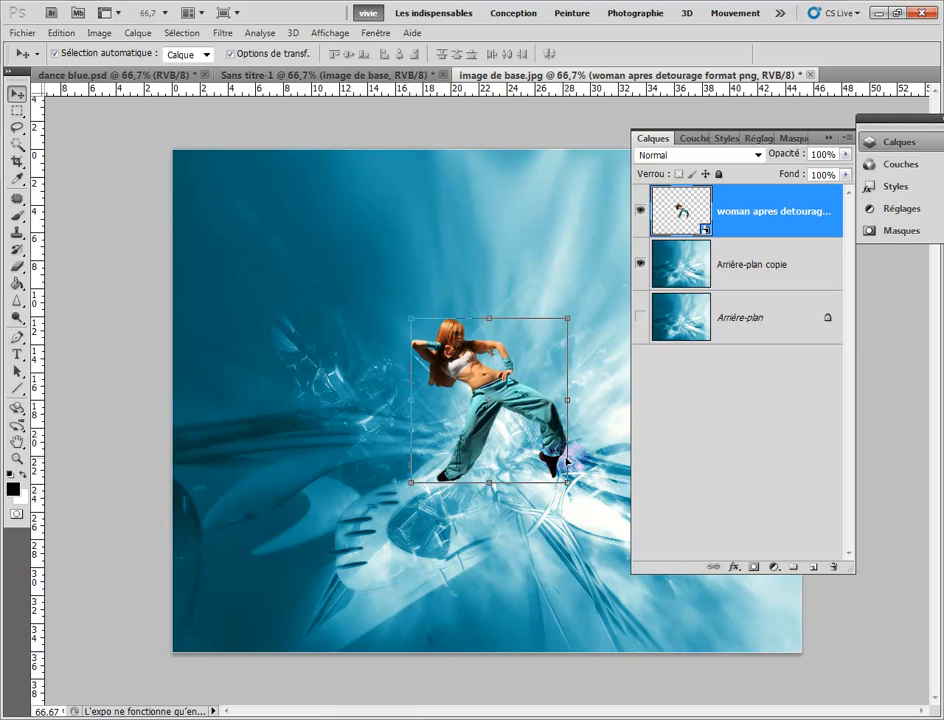
Step: Enlarge the imported woman to about 177% and move her near the centre of the blue background
drag(567, 482, 690, 652)
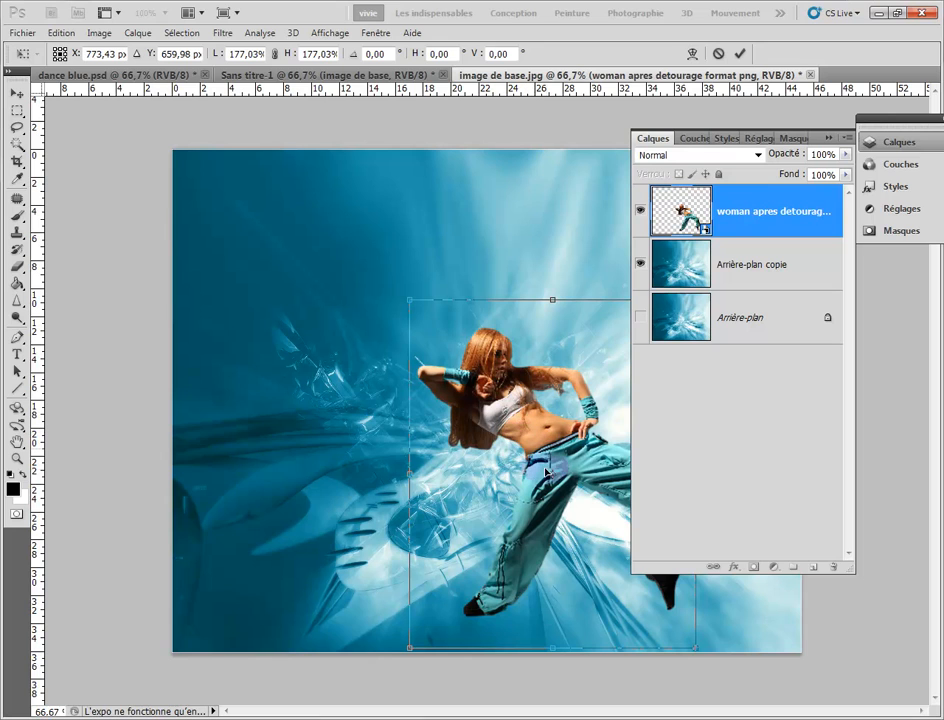
drag(530, 434, 438, 351)
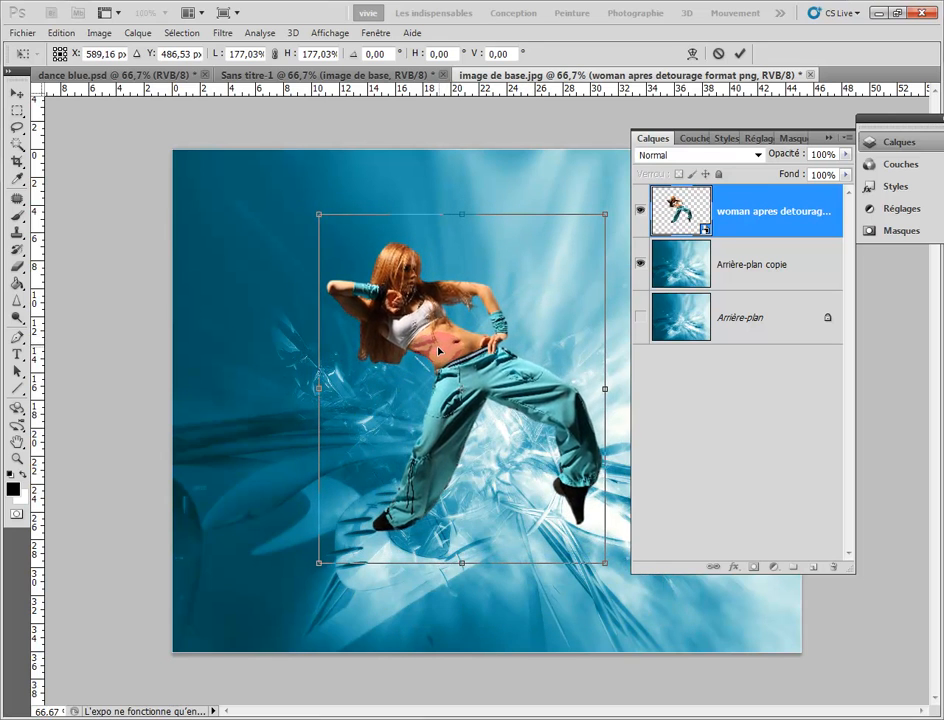
click(739, 56)
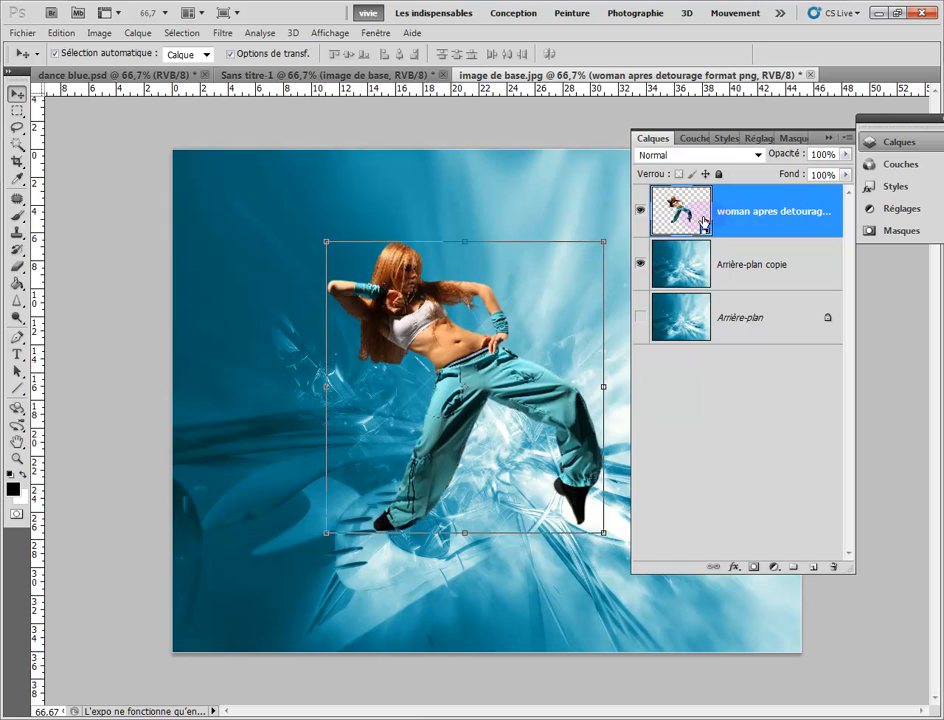
Step: Try the Superposition and Incrustation blend modes on the woman layer and set it back to Normal
click(759, 156)
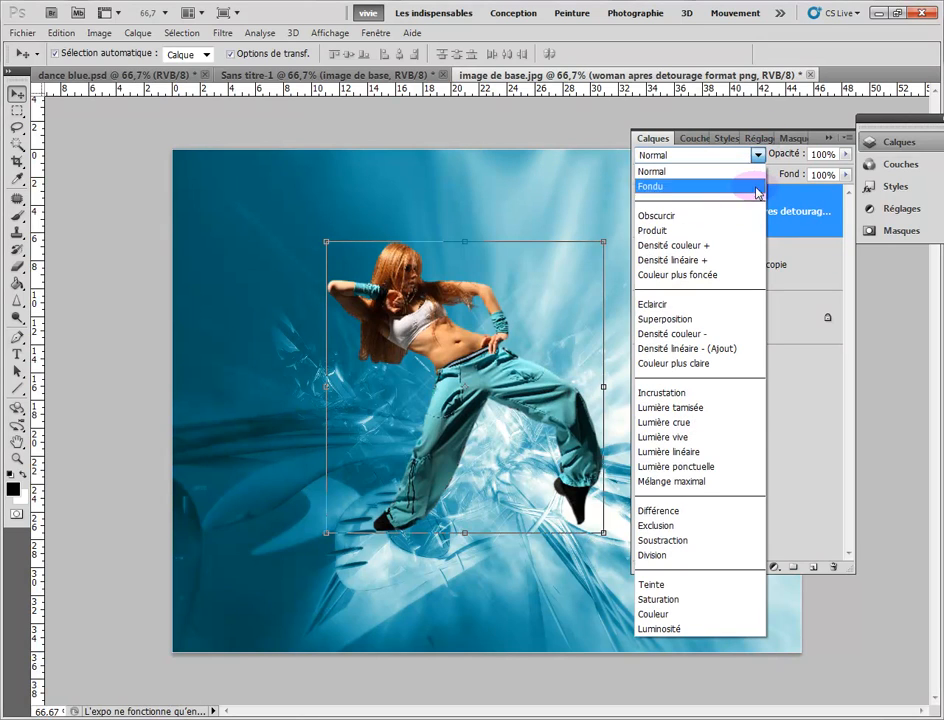
click(743, 320)
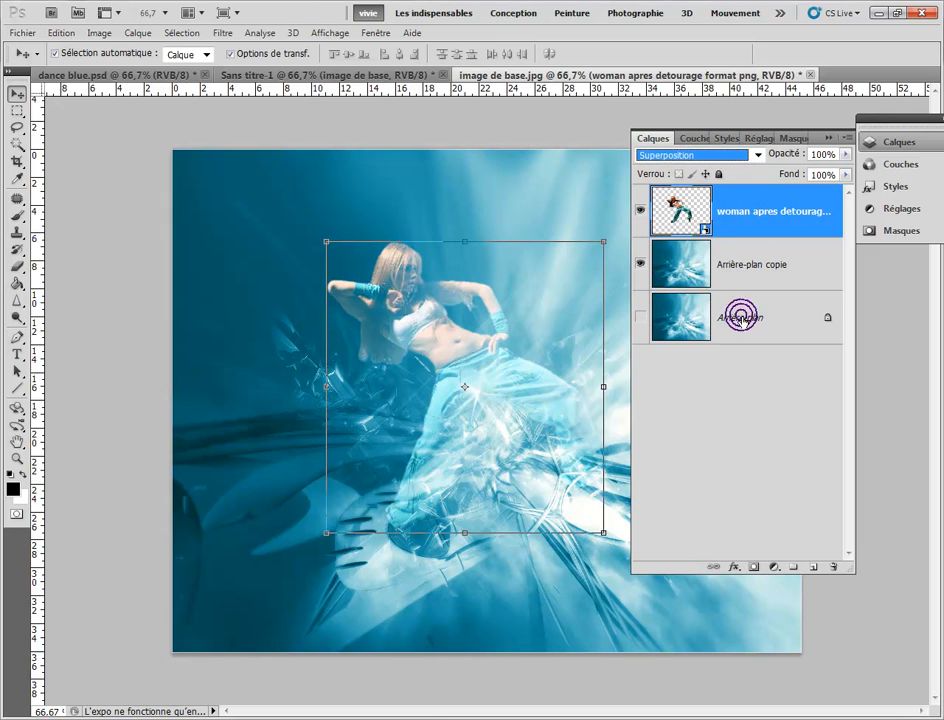
click(759, 156)
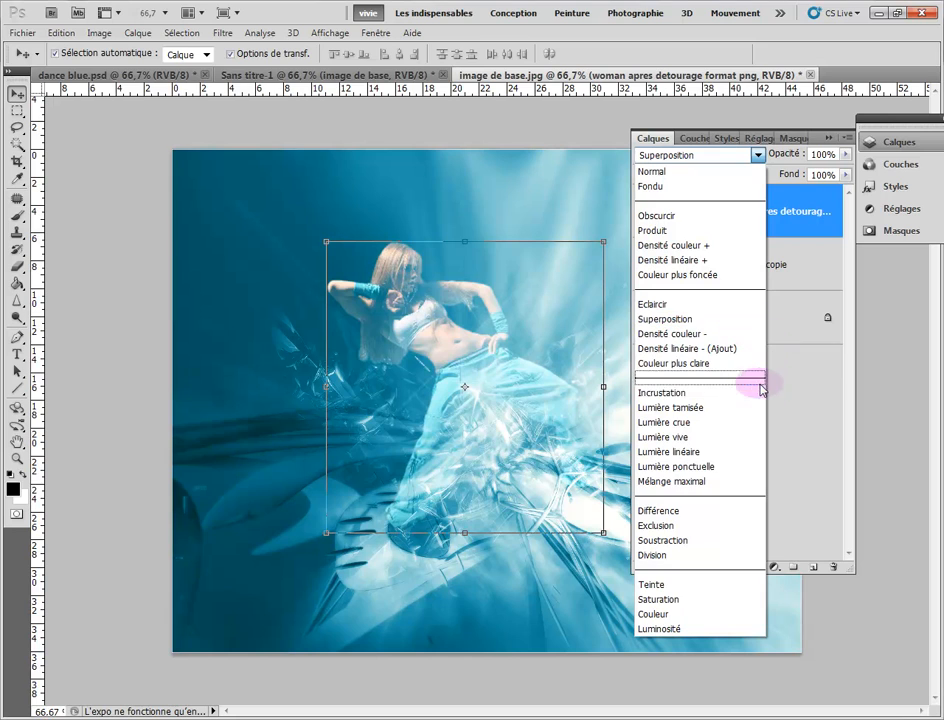
click(756, 393)
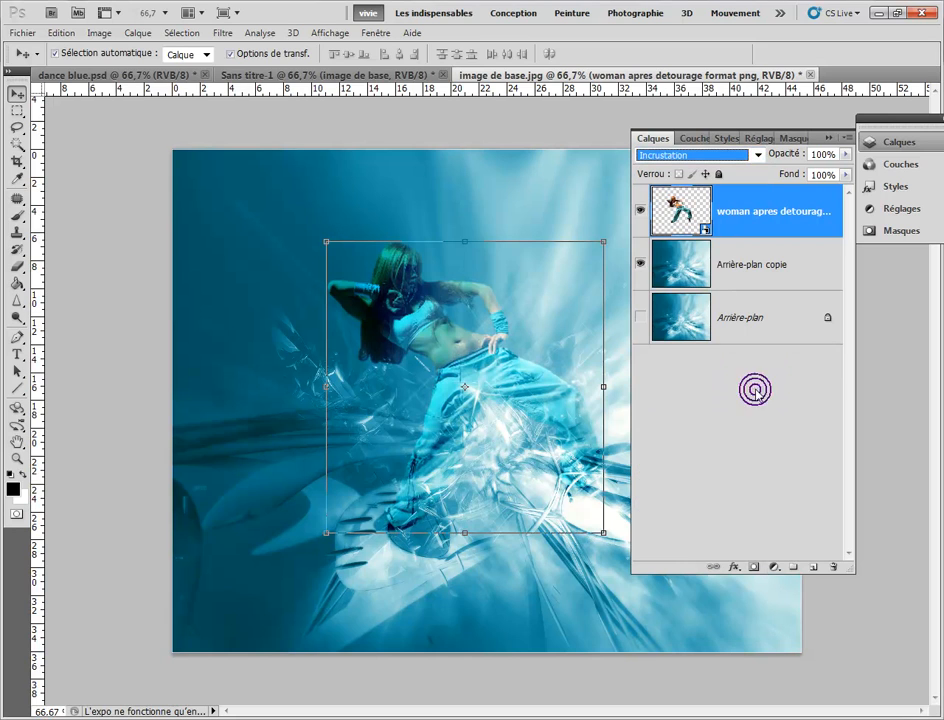
click(758, 155)
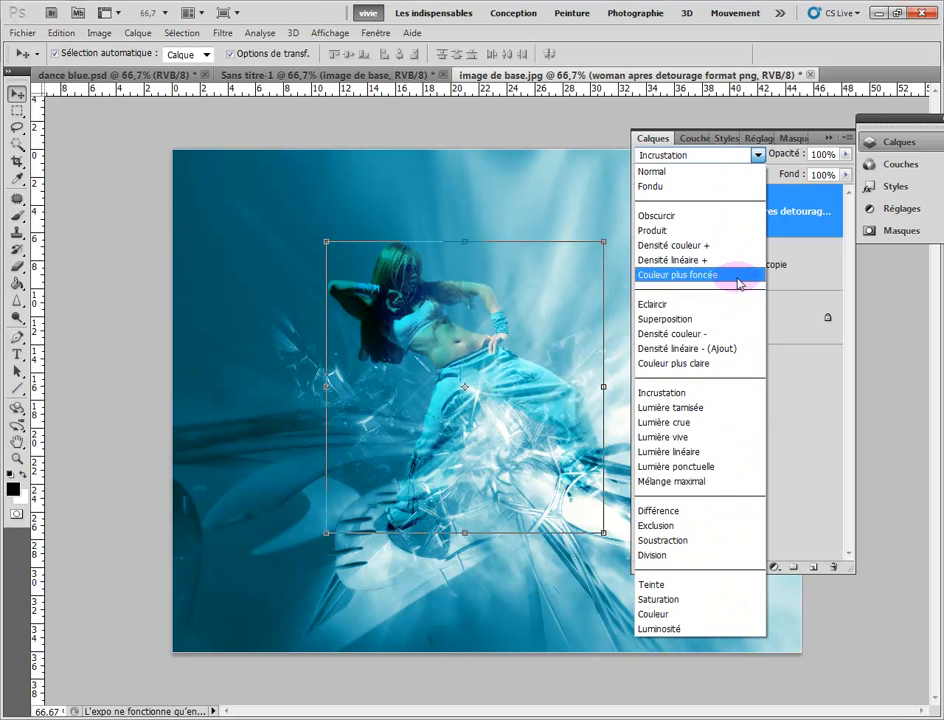
click(737, 172)
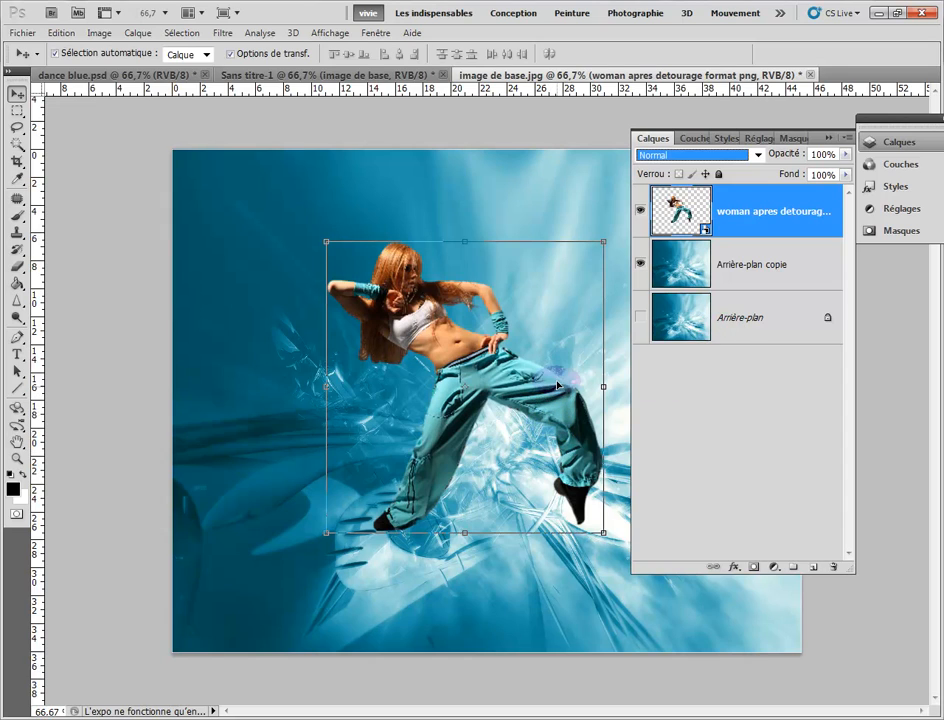
Step: Open the image "woman-avant detourage" as its own document
click(23, 34)
click(21, 34)
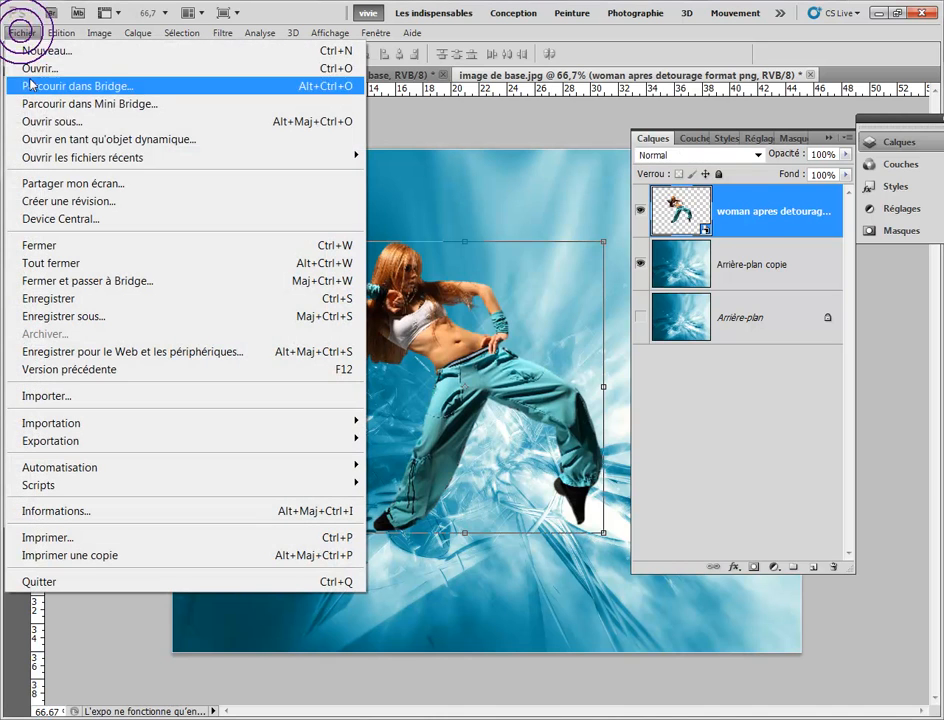
click(55, 70)
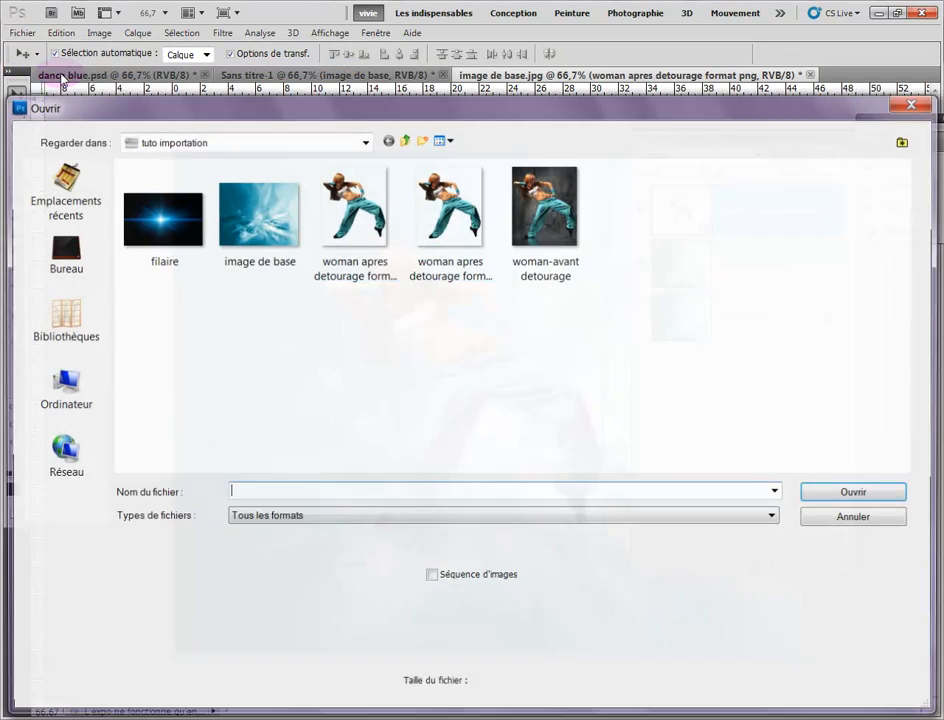
double_click(546, 208)
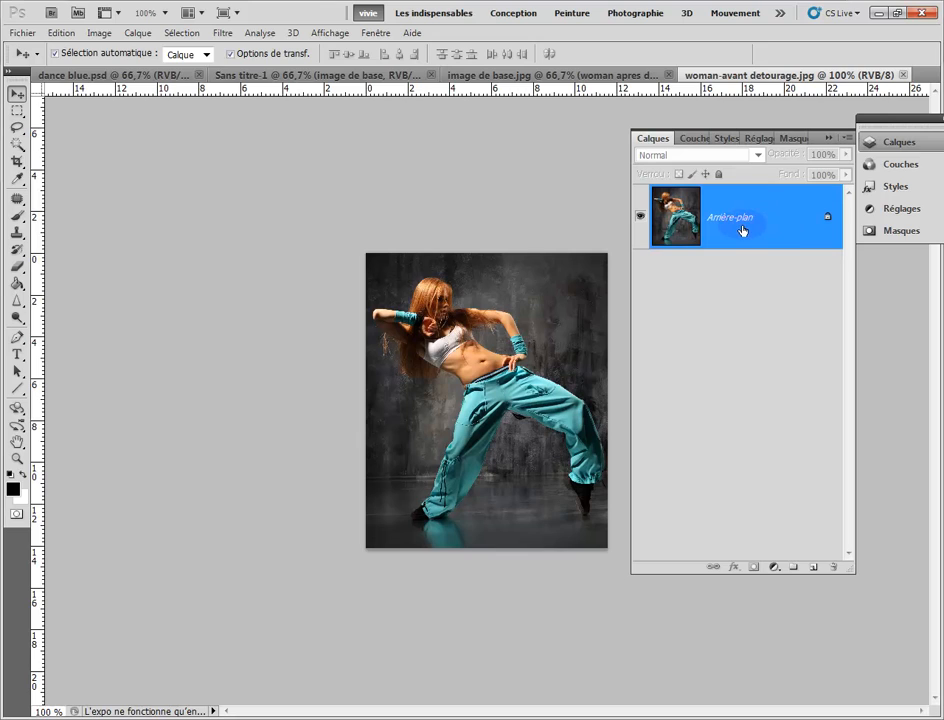
Step: Duplicate the Arrière-plan layer of the woman image and hide the original layer
drag(735, 224, 814, 566)
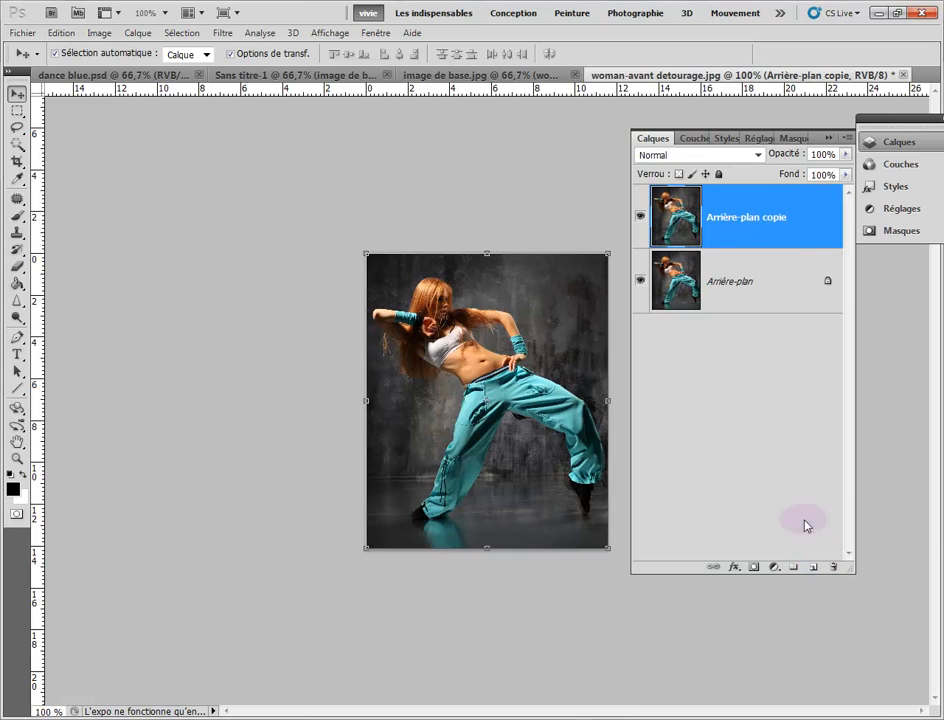
click(640, 283)
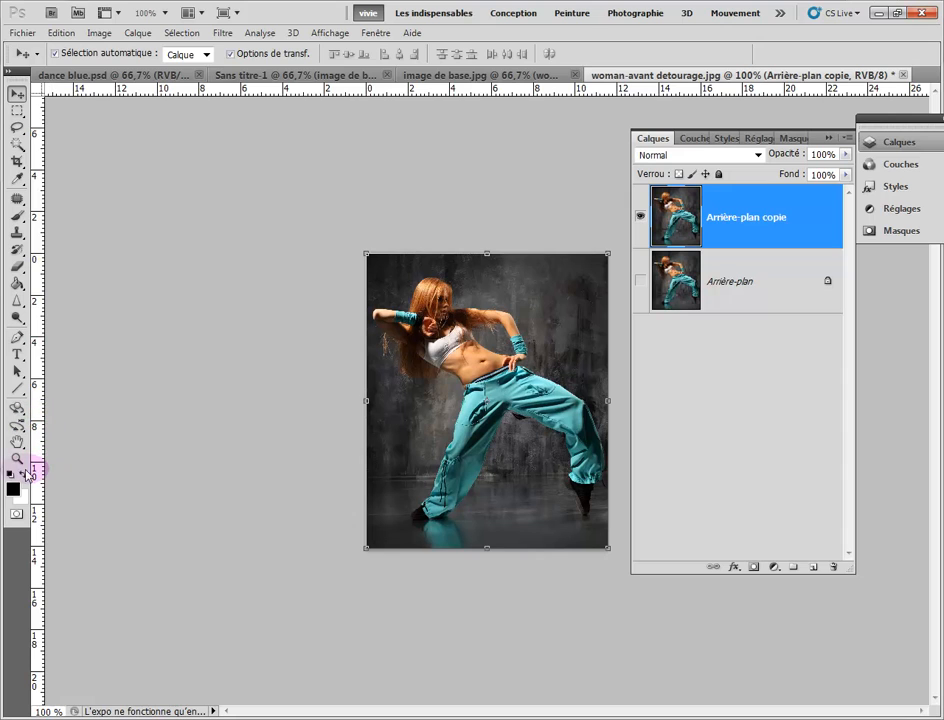
Step: Enter Quick Mask mode and set up the Brush tool with a size of 28 px and a hardness of 100%
click(17, 460)
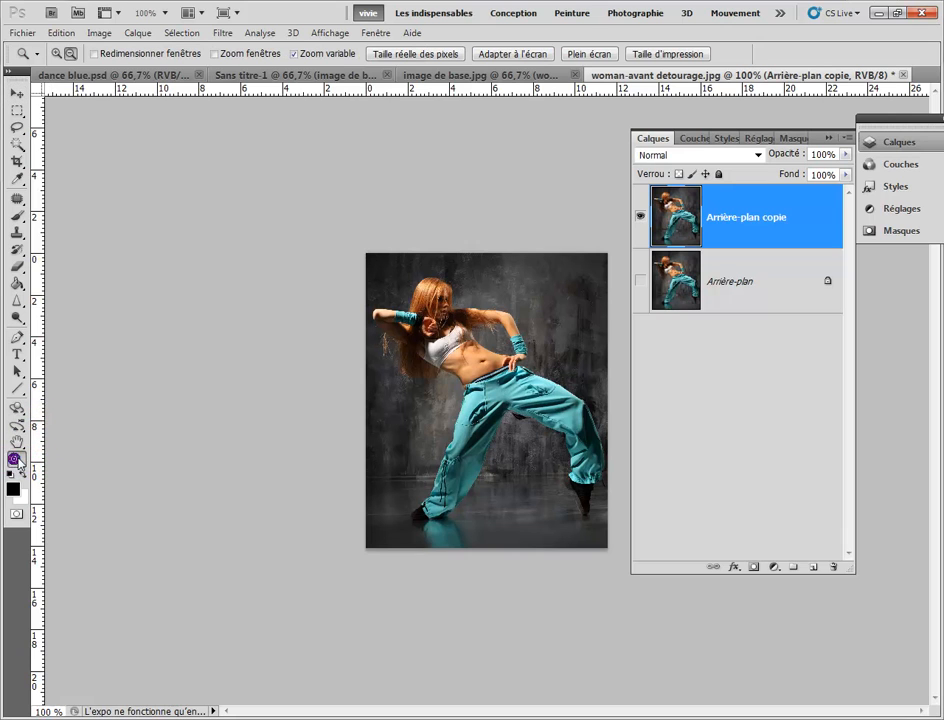
click(483, 55)
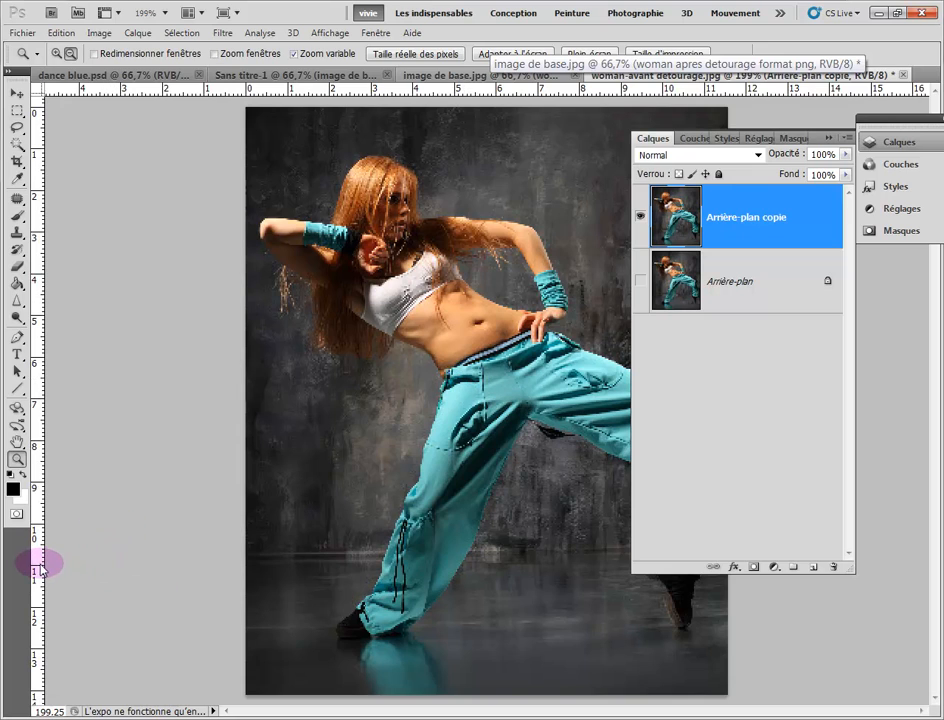
click(17, 514)
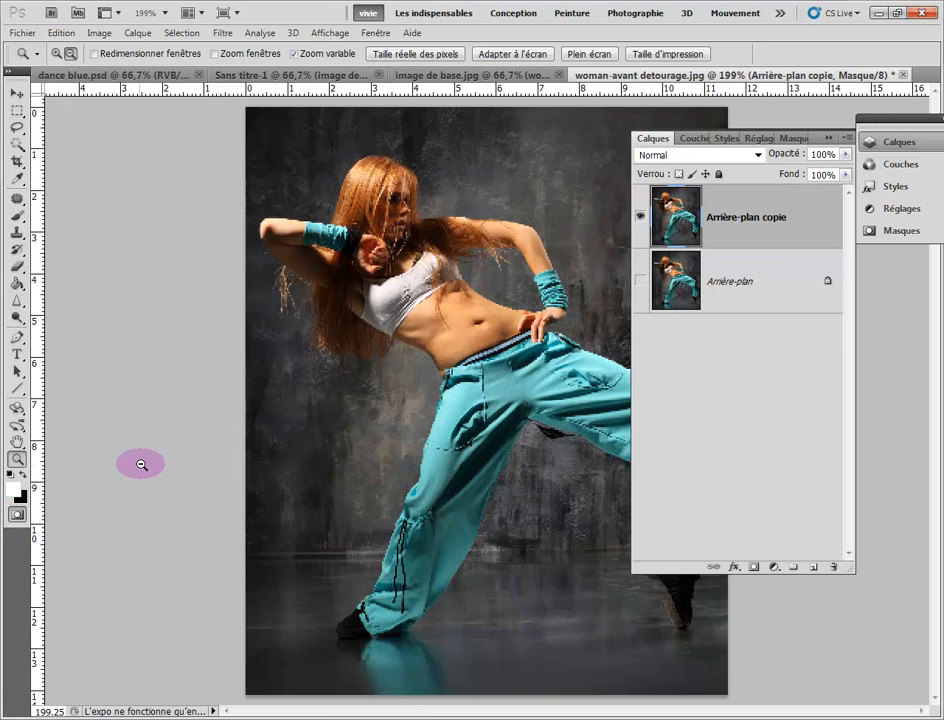
click(17, 215)
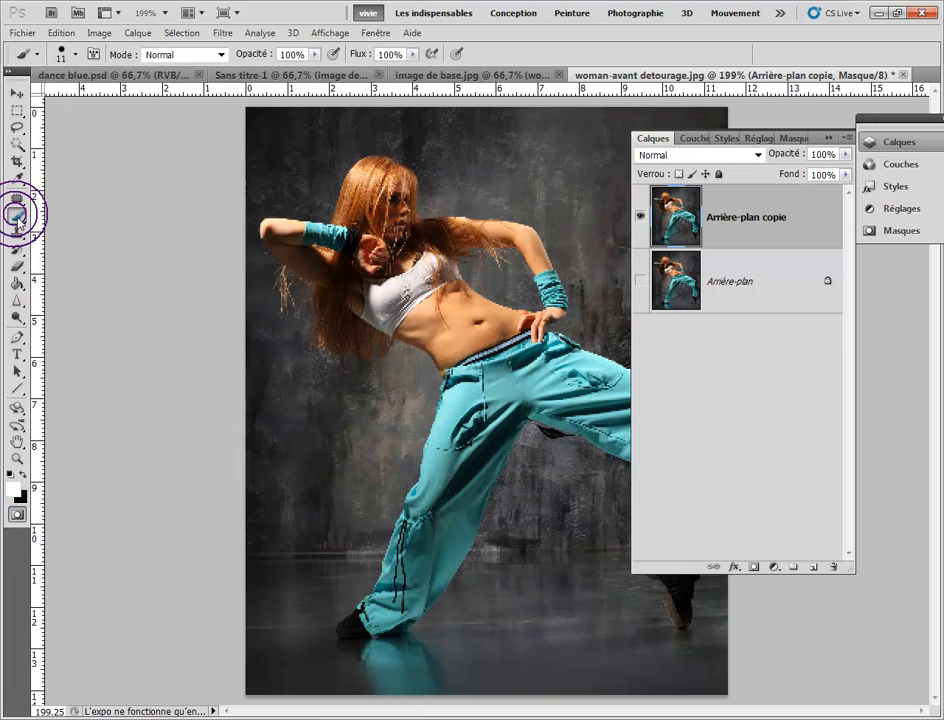
click(56, 53)
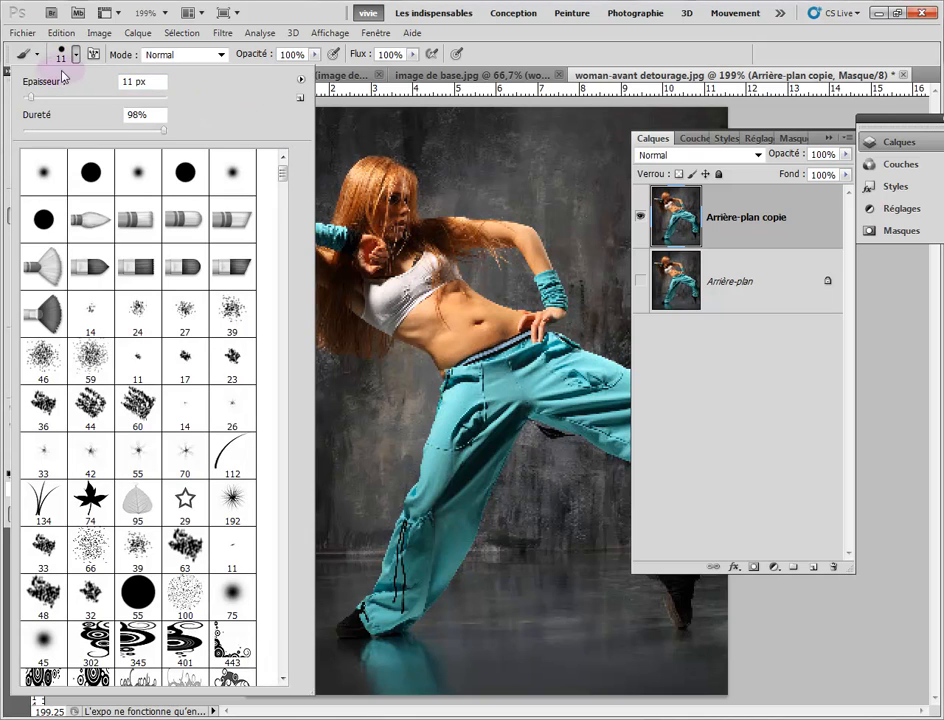
drag(31, 101, 48, 104)
click(159, 130)
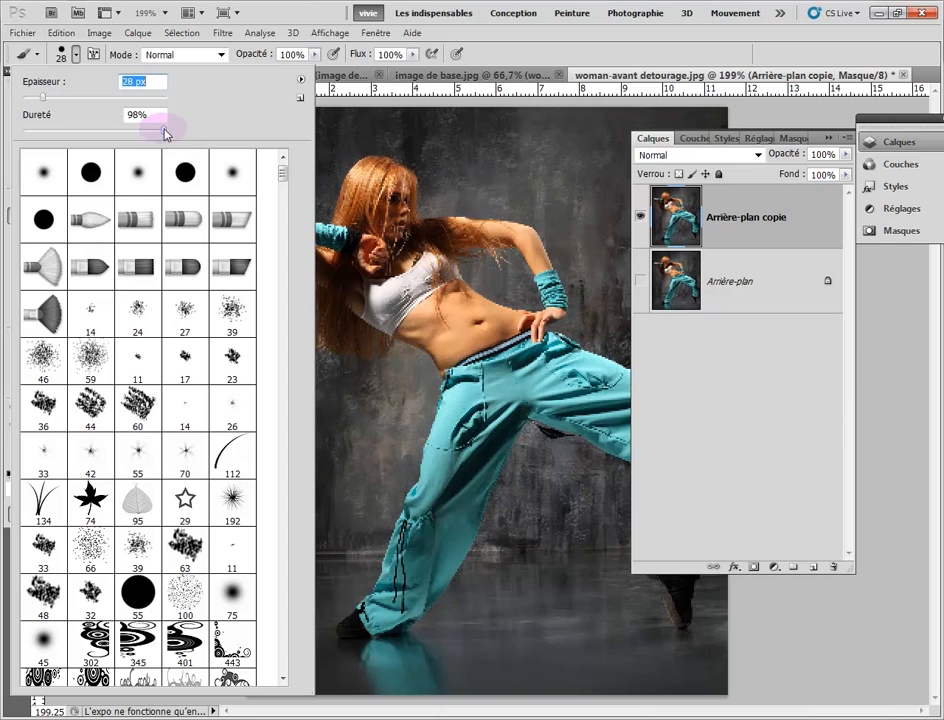
drag(162, 133, 166, 132)
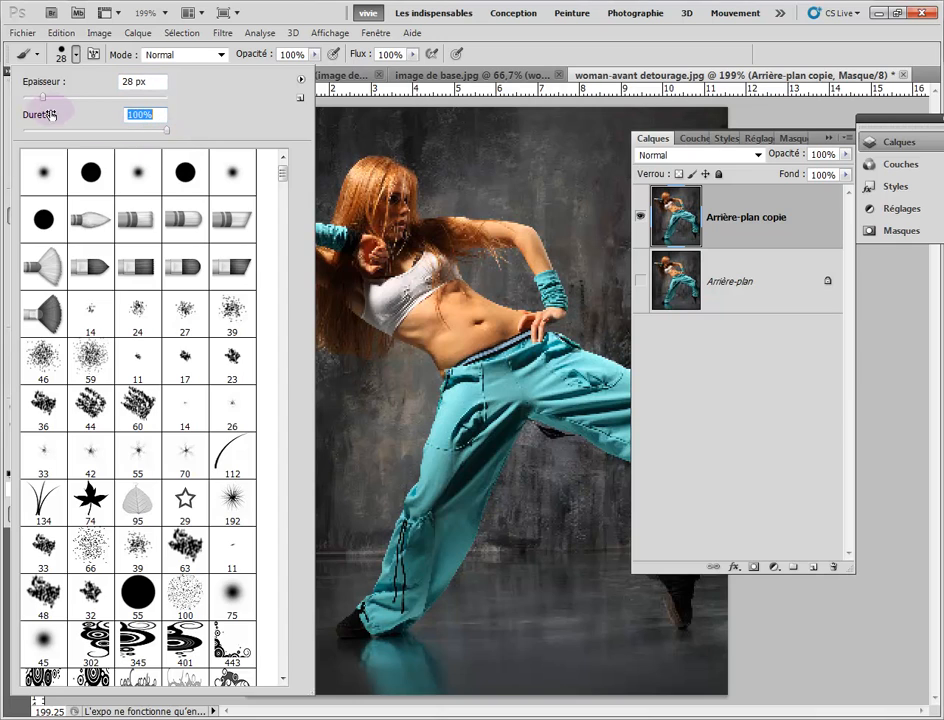
click(370, 178)
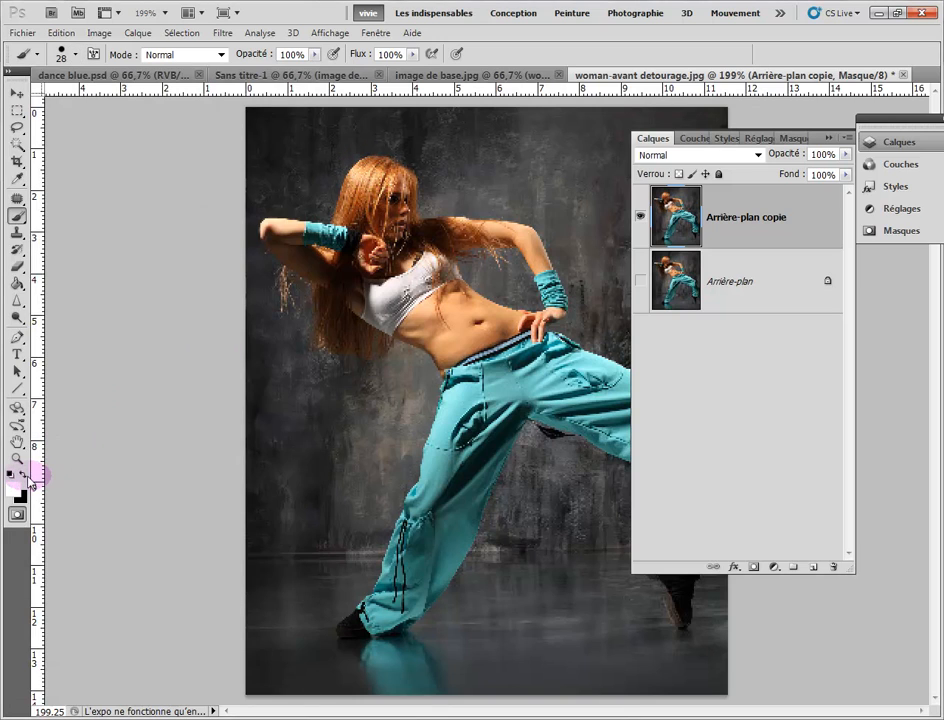
Step: Paint the quick mask in black over the dancer's whole figure, covering hair, arms, torso, trousers and shoes
click(23, 474)
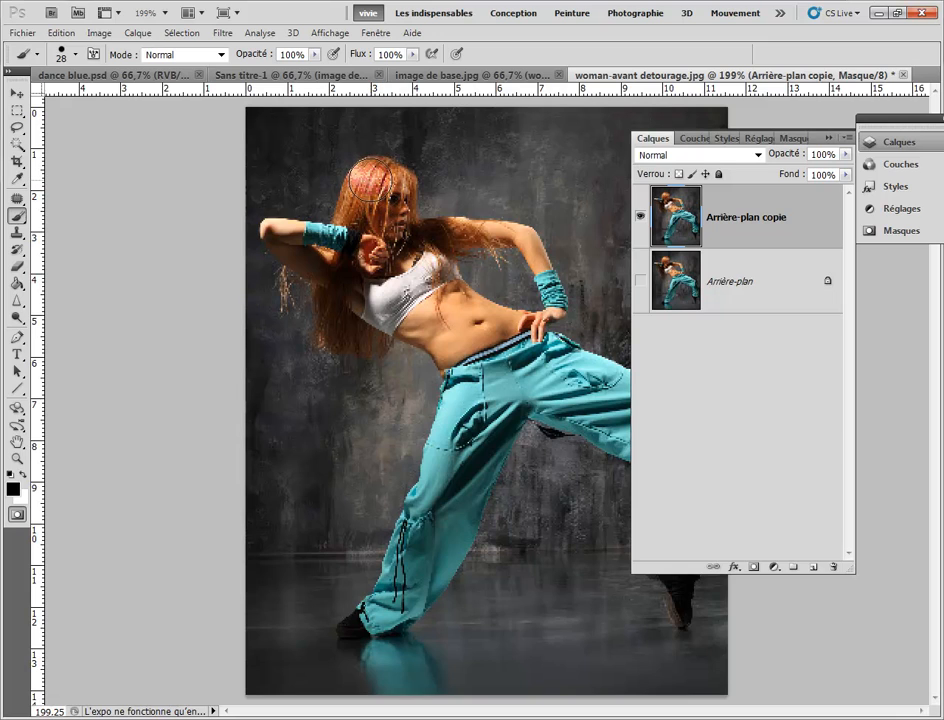
mouse_move(368, 181)
mouse_down()
mouse_move(395, 216)
mouse_move(424, 287)
mouse_move(380, 240)
mouse_move(377, 210)
mouse_move(357, 229)
mouse_move(364, 194)
mouse_move(354, 234)
mouse_move(372, 178)
mouse_move(347, 262)
mouse_move(337, 254)
mouse_move(413, 300)
mouse_move(470, 356)
mouse_move(418, 265)
mouse_move(477, 322)
mouse_move(527, 341)
mouse_move(462, 309)
mouse_move(567, 367)
mouse_move(512, 372)
mouse_move(500, 385)
mouse_move(474, 462)
mouse_move(508, 402)
mouse_move(451, 546)
mouse_move(400, 607)
mouse_move(386, 607)
mouse_move(455, 382)
mouse_move(474, 389)
mouse_move(432, 331)
mouse_move(333, 272)
mouse_up()
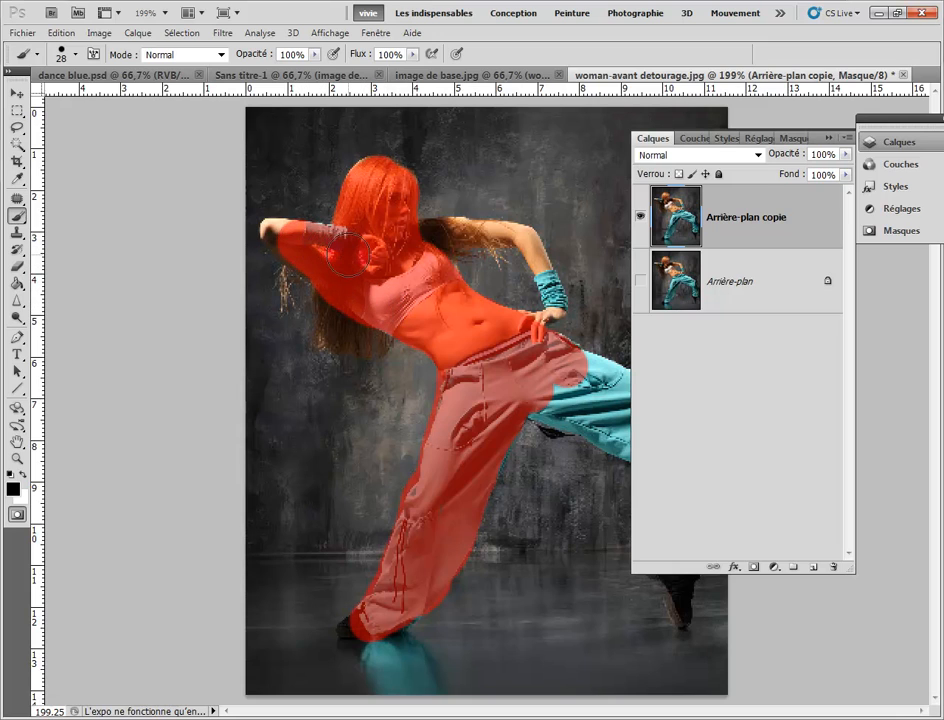
drag(325, 251, 391, 299)
mouse_move(561, 373)
mouse_down()
mouse_move(642, 408)
mouse_move(673, 464)
mouse_move(683, 528)
mouse_move(697, 545)
mouse_move(703, 521)
mouse_move(661, 412)
mouse_move(545, 338)
mouse_up()
click(829, 141)
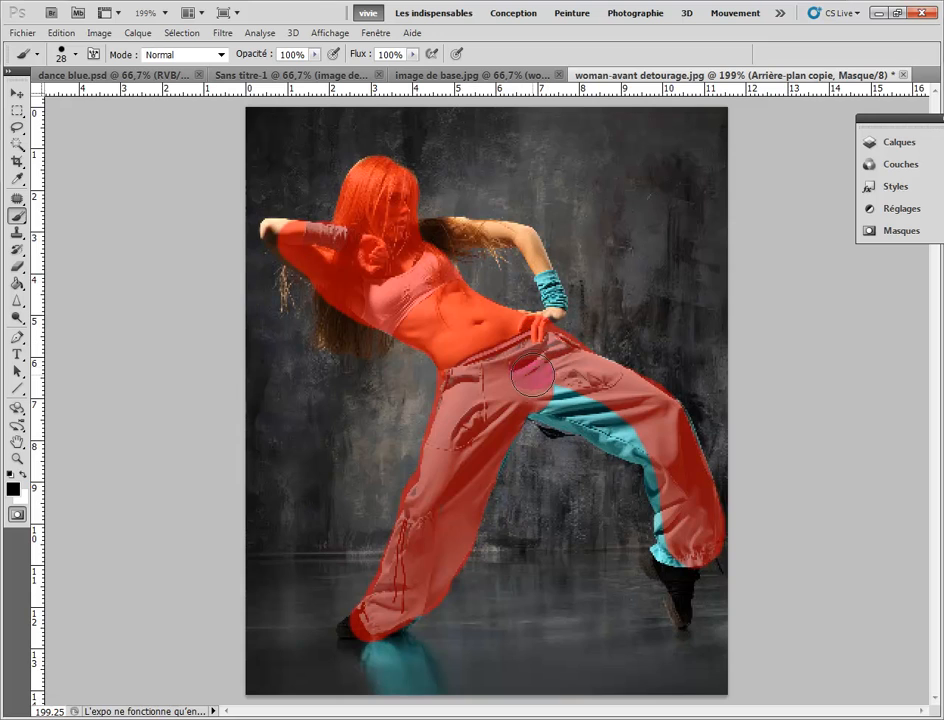
mouse_move(533, 397)
mouse_down()
mouse_move(558, 420)
mouse_move(641, 447)
mouse_up()
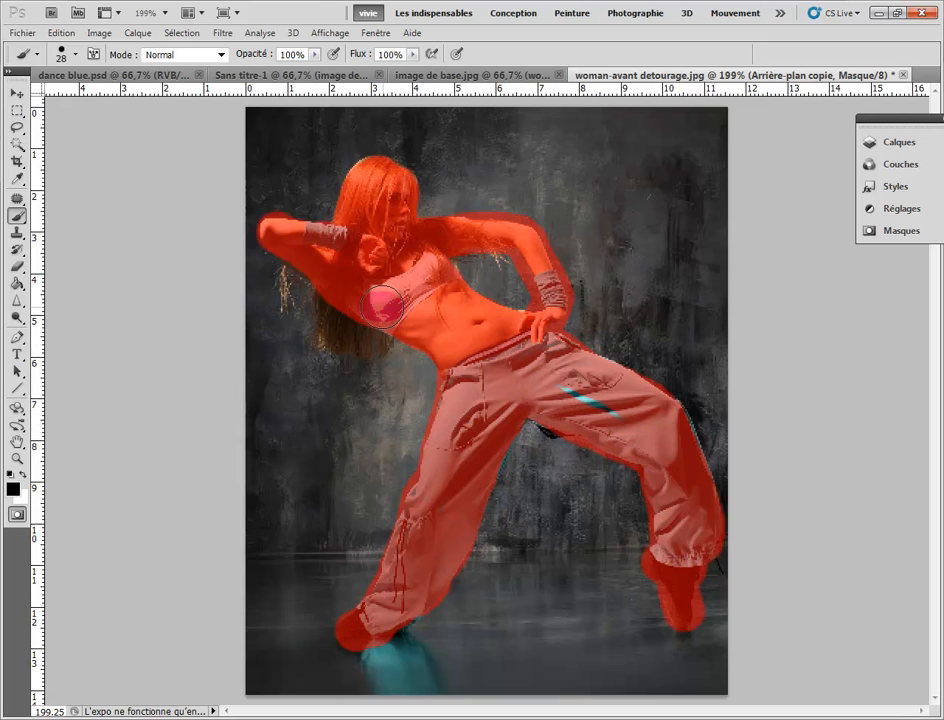
click(661, 424)
click(668, 424)
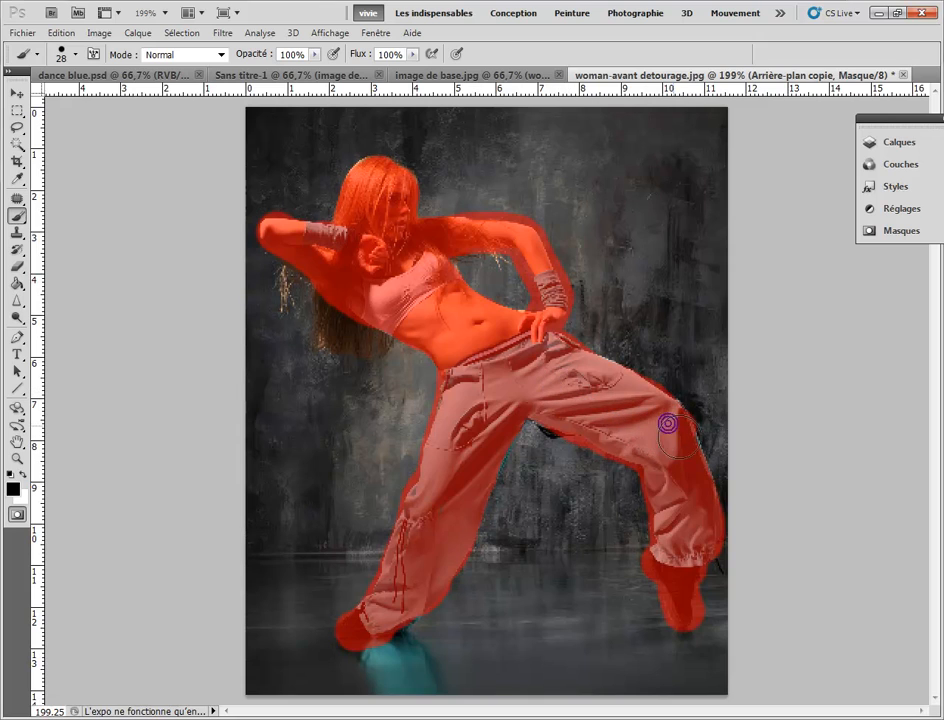
click(669, 470)
click(392, 315)
click(352, 333)
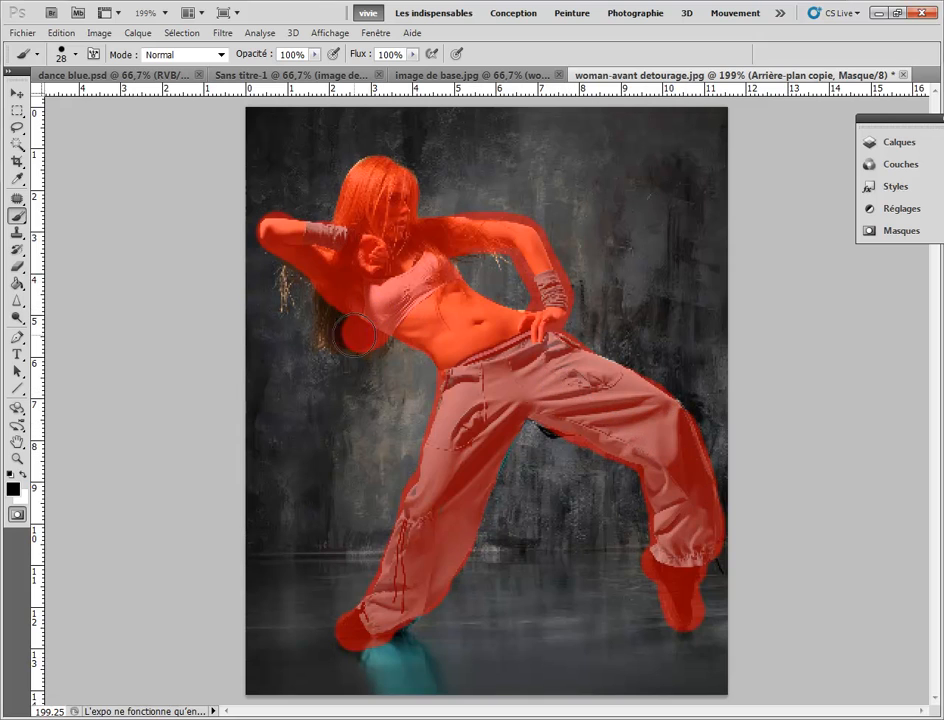
drag(335, 298, 338, 332)
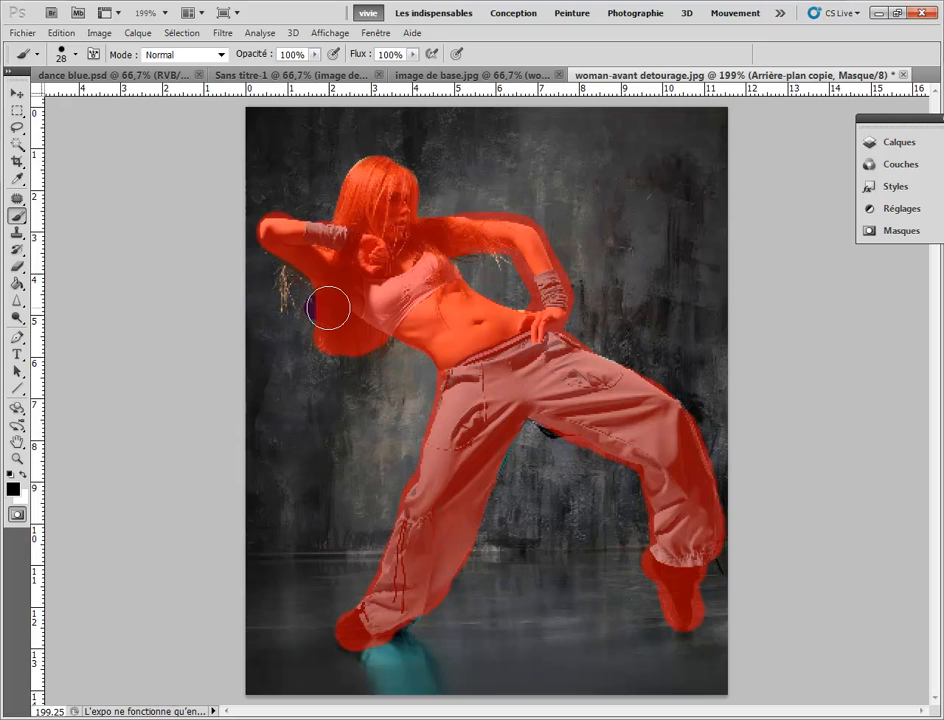
click(354, 206)
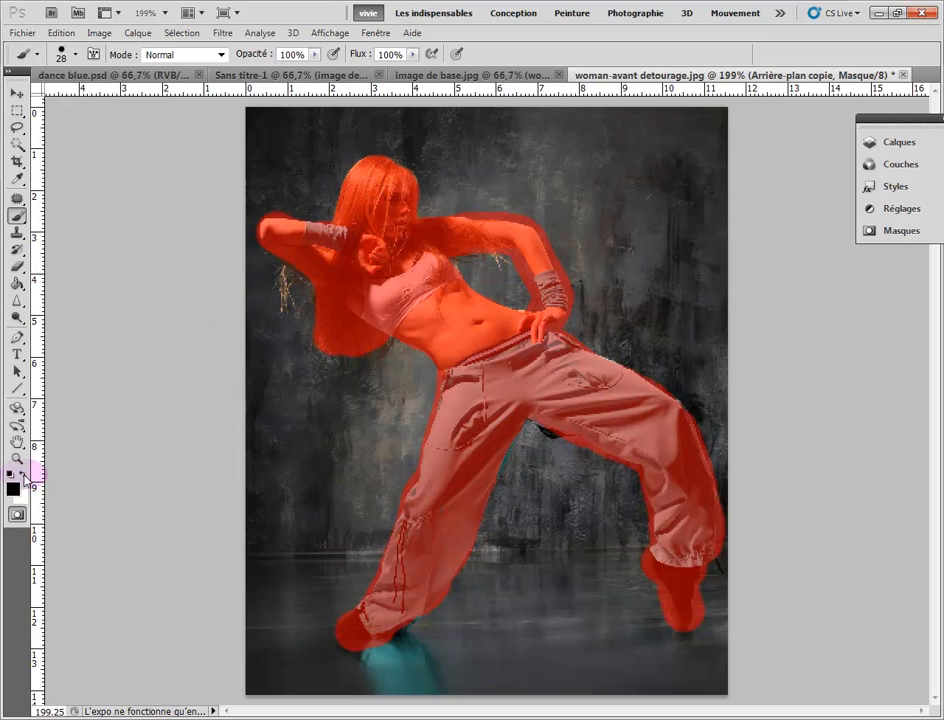
Step: Remove the mask overflow around the dancer's arms, waist, legs and shoes using a 9 px brush painting in white
click(22, 476)
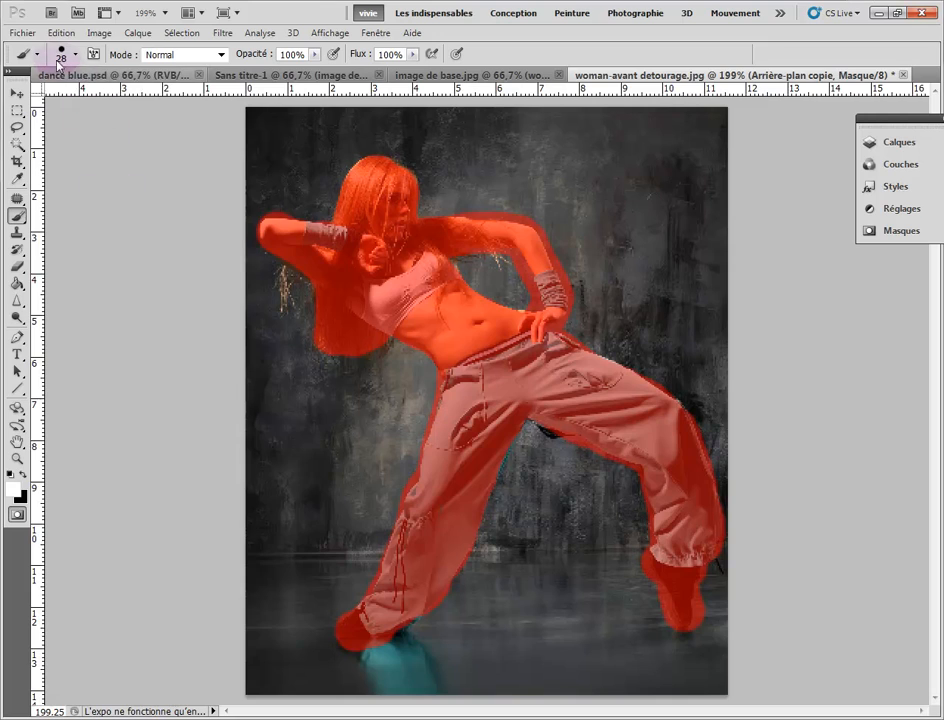
click(60, 58)
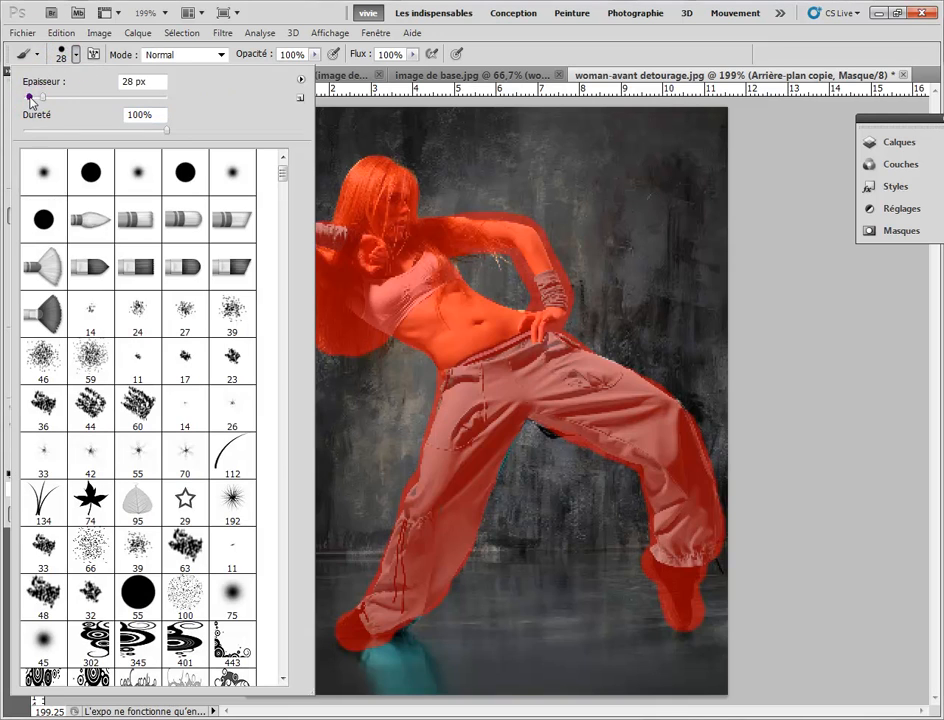
click(30, 98)
click(784, 194)
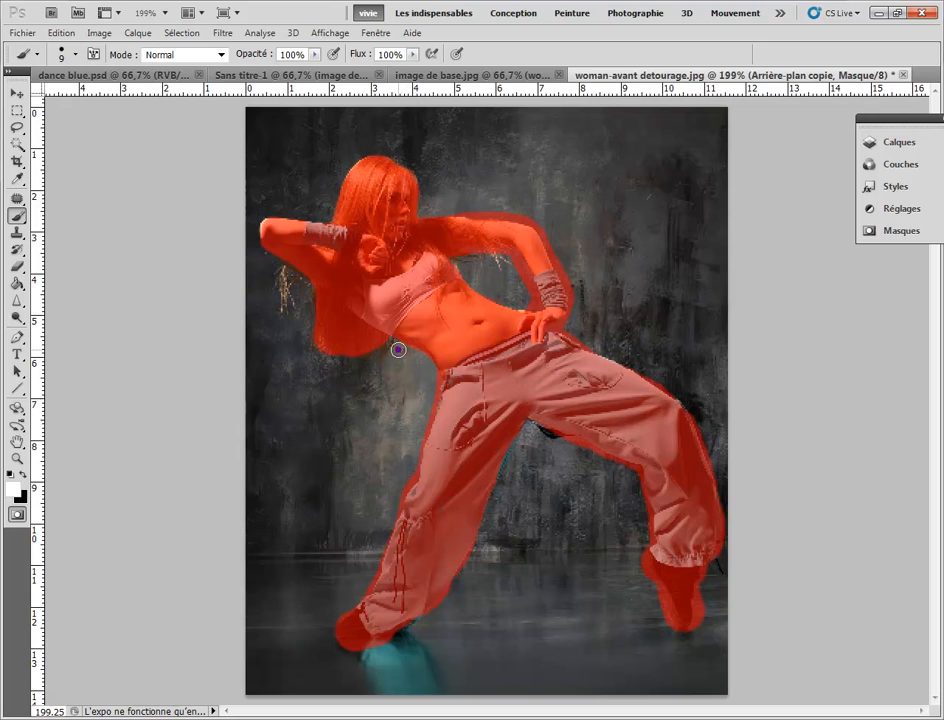
mouse_move(398, 350)
mouse_down()
mouse_move(434, 382)
mouse_move(411, 476)
mouse_move(365, 569)
mouse_move(373, 560)
mouse_move(371, 577)
mouse_move(331, 637)
mouse_move(341, 661)
mouse_move(387, 656)
mouse_up()
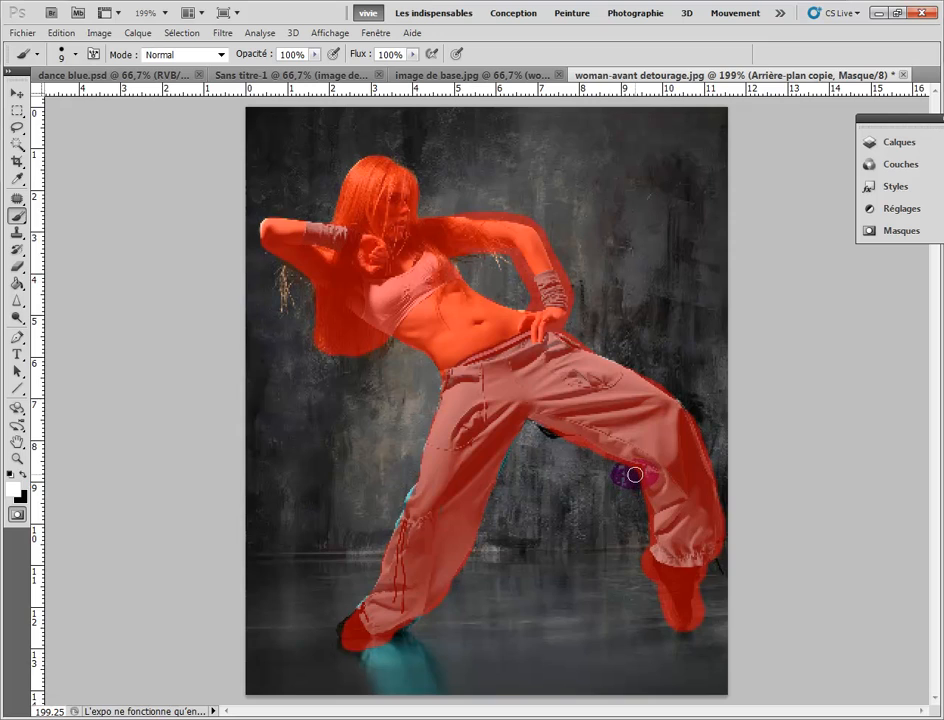
mouse_move(635, 473)
mouse_down()
mouse_move(648, 532)
mouse_move(638, 554)
mouse_move(657, 604)
mouse_move(657, 588)
mouse_up()
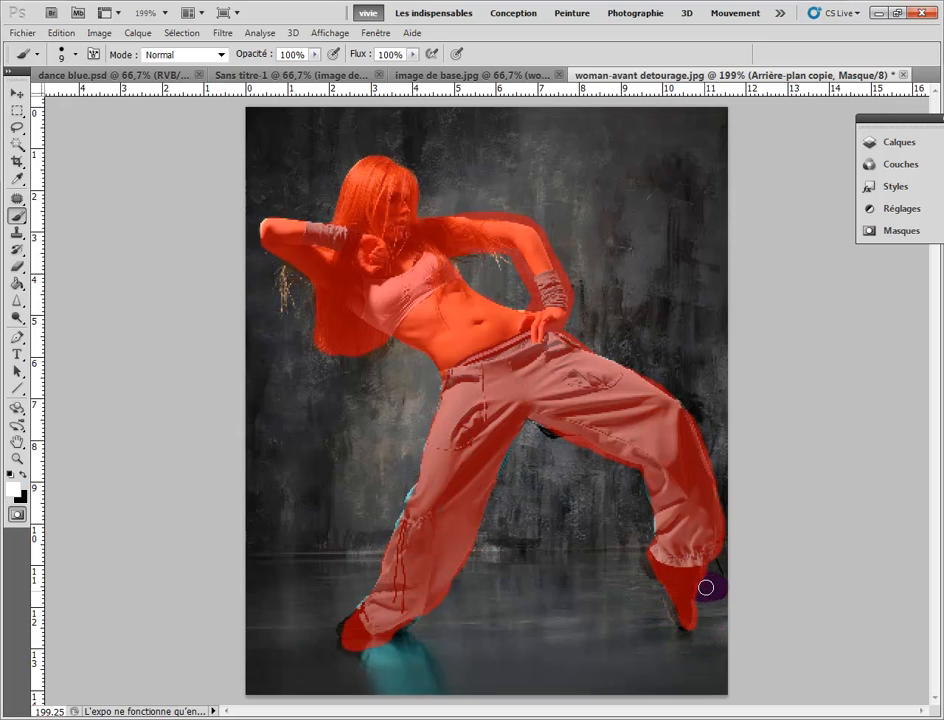
mouse_move(710, 573)
mouse_down()
mouse_move(693, 645)
mouse_move(674, 657)
mouse_move(634, 606)
mouse_move(621, 569)
mouse_move(625, 524)
mouse_move(686, 415)
mouse_move(685, 388)
mouse_move(674, 391)
mouse_move(662, 371)
mouse_move(643, 367)
mouse_move(690, 398)
mouse_move(721, 489)
mouse_up()
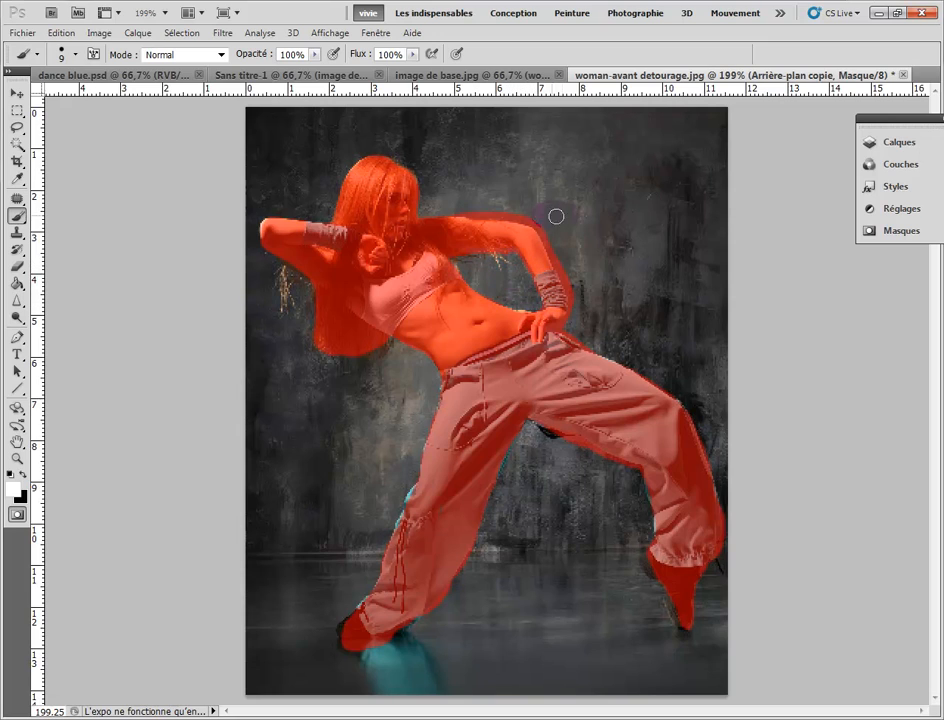
drag(545, 225, 569, 288)
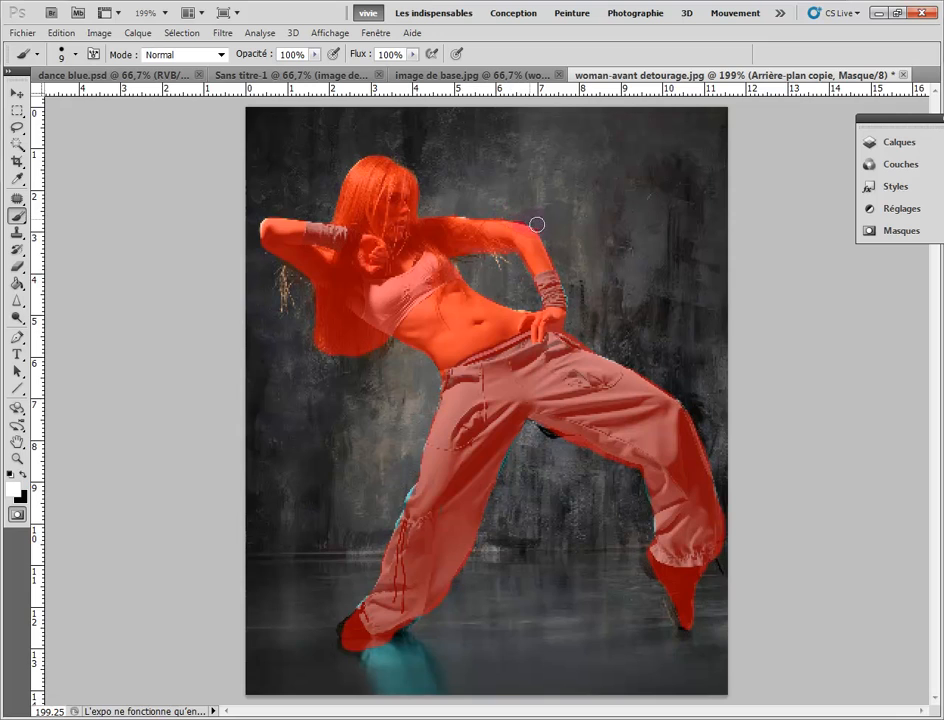
click(298, 186)
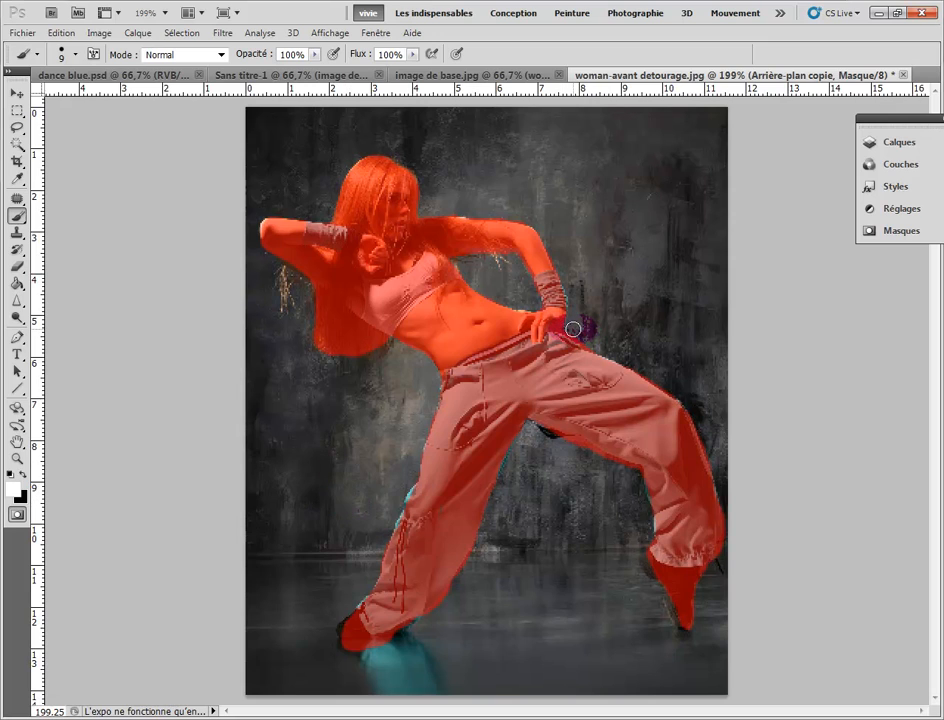
drag(572, 329, 585, 342)
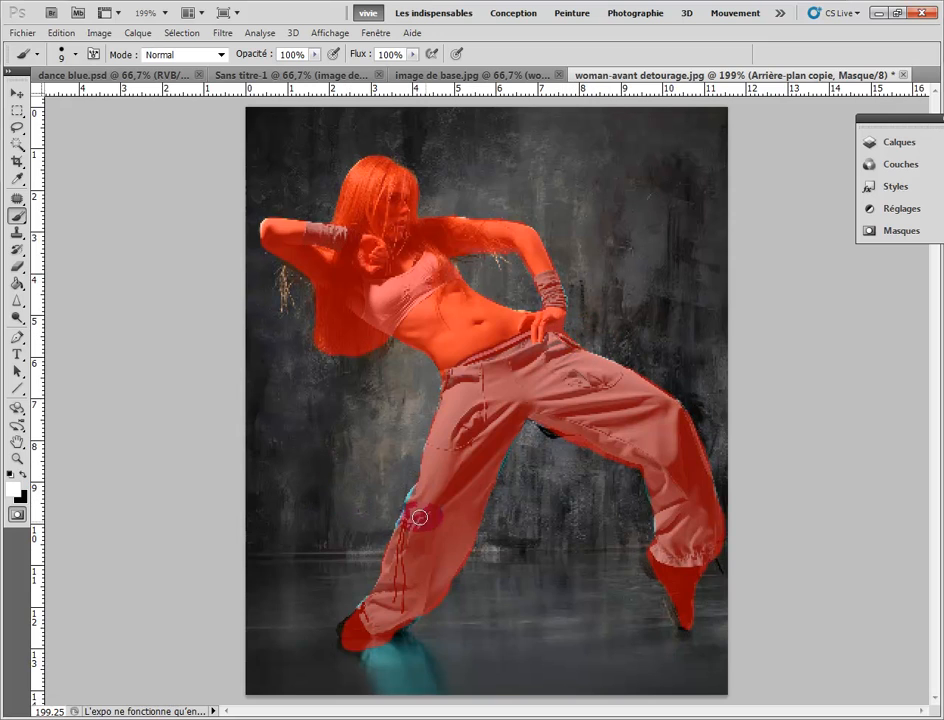
Step: Repaint the mask in black over the uncovered spots on both shoes, the trouser leg edge and the raised elbow
click(23, 476)
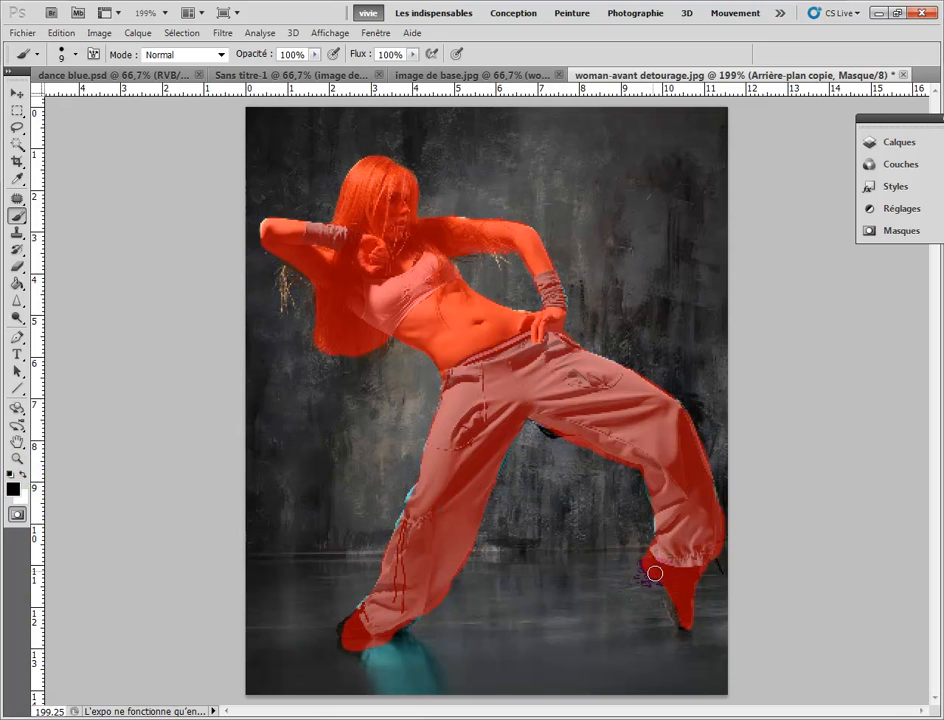
drag(655, 573, 674, 596)
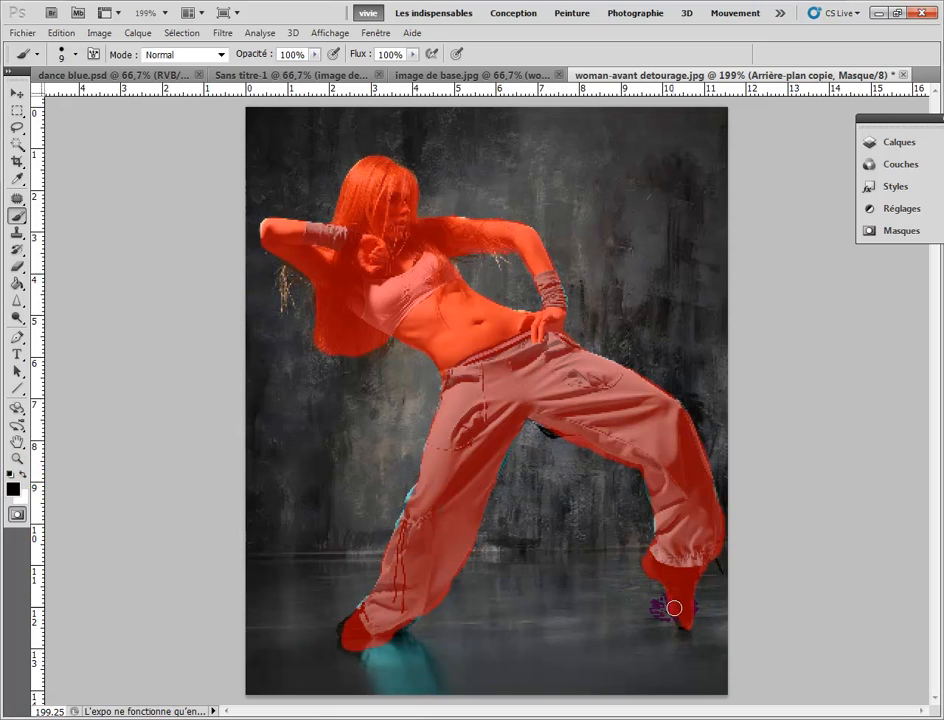
drag(314, 639, 345, 633)
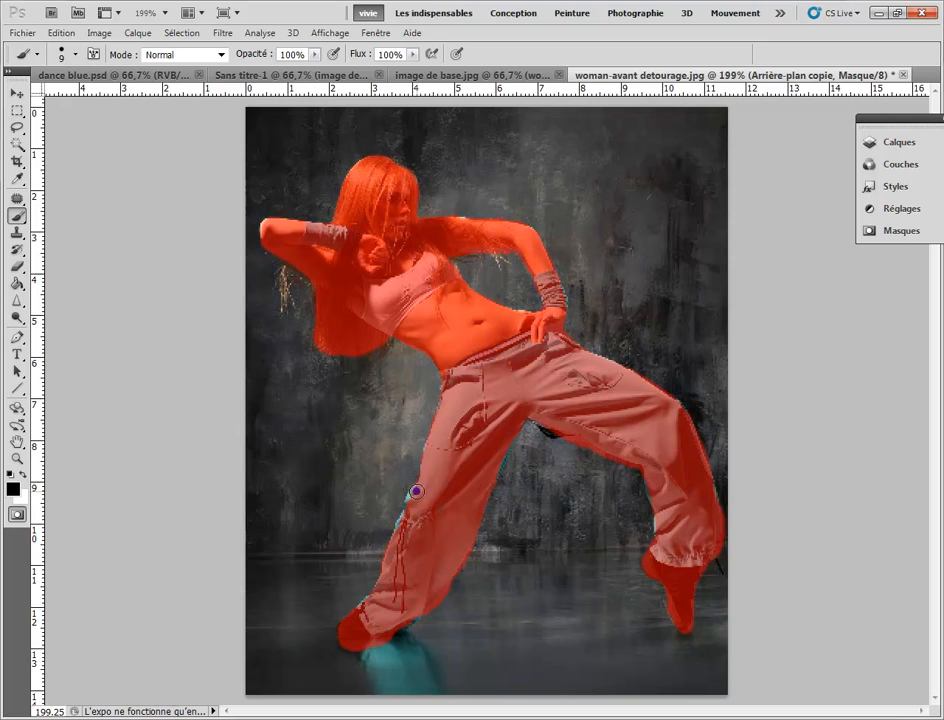
mouse_move(413, 491)
mouse_down()
mouse_move(386, 533)
mouse_move(413, 492)
mouse_up()
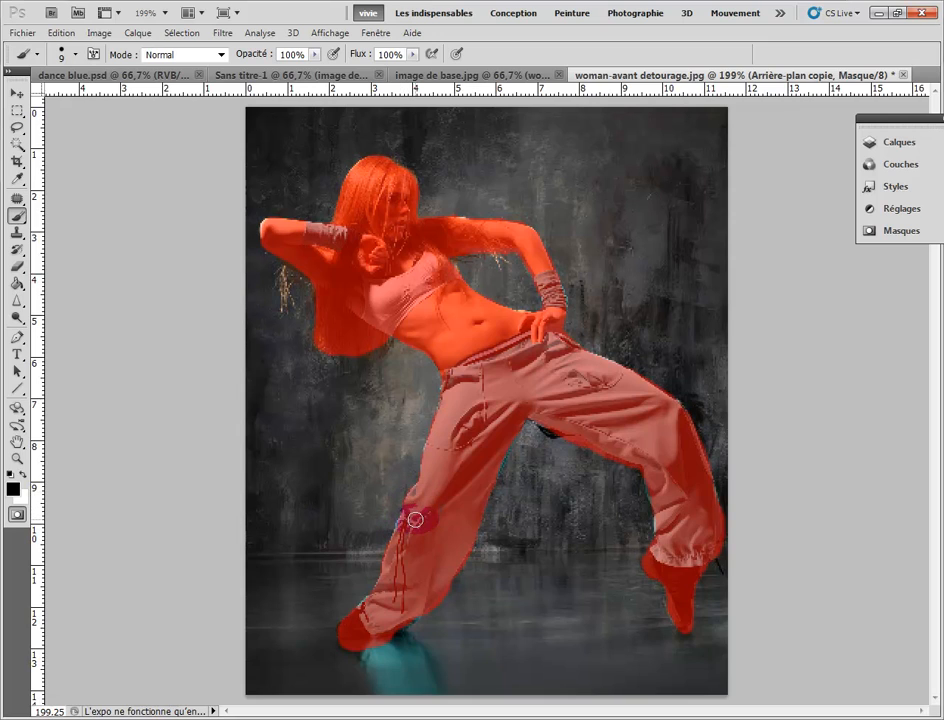
click(267, 226)
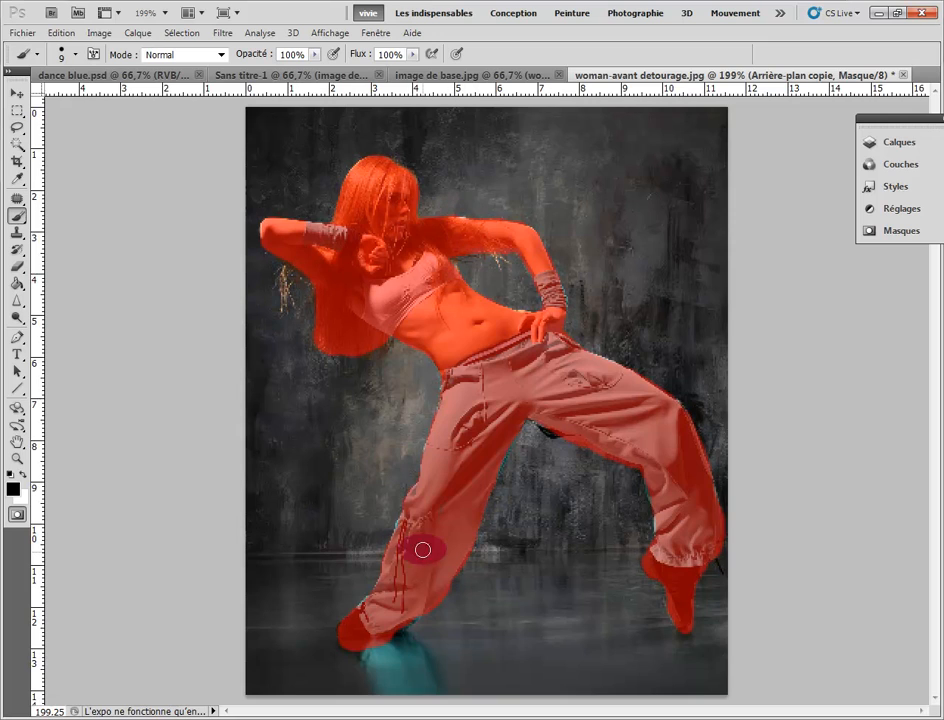
Step: Touch up the quick mask around the shoe and under the raised thigh, checking it against the resulting selection outline
click(401, 620)
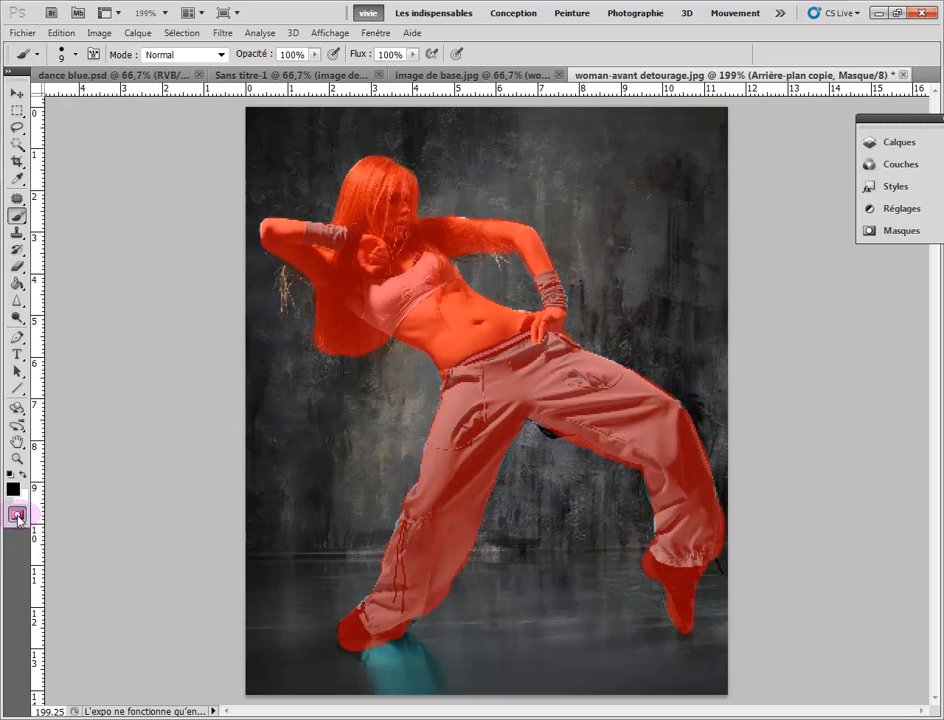
click(16, 514)
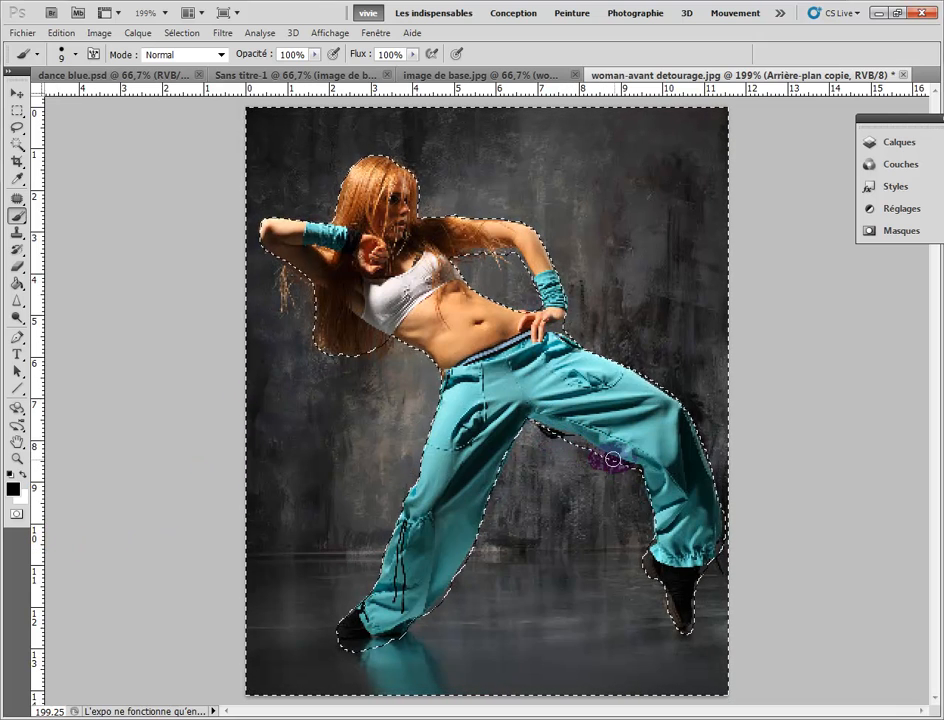
click(16, 514)
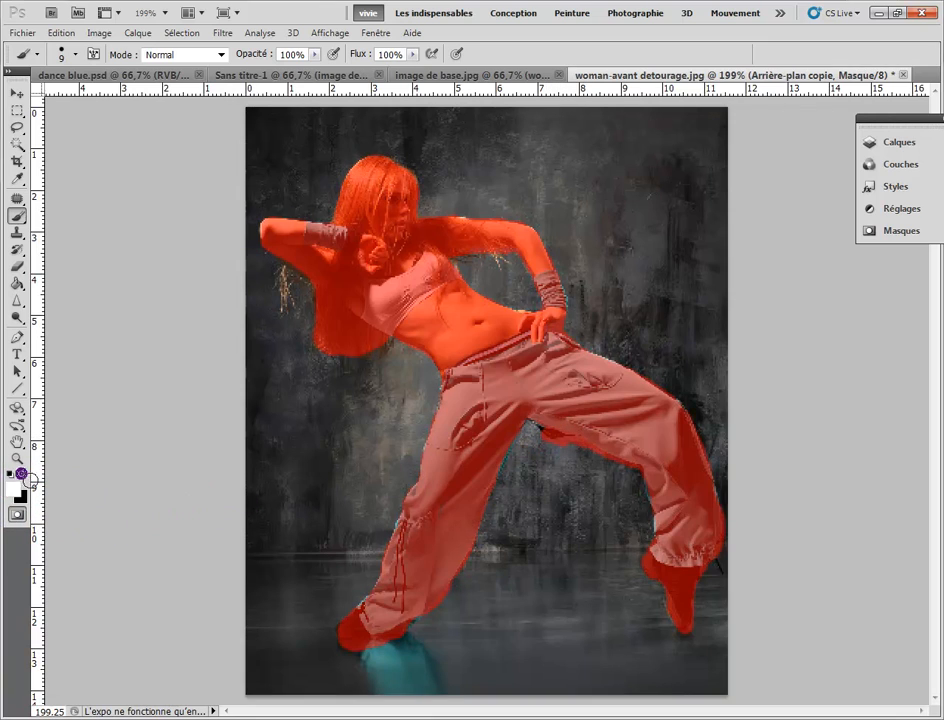
click(21, 475)
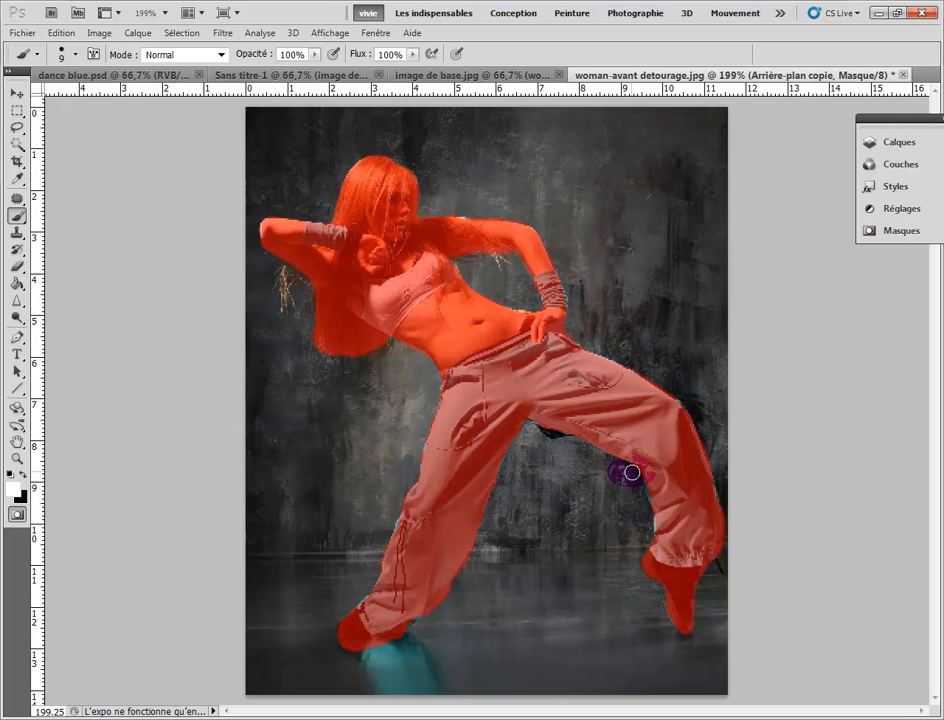
click(16, 514)
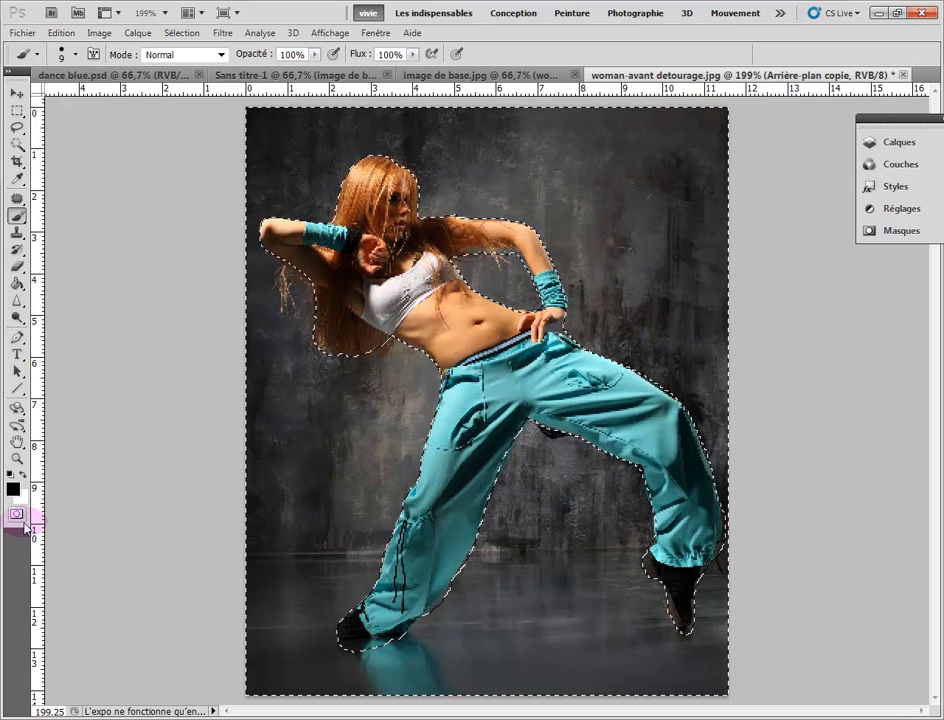
click(16, 514)
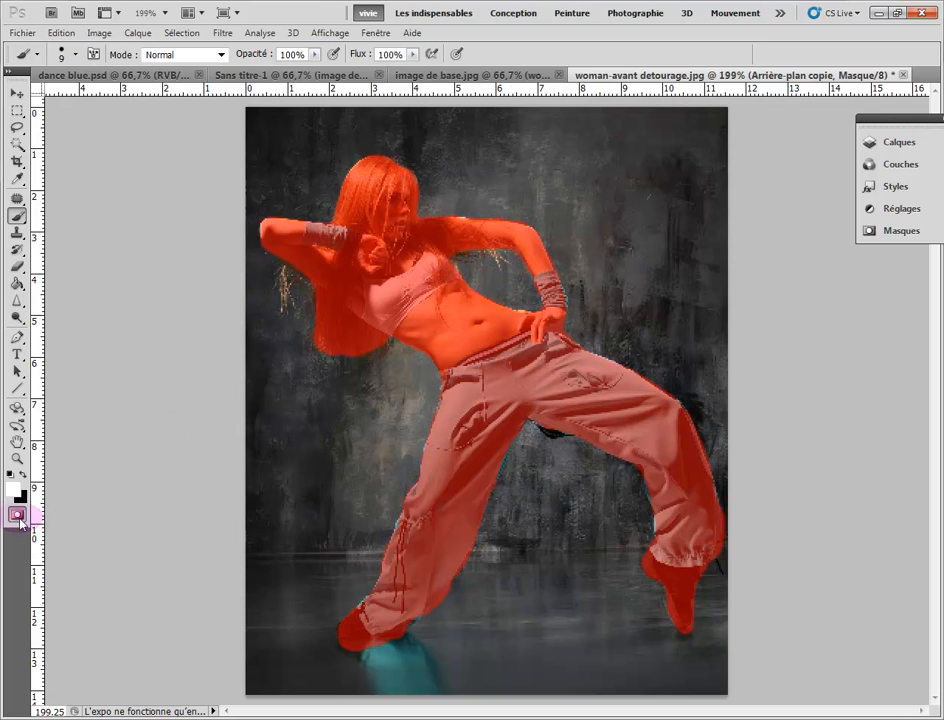
Step: Delete the background around the dancer using the selection made from the quick mask, and clear the selection
click(16, 514)
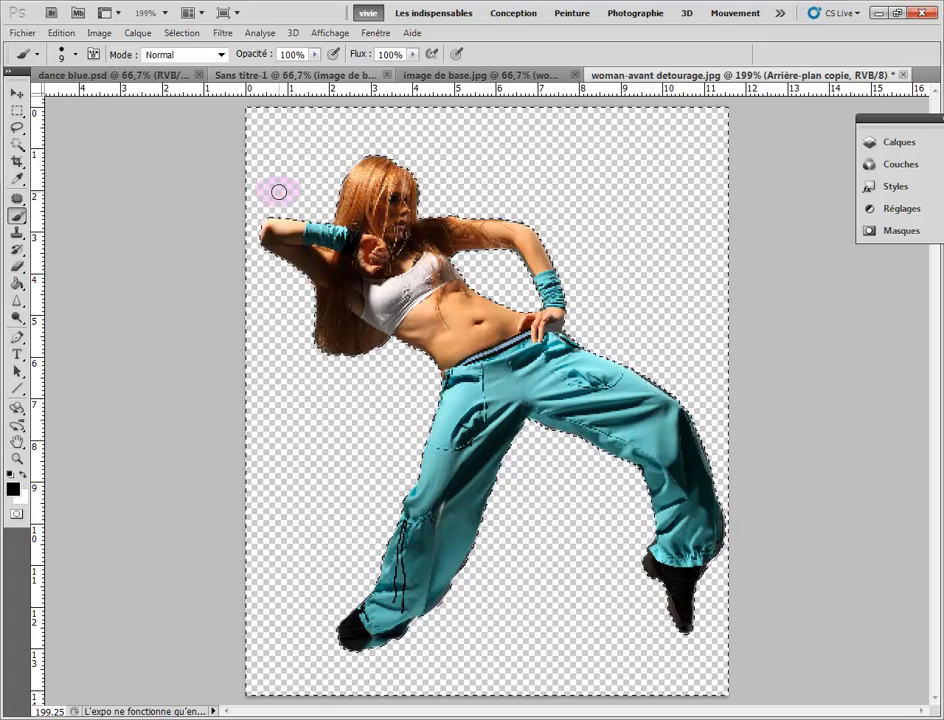
click(186, 34)
click(195, 72)
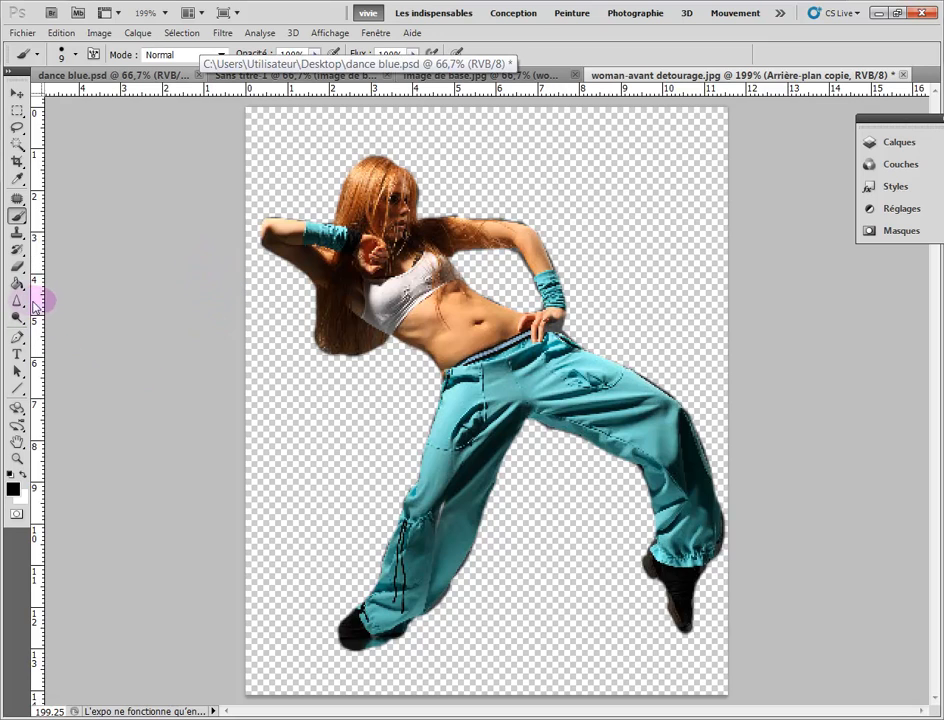
Step: Erase the leftover background fringe along the dancer's arms with the Eraser at a size of 16 px
click(17, 266)
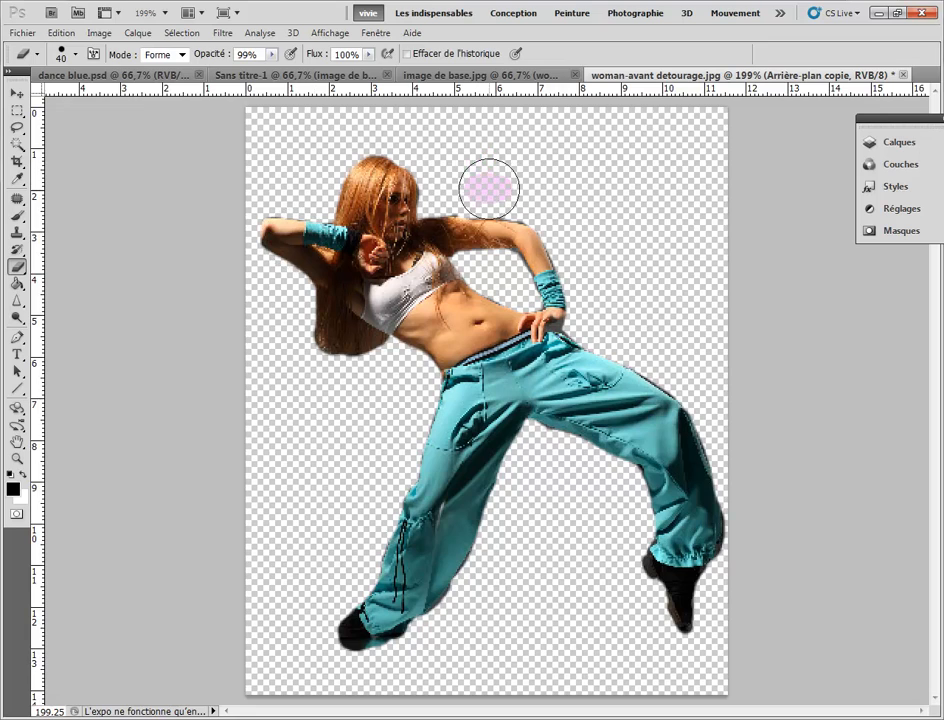
click(479, 190)
mouse_move(479, 190)
mouse_down()
mouse_move(499, 184)
mouse_move(514, 194)
mouse_move(156, 175)
mouse_move(122, 158)
mouse_up()
click(62, 53)
drag(51, 97, 34, 97)
click(455, 203)
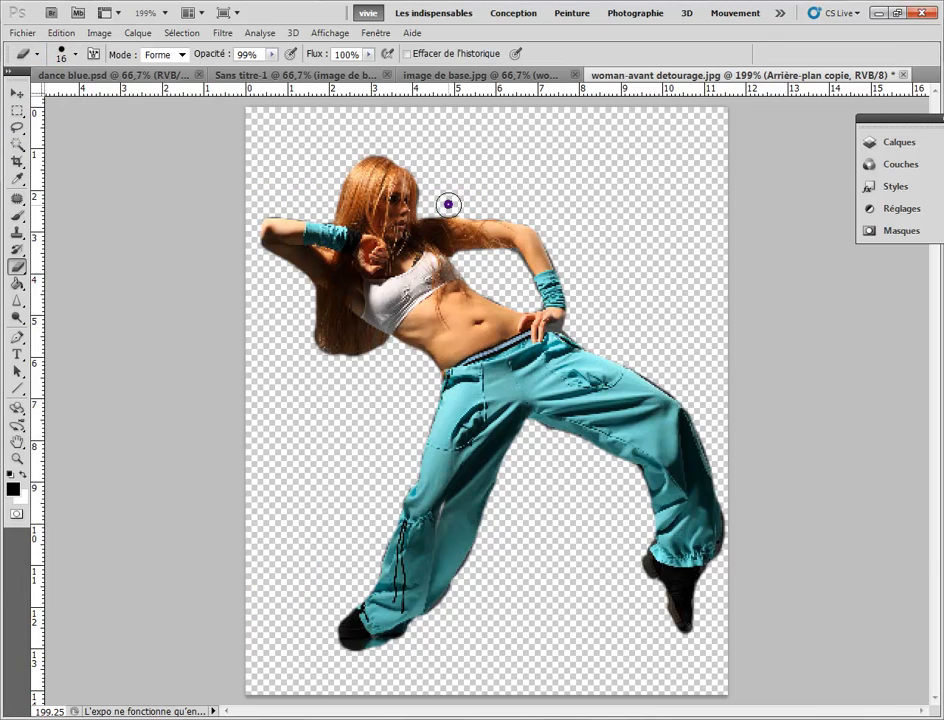
mouse_move(479, 206)
mouse_down()
mouse_move(551, 227)
mouse_move(567, 280)
mouse_up()
mouse_move(228, 181)
mouse_down()
mouse_move(273, 204)
mouse_move(265, 205)
mouse_move(320, 212)
mouse_up()
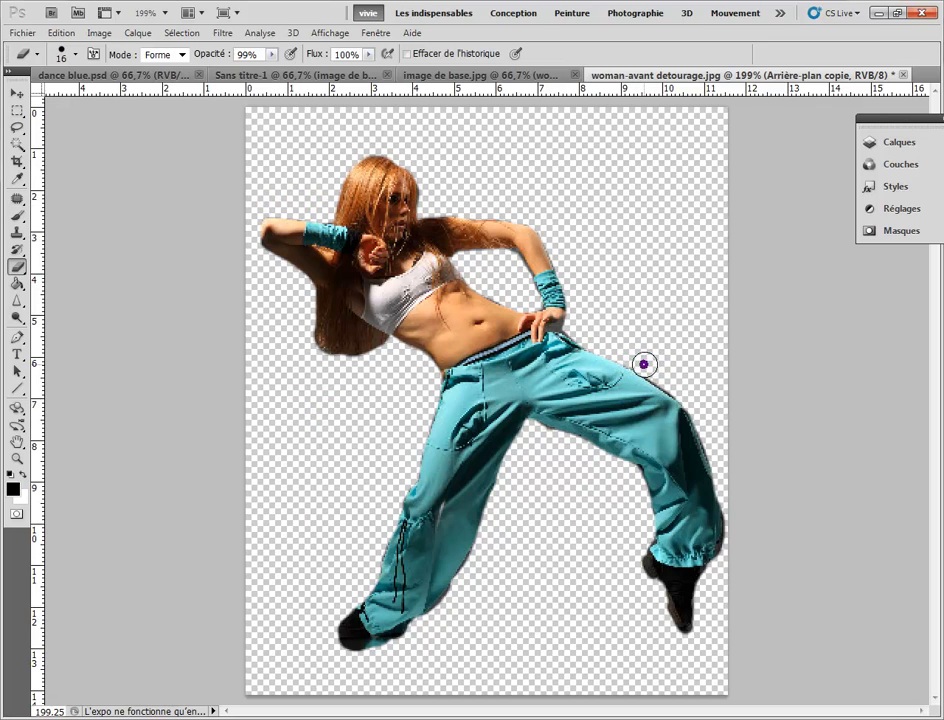
Step: Erase the remaining background fringe along the trouser legs, the front shoe and the waist with the same Eraser
drag(644, 364, 661, 376)
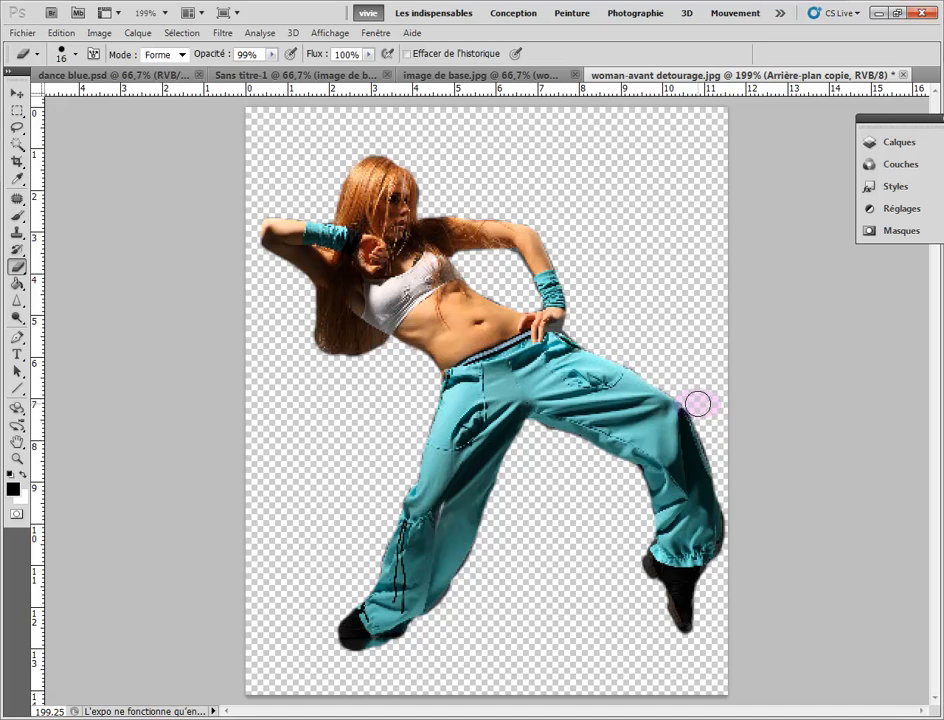
mouse_move(710, 437)
mouse_down()
mouse_move(725, 478)
mouse_move(653, 508)
mouse_move(628, 480)
mouse_up()
mouse_move(548, 472)
mouse_down()
mouse_move(531, 468)
mouse_move(540, 436)
mouse_up()
mouse_move(419, 613)
mouse_down()
mouse_move(413, 663)
mouse_move(373, 660)
mouse_move(387, 676)
mouse_move(438, 641)
mouse_move(478, 575)
mouse_move(457, 588)
mouse_move(460, 601)
mouse_move(495, 516)
mouse_move(294, 550)
mouse_move(363, 431)
mouse_move(360, 361)
mouse_move(319, 366)
mouse_move(318, 333)
mouse_move(397, 303)
mouse_up()
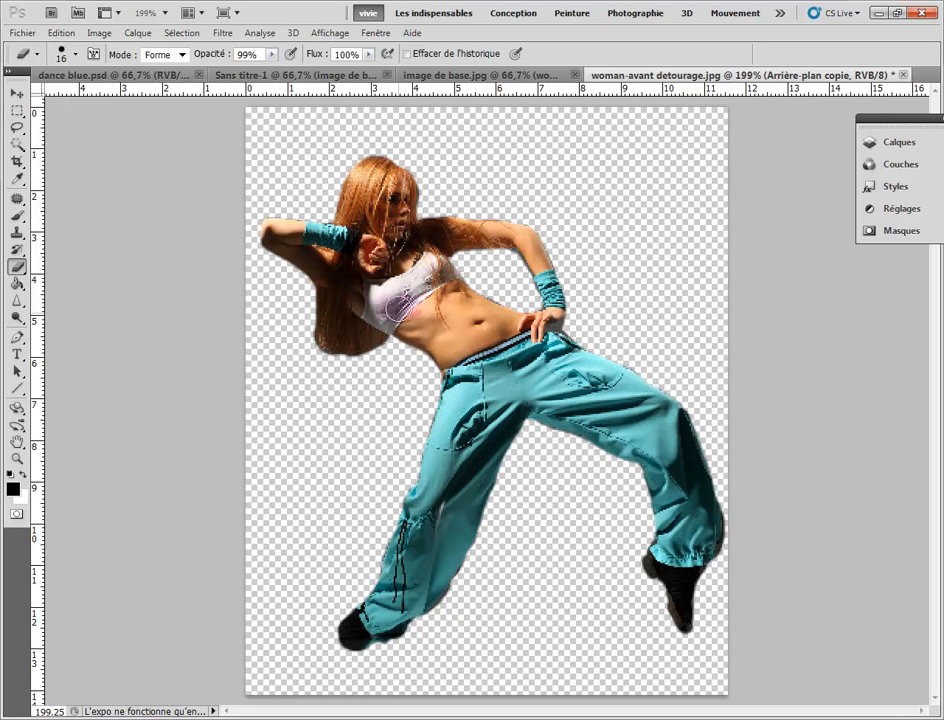
click(487, 287)
mouse_move(496, 290)
mouse_down()
mouse_move(454, 247)
mouse_move(480, 255)
mouse_move(493, 284)
mouse_move(279, 278)
mouse_move(275, 298)
mouse_move(269, 272)
mouse_move(279, 250)
mouse_move(280, 332)
mouse_up()
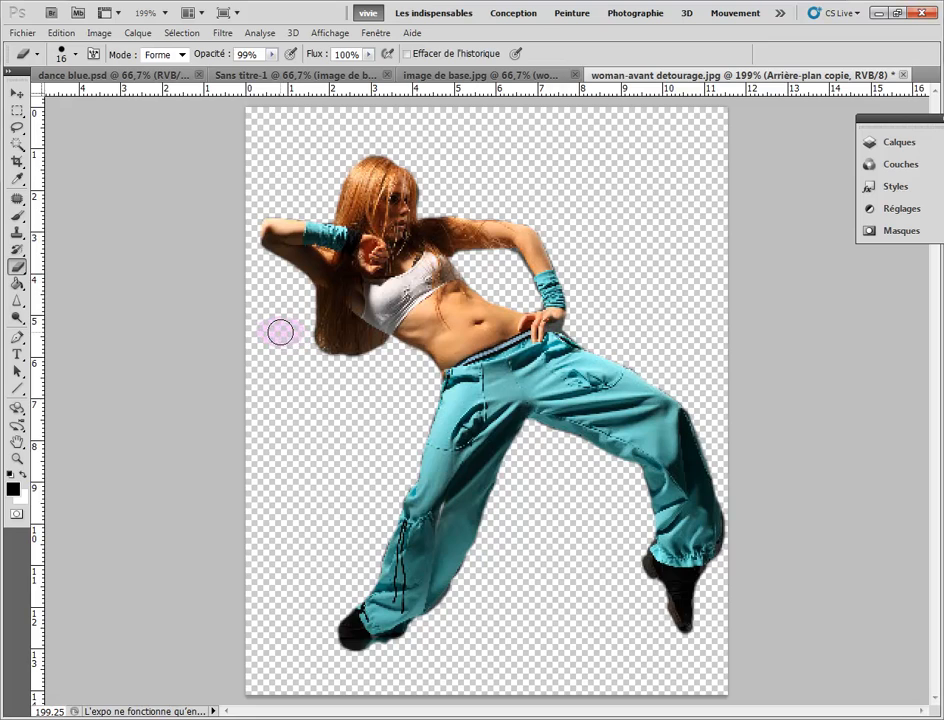
Step: Save the cut-out dancer as woman-avant detourage.png in the desktop folder tuto importation, and close the original document without saving its changes
click(18, 94)
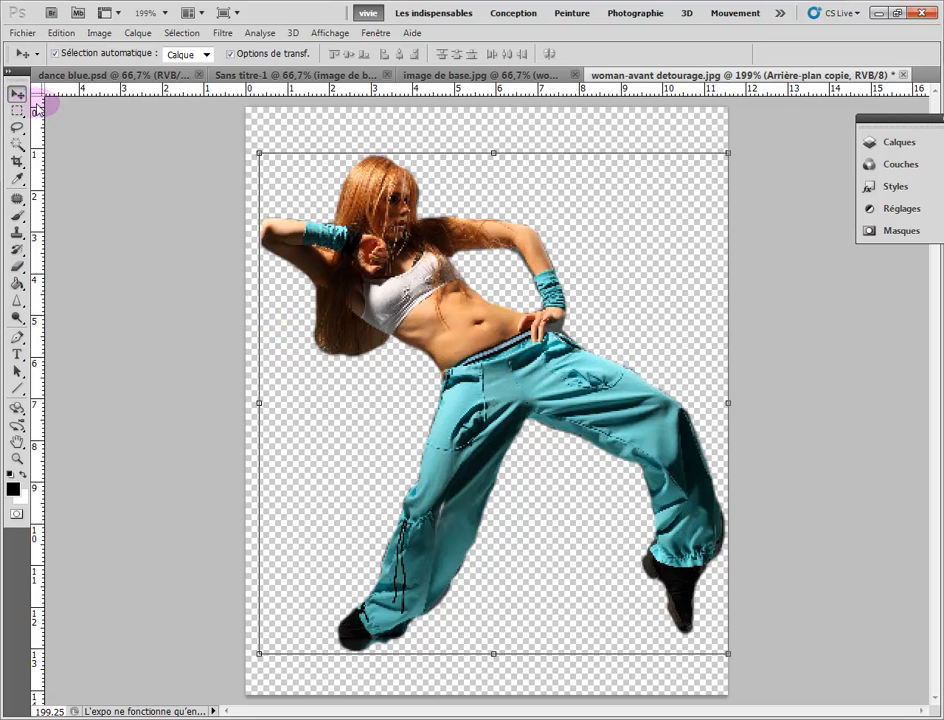
click(460, 328)
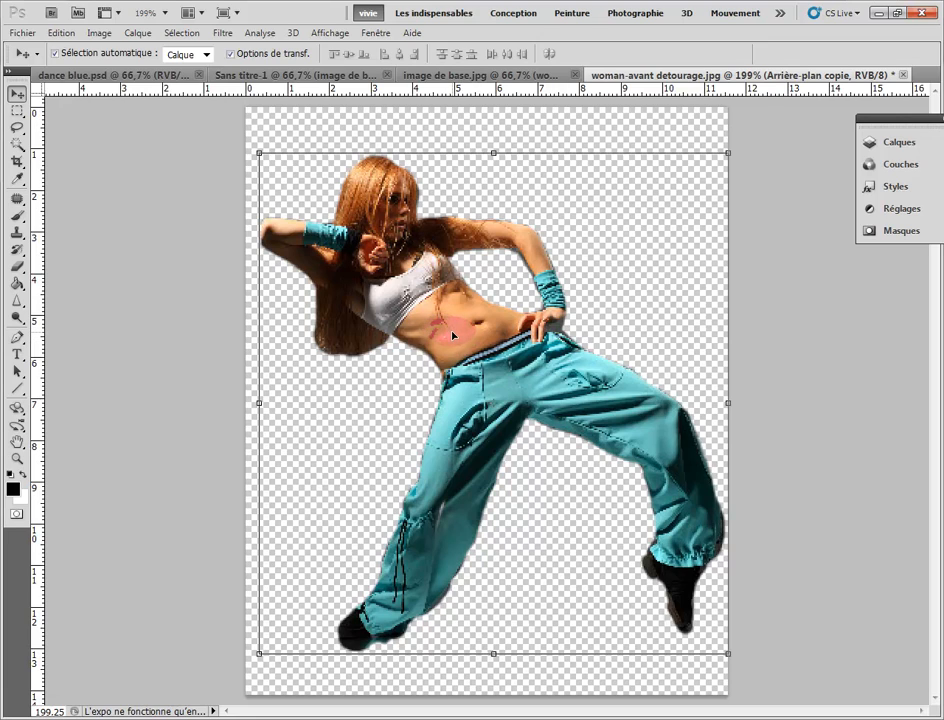
click(23, 34)
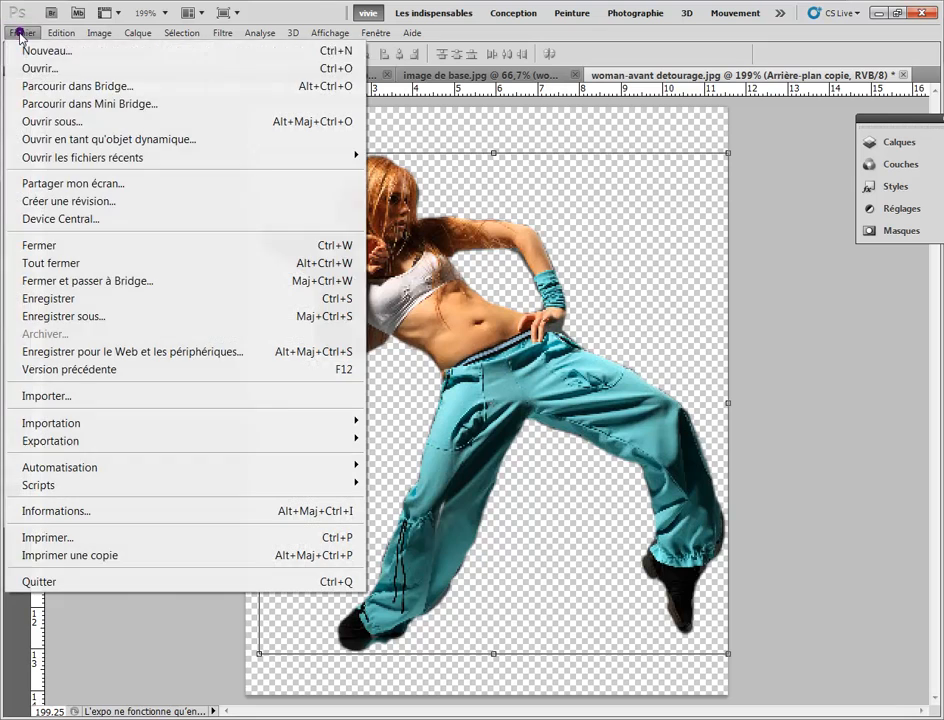
click(86, 319)
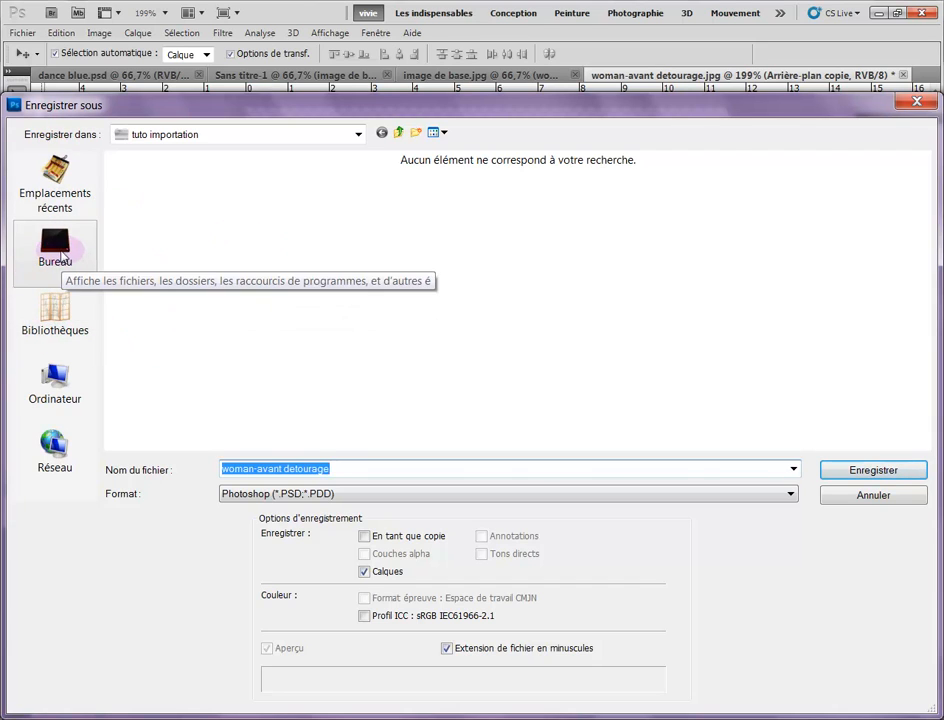
click(57, 254)
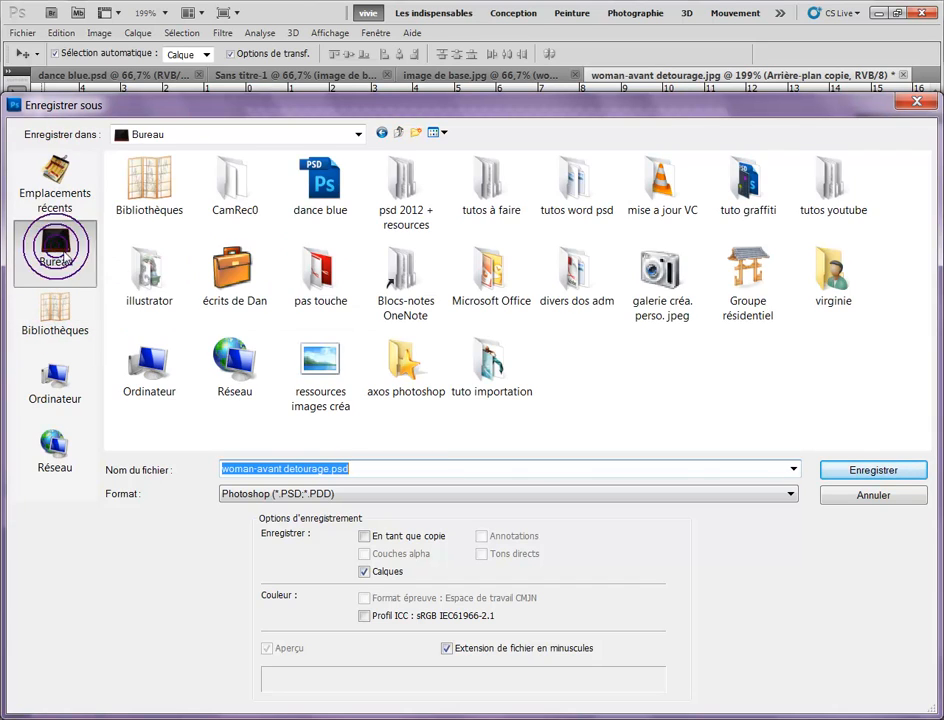
double_click(489, 368)
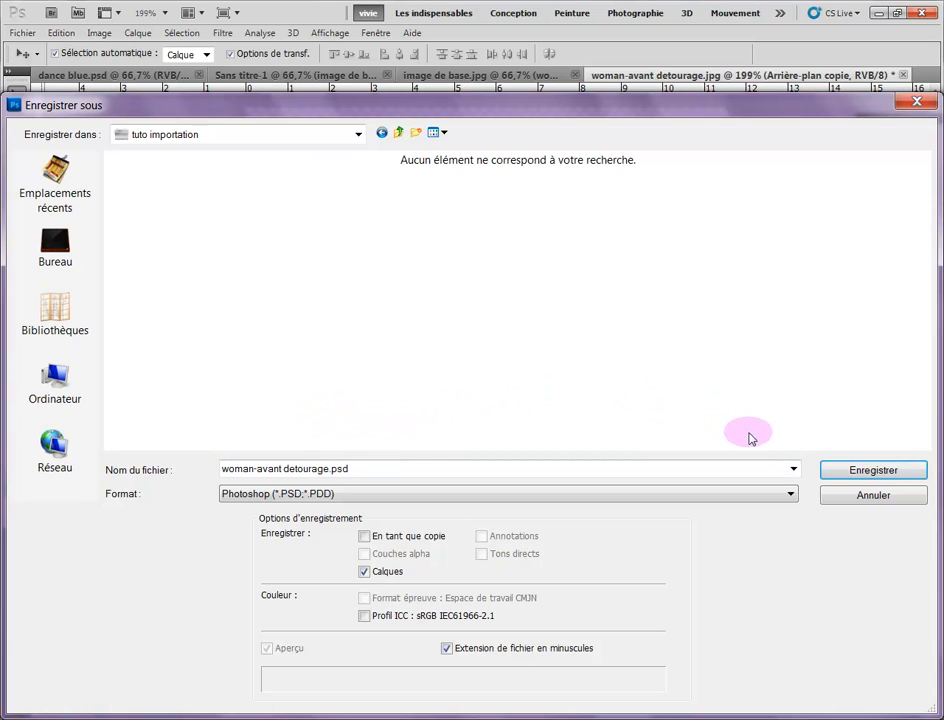
click(791, 495)
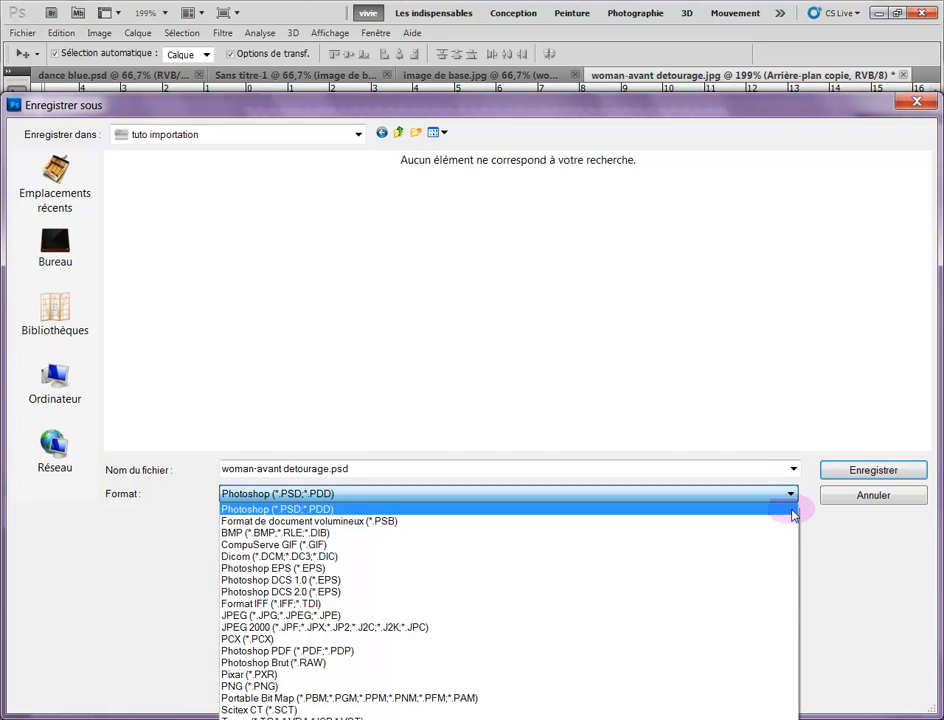
click(785, 687)
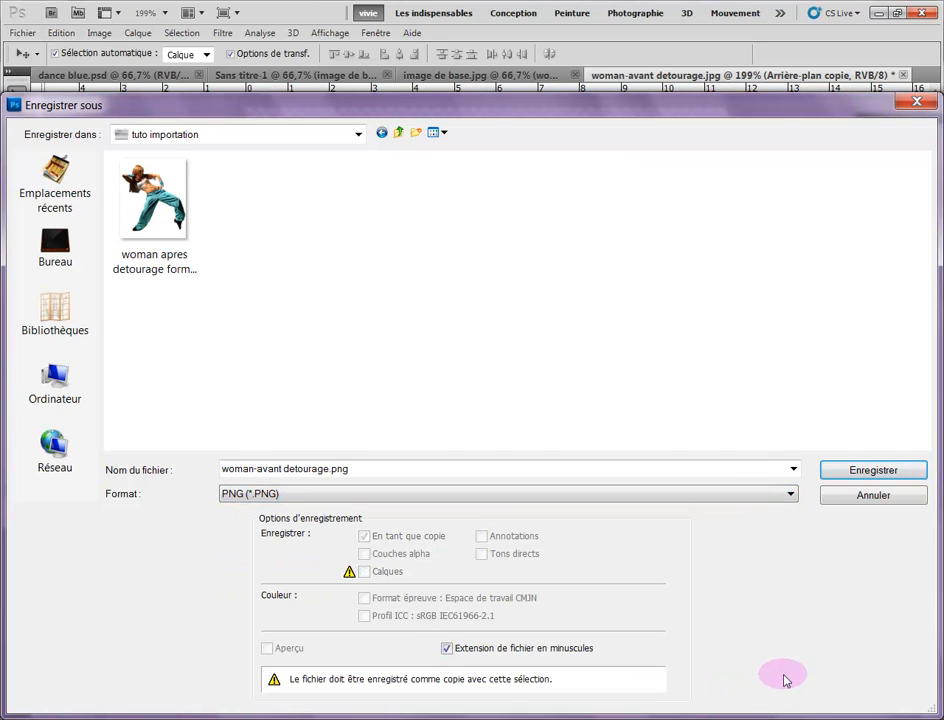
click(847, 472)
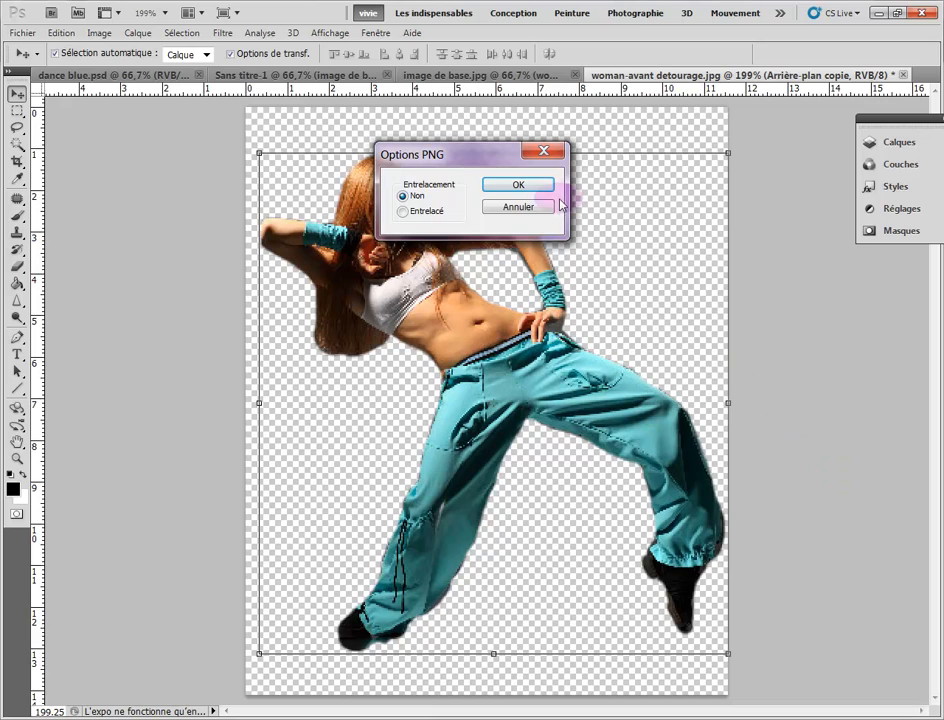
click(537, 186)
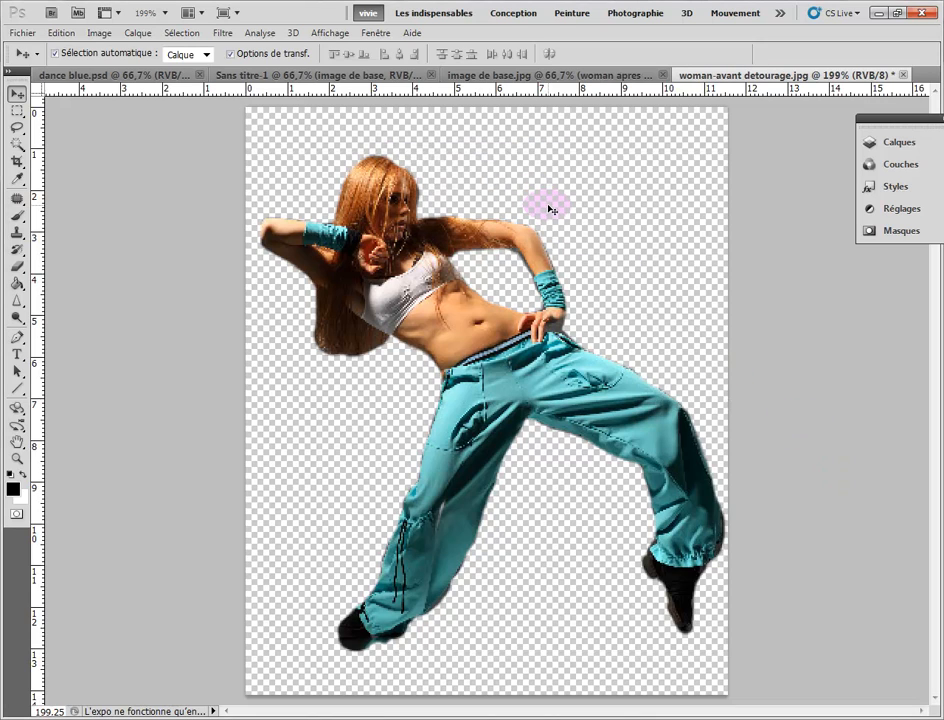
click(904, 75)
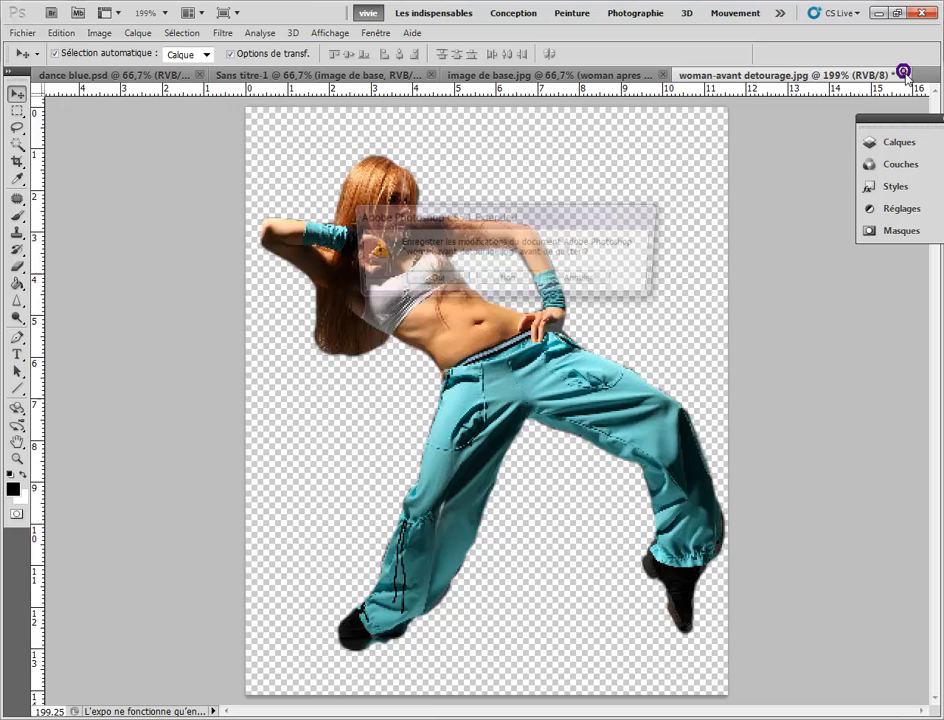
click(508, 281)
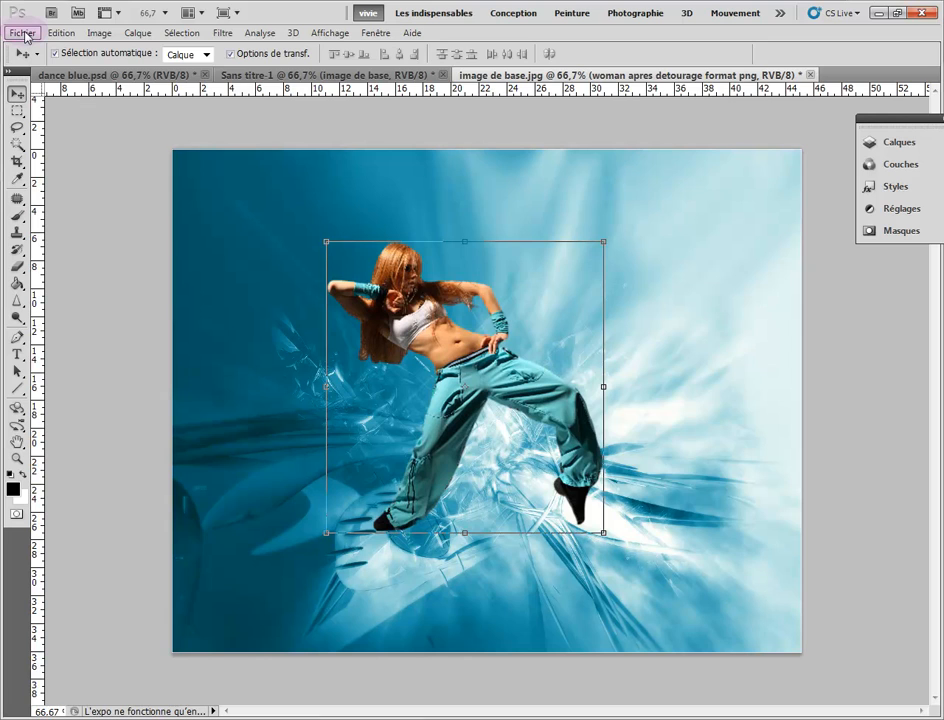
Step: Try placing the woman-avant detourage PNG into image de base.jpg and moving it to the upper right of the larger dancer
click(22, 33)
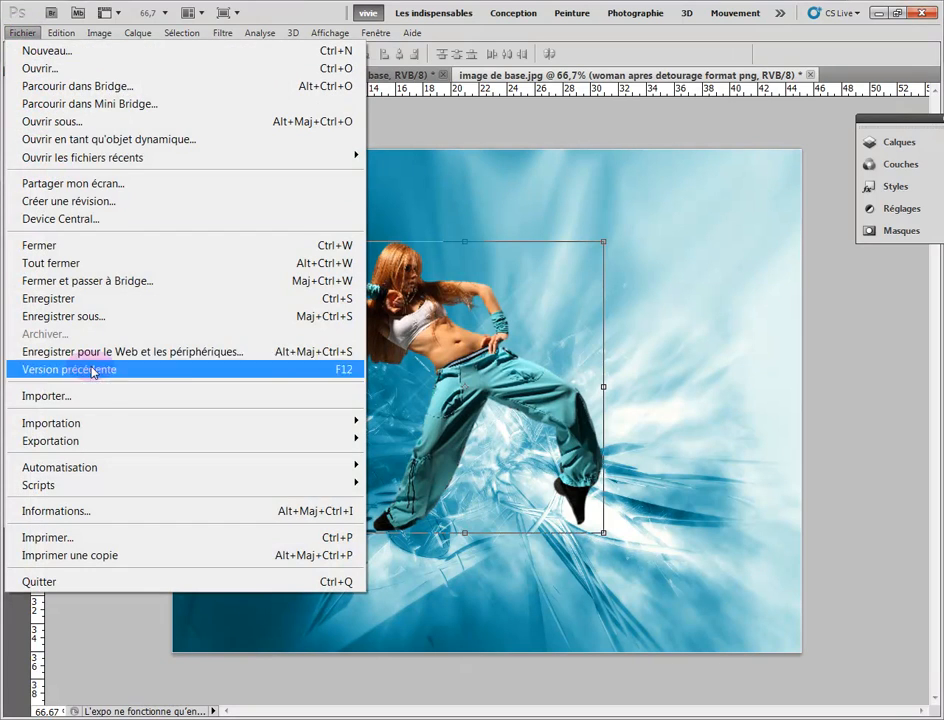
click(88, 398)
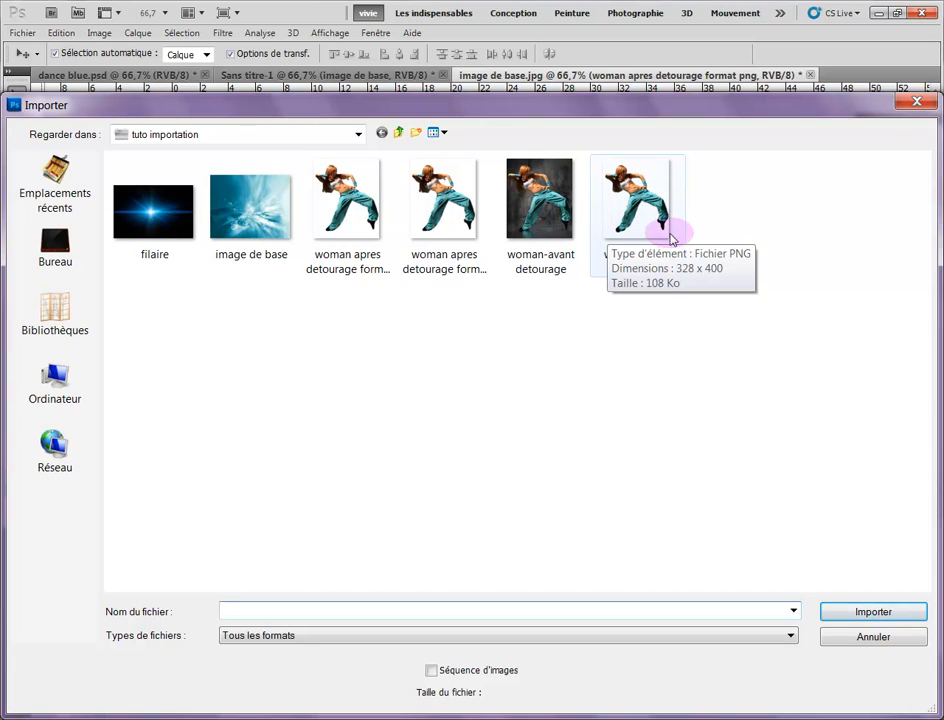
double_click(643, 206)
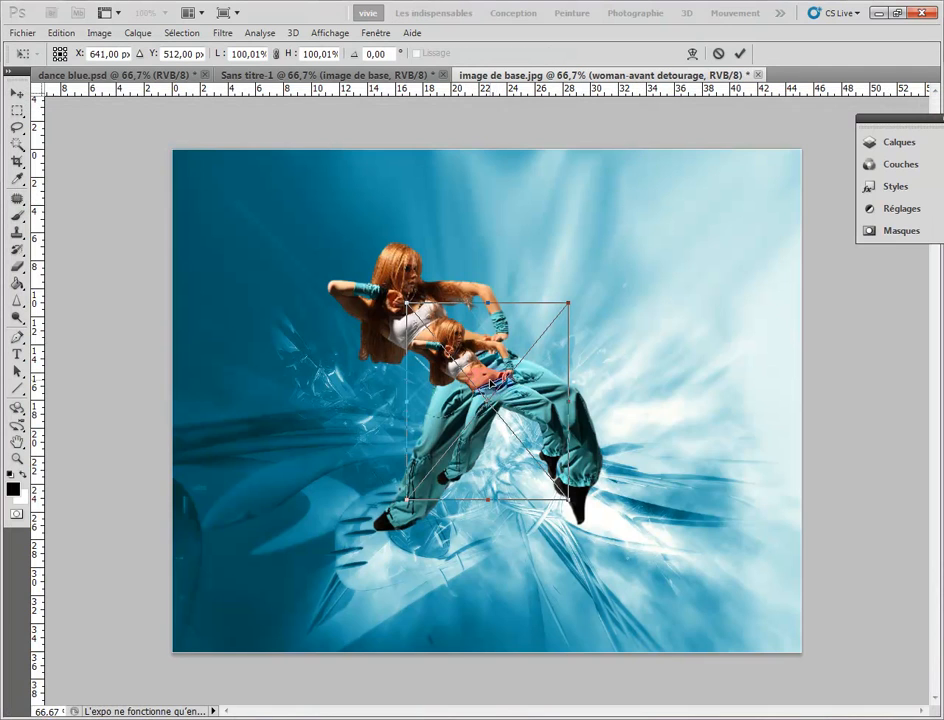
drag(497, 381, 669, 261)
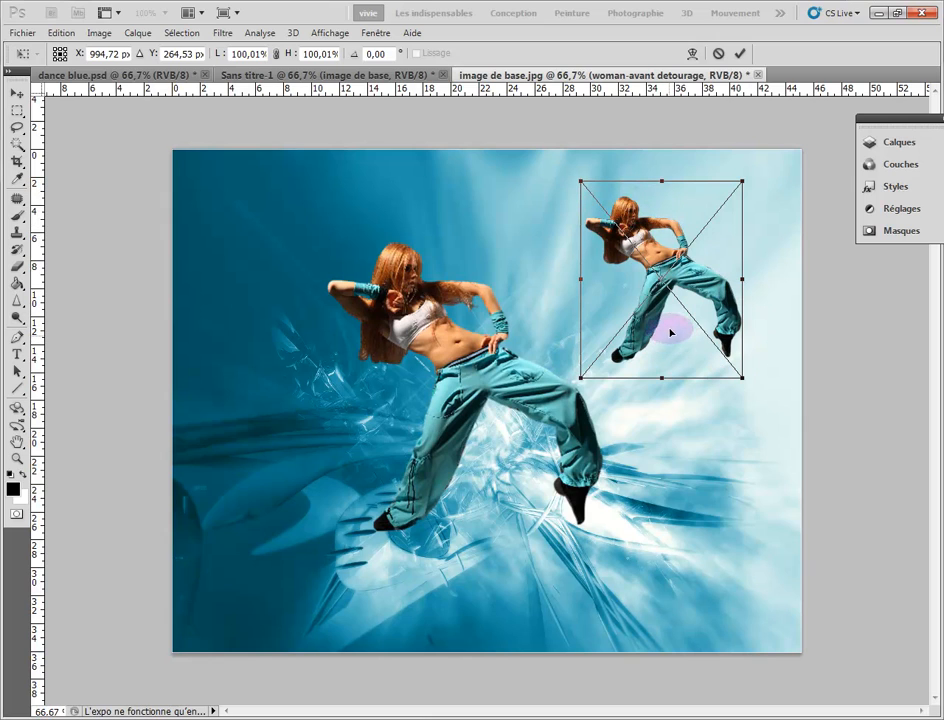
click(718, 54)
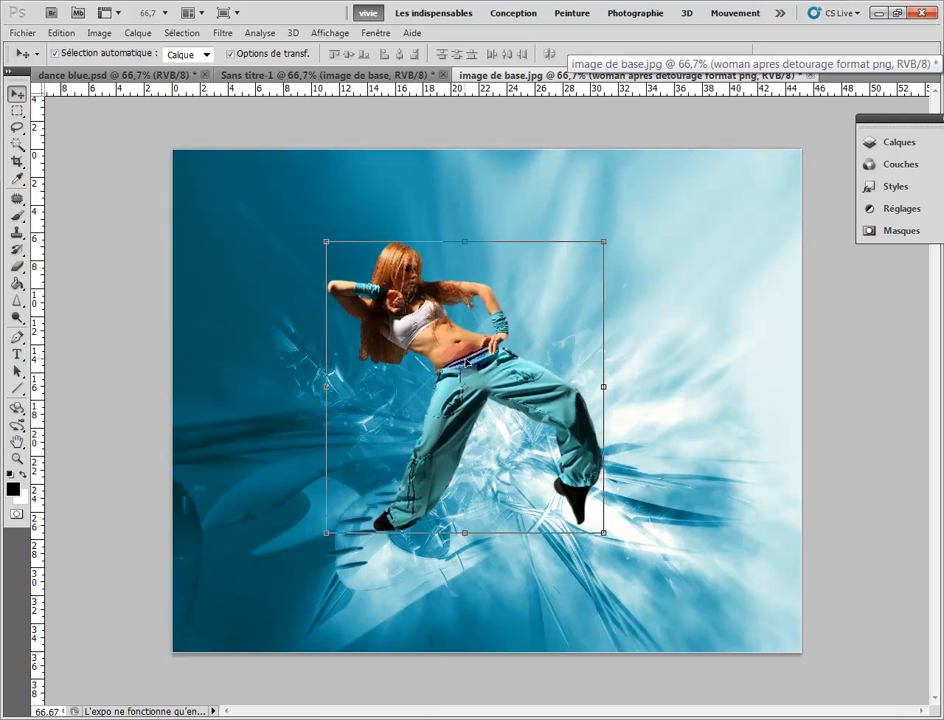
Step: Place the filaire image into image de base.jpg directly above the Arrière-plan copie layer, beneath the dancer
click(868, 142)
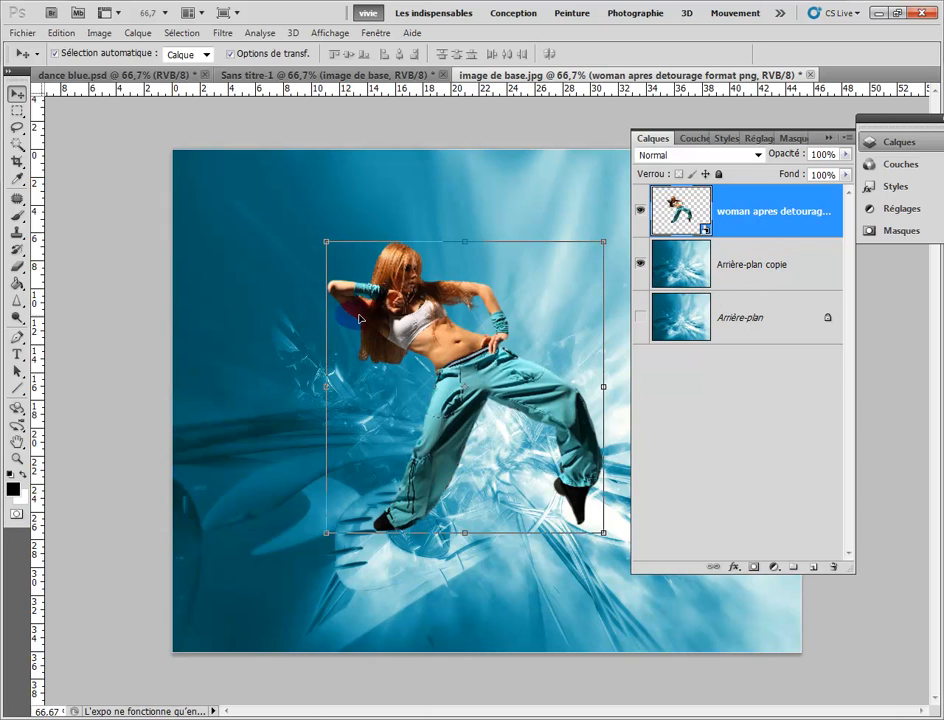
click(727, 268)
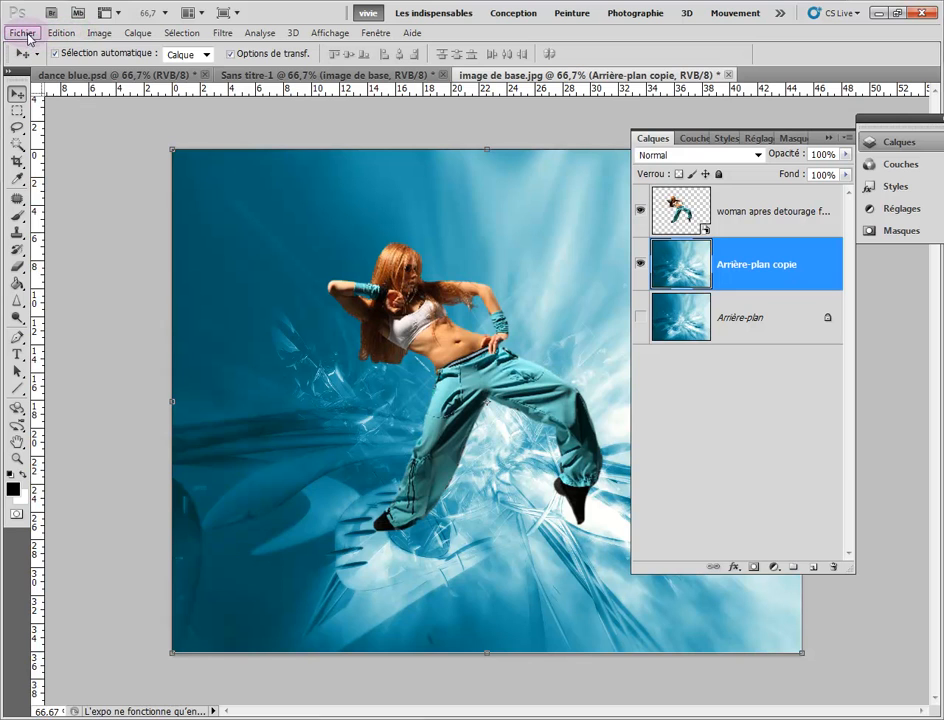
click(22, 33)
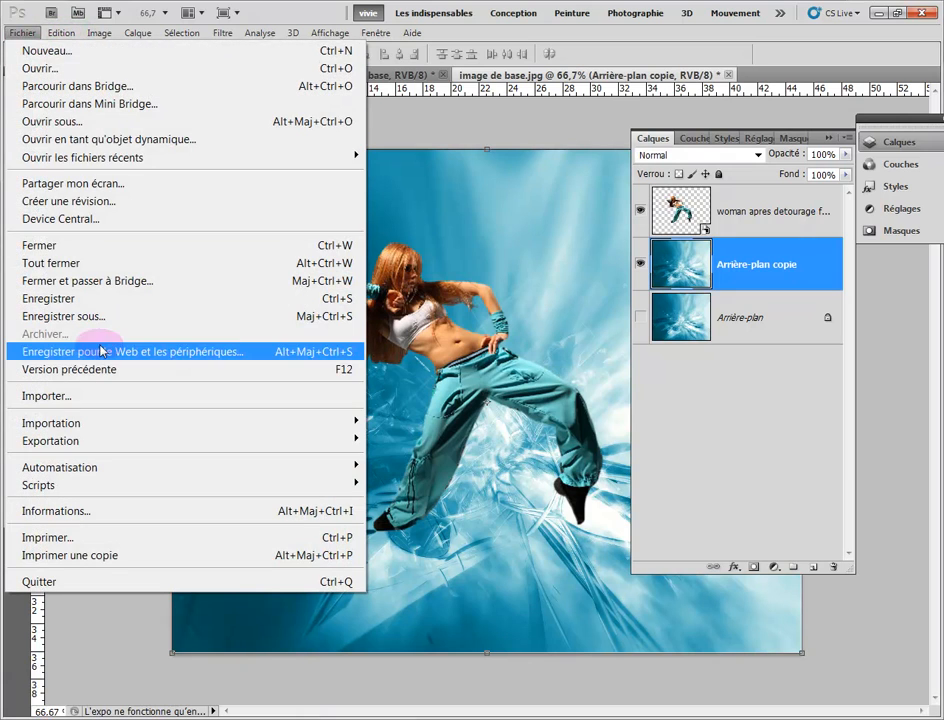
click(100, 395)
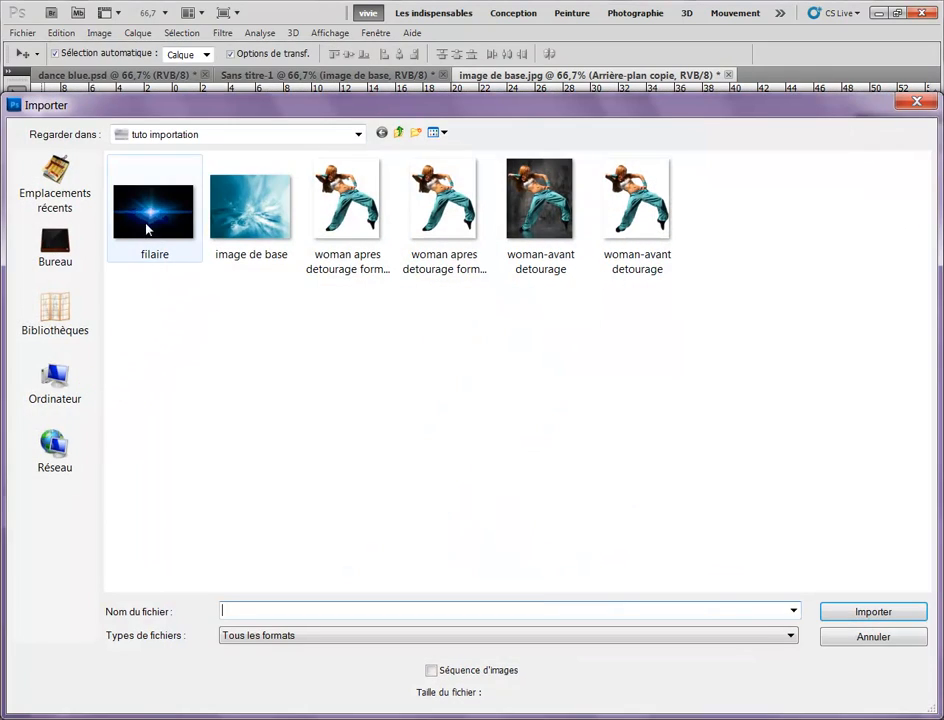
click(147, 225)
double_click(152, 216)
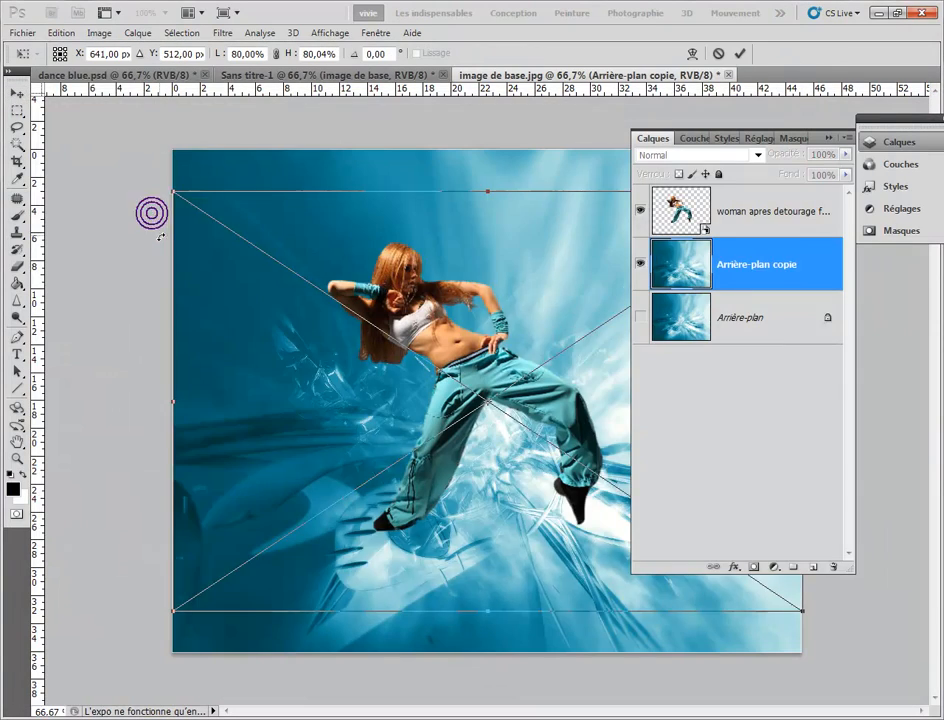
Step: Set the filaire layer's blend mode to Superposition and position its light burst on the dancer's raised elbow beside her hair
click(758, 155)
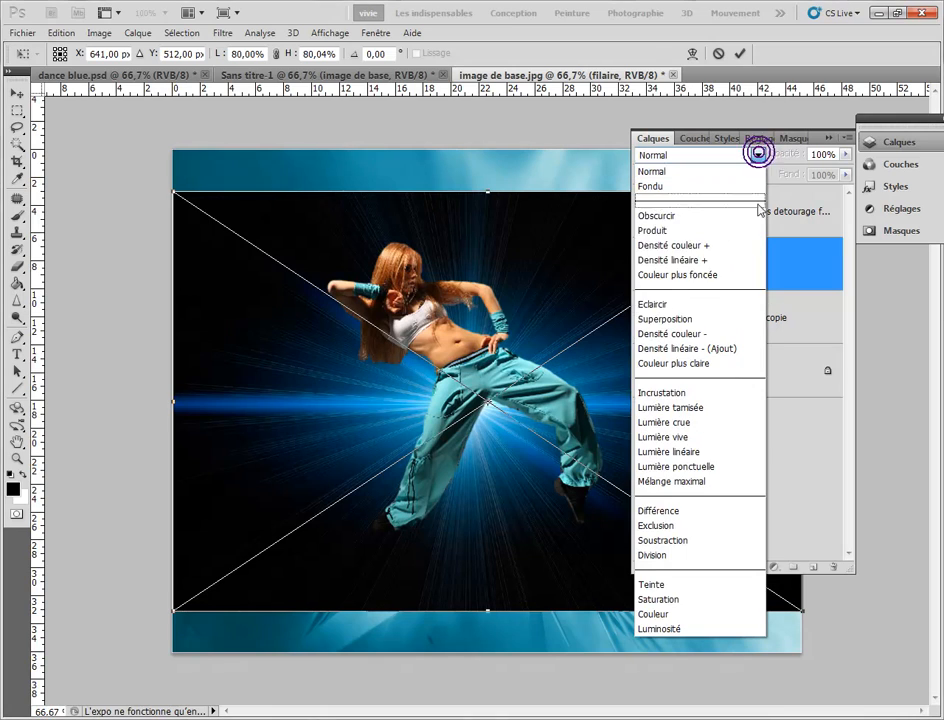
click(754, 320)
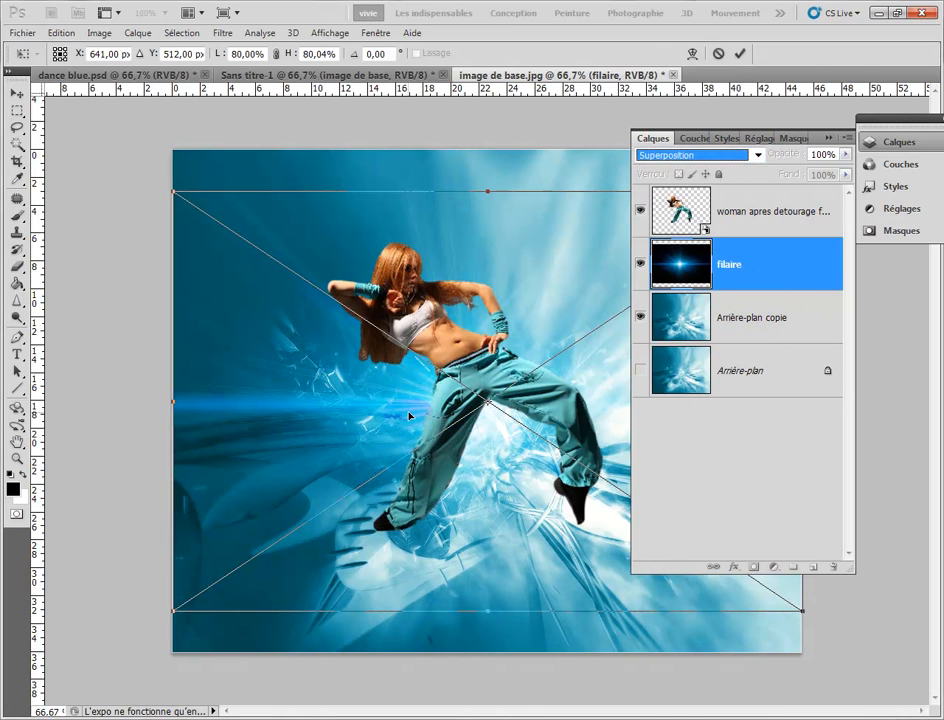
drag(409, 410, 273, 291)
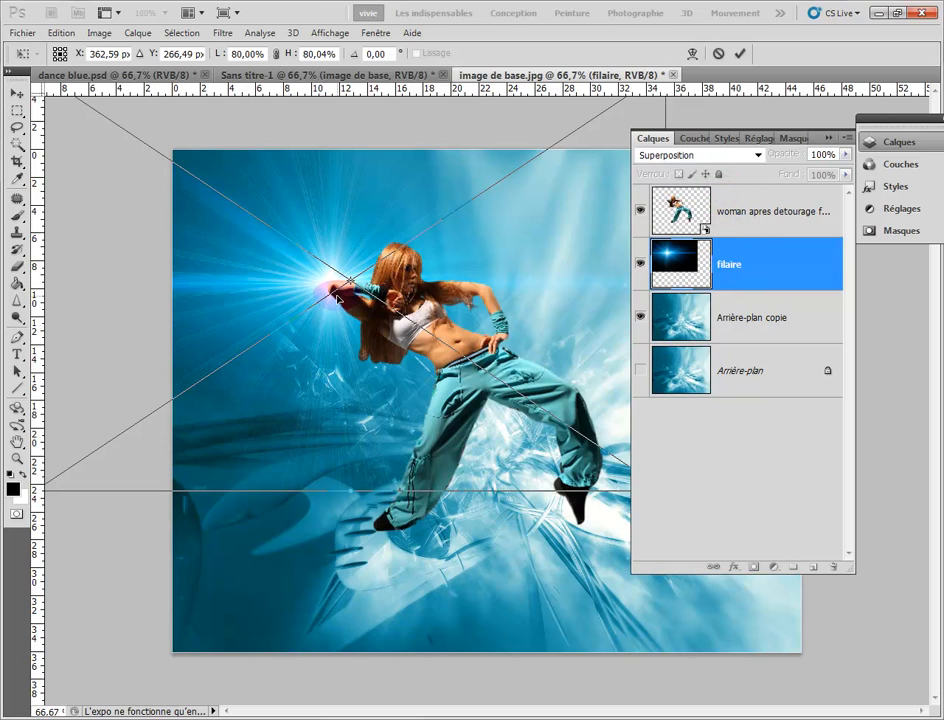
click(740, 57)
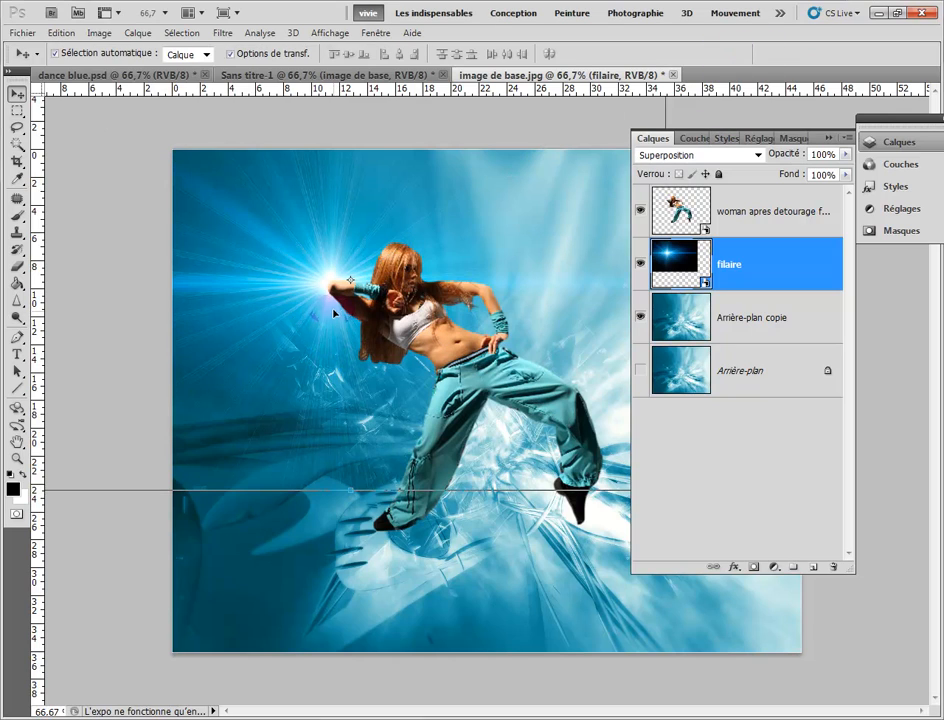
Step: Duplicate the filaire layer as filaire copie and move the copy's light burst onto the dancer's other elbow
click(761, 268)
right_click(758, 266)
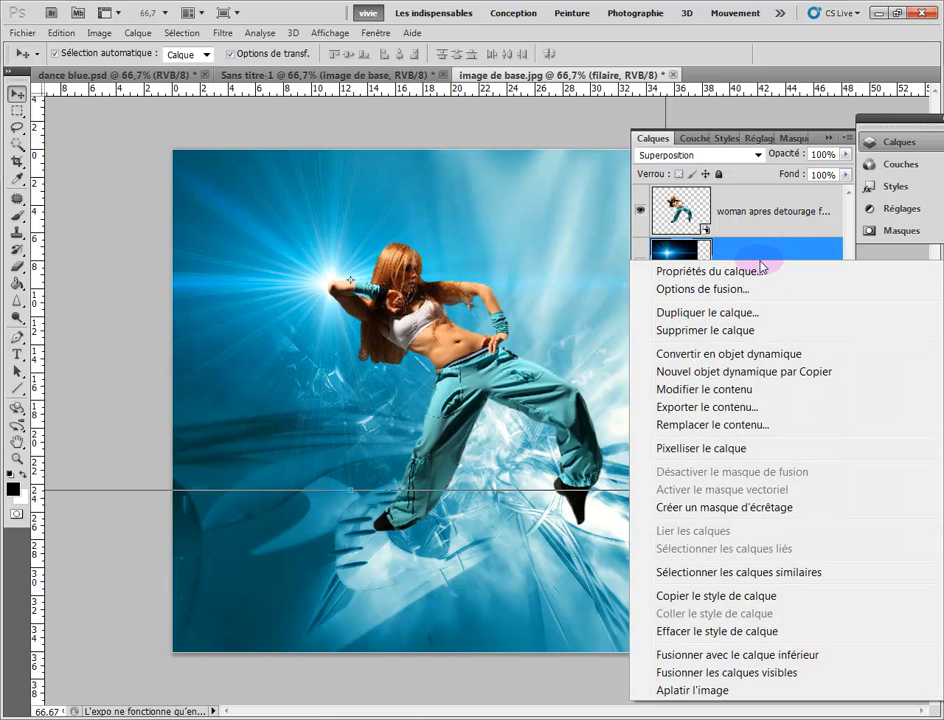
click(742, 314)
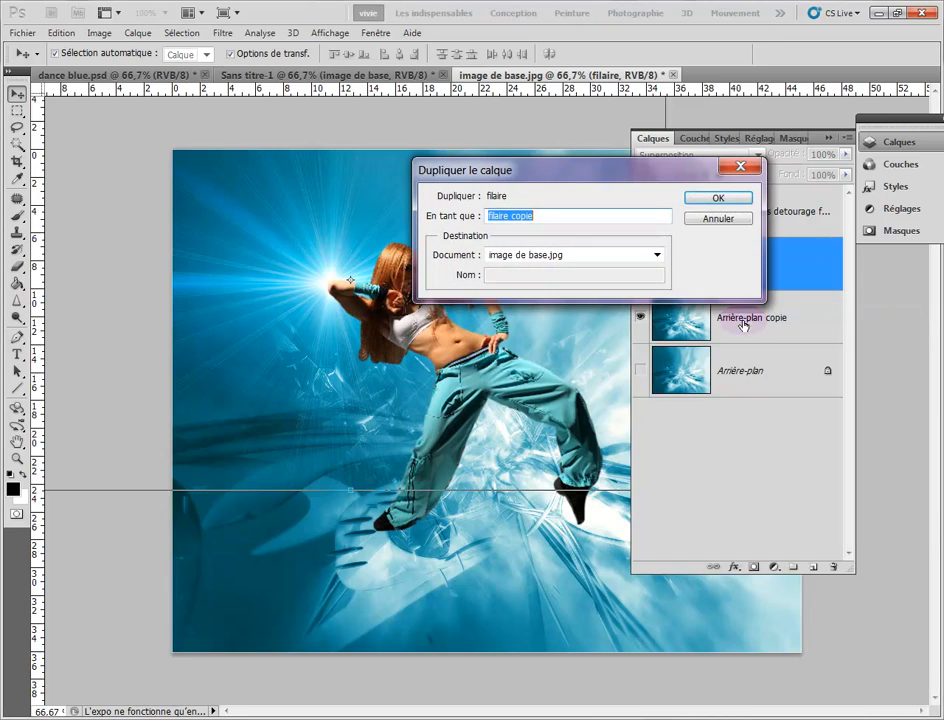
click(720, 200)
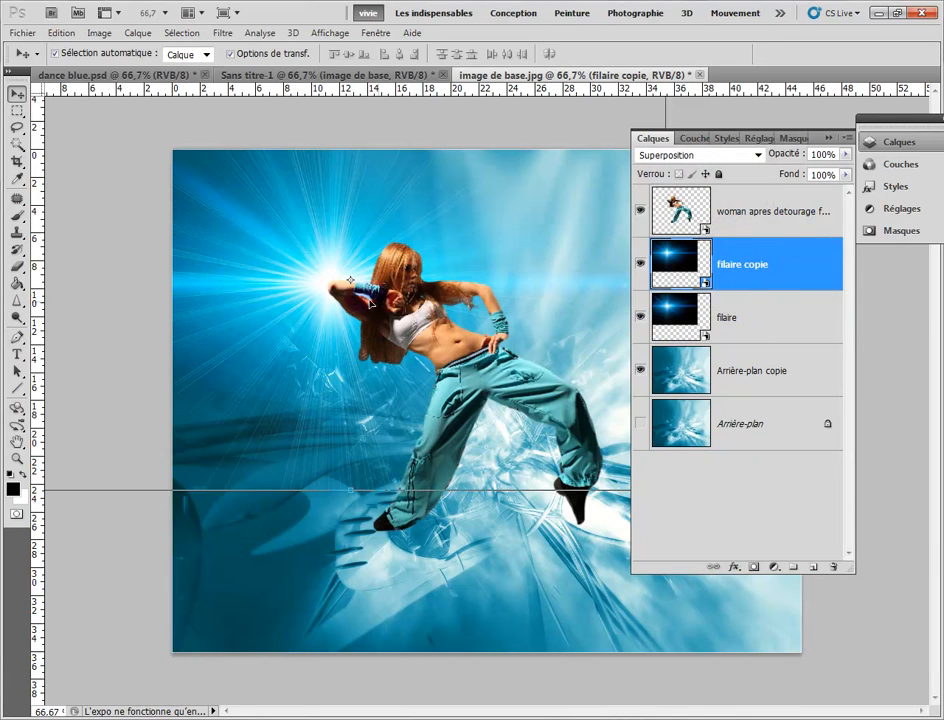
drag(326, 279, 492, 293)
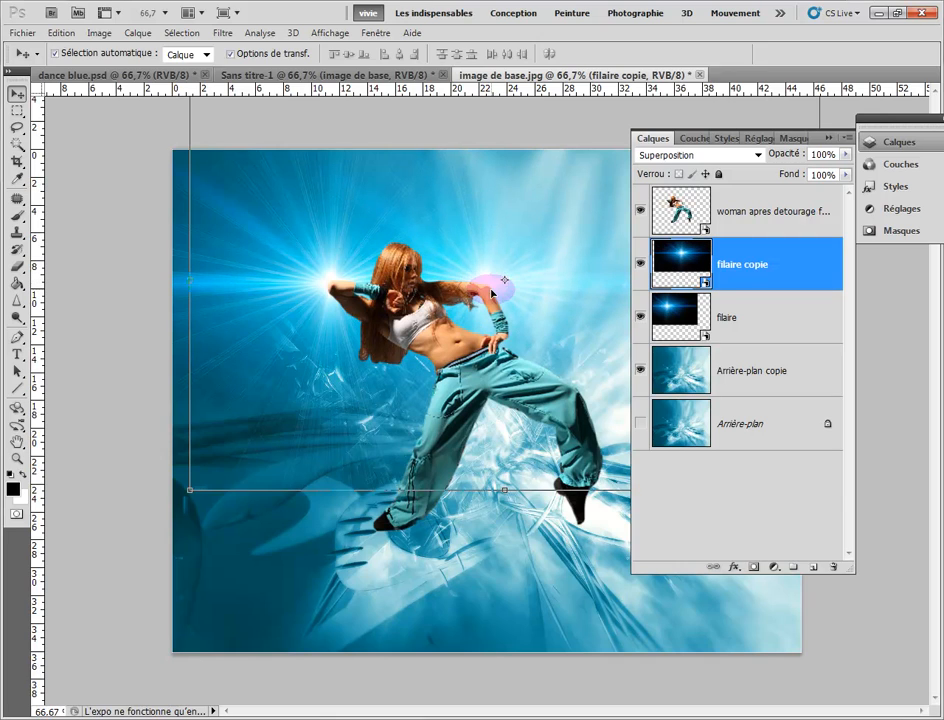
click(780, 333)
click(826, 137)
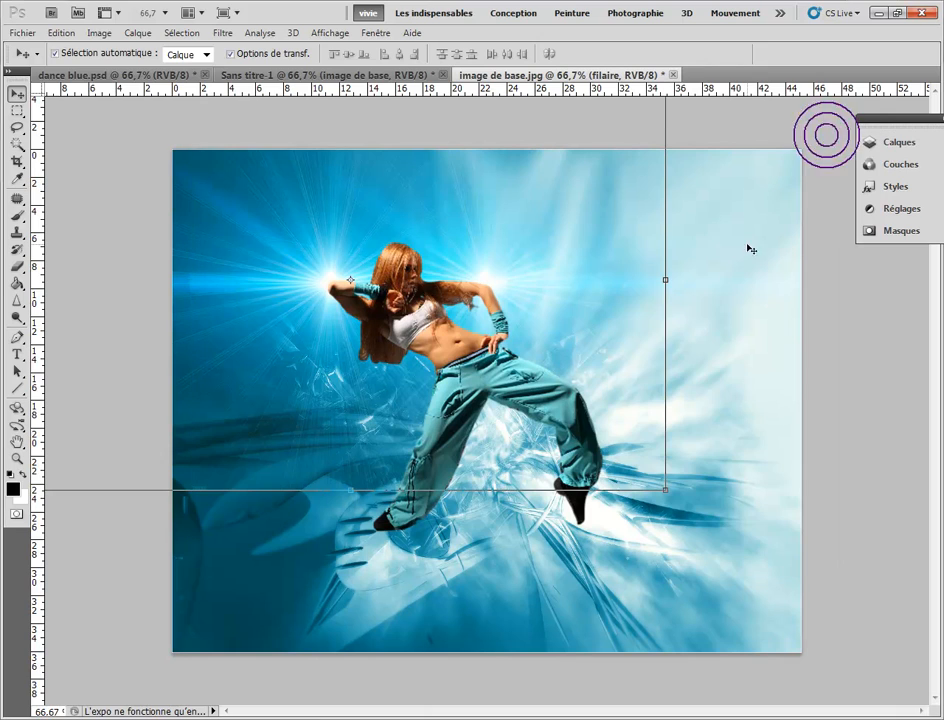
click(108, 570)
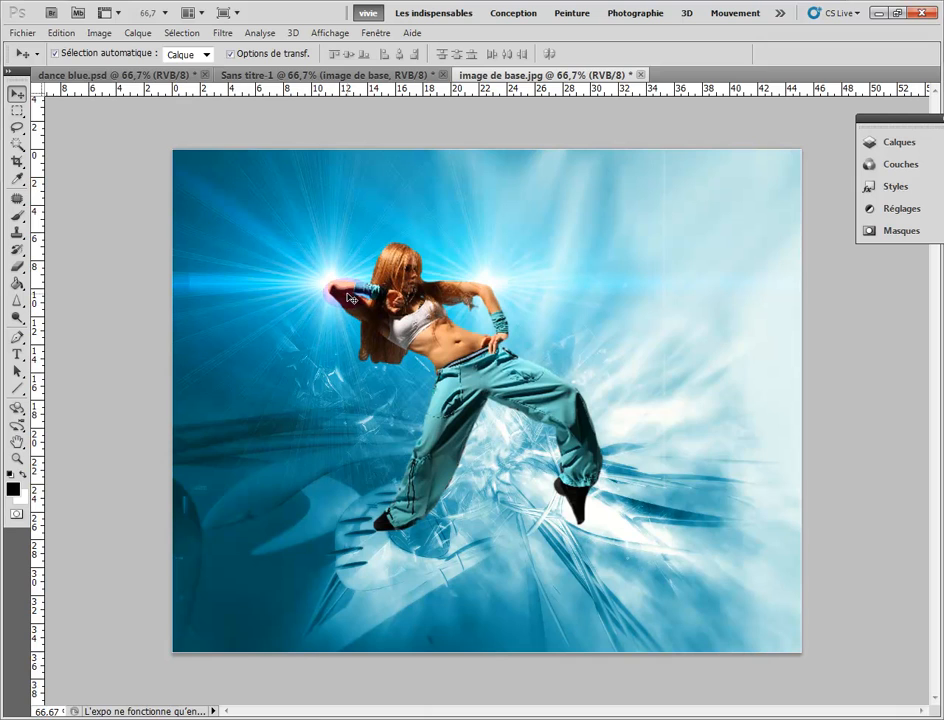
Step: Using dance blue.psd as reference, nudge the dancer slightly upward and set her layer's opacity to 87%
click(132, 76)
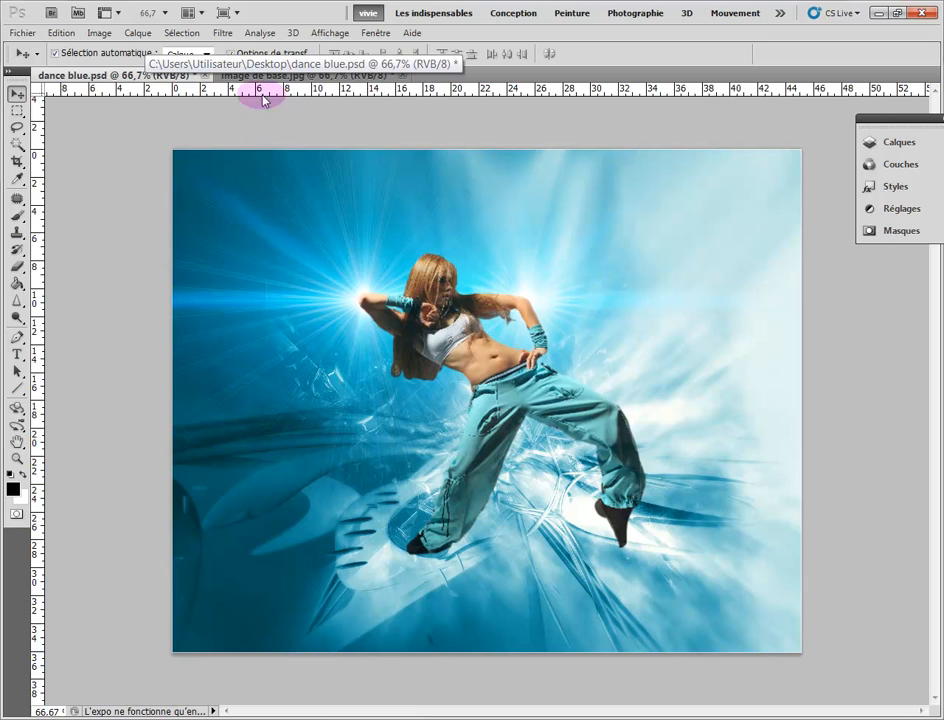
click(244, 74)
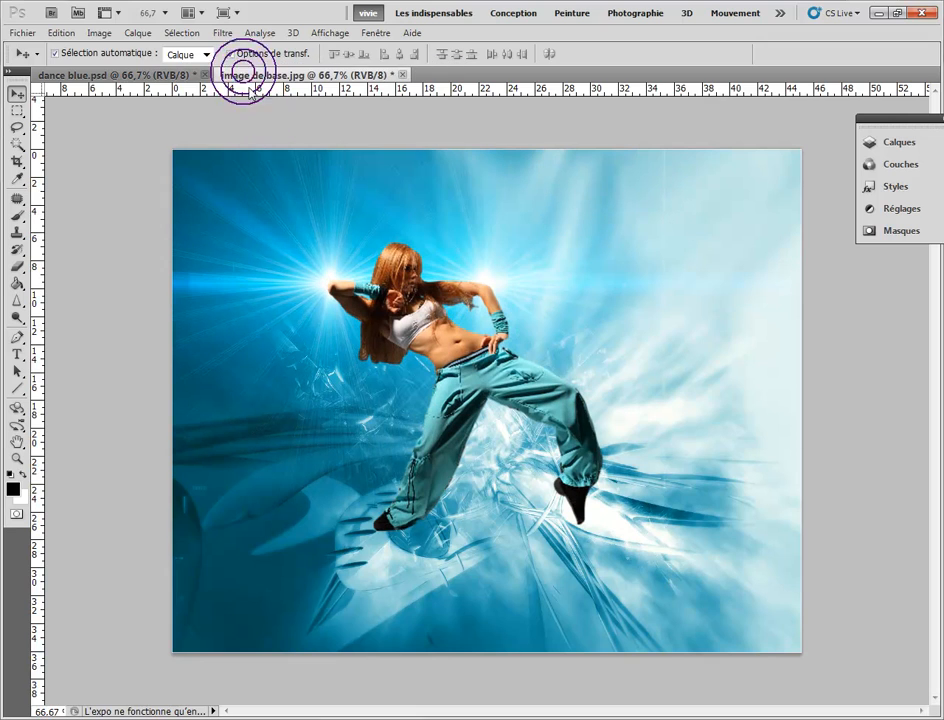
click(413, 320)
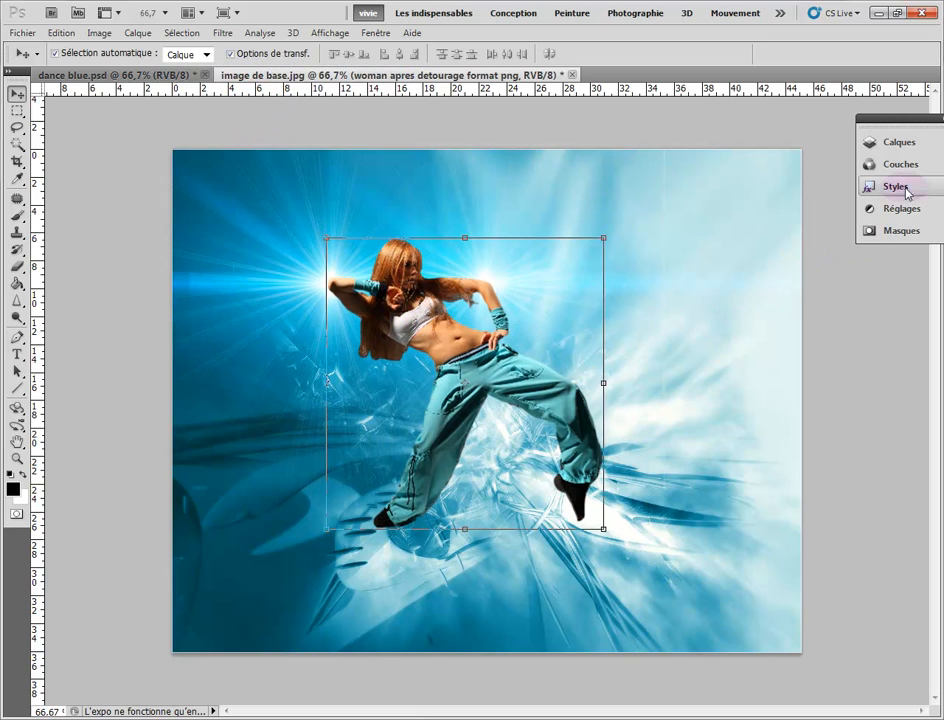
click(897, 143)
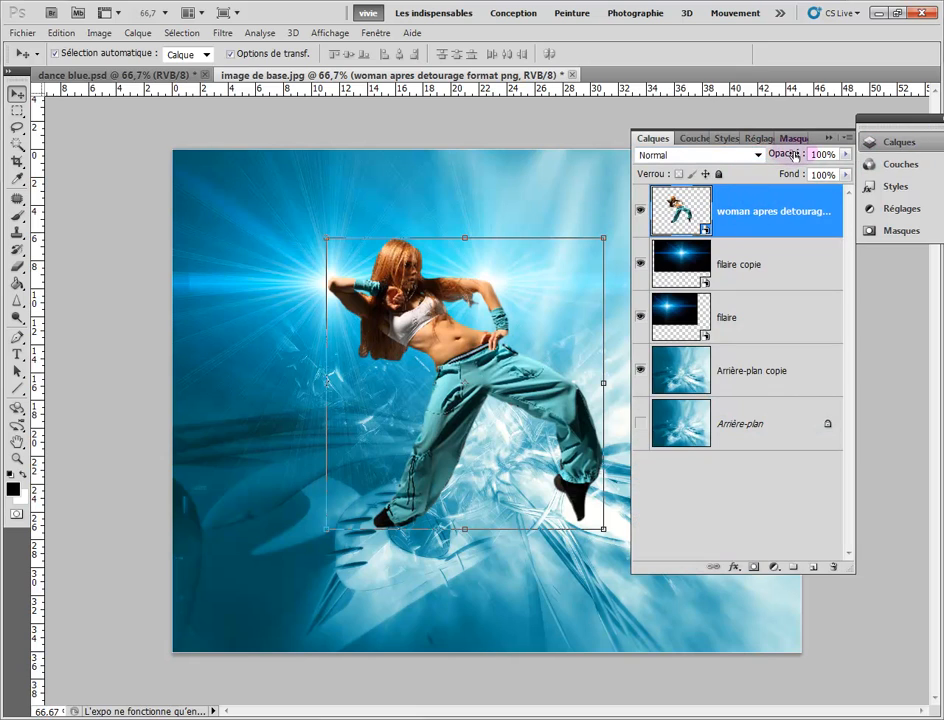
mouse_move(793, 156)
mouse_down()
mouse_move(778, 153)
mouse_move(788, 152)
mouse_up()
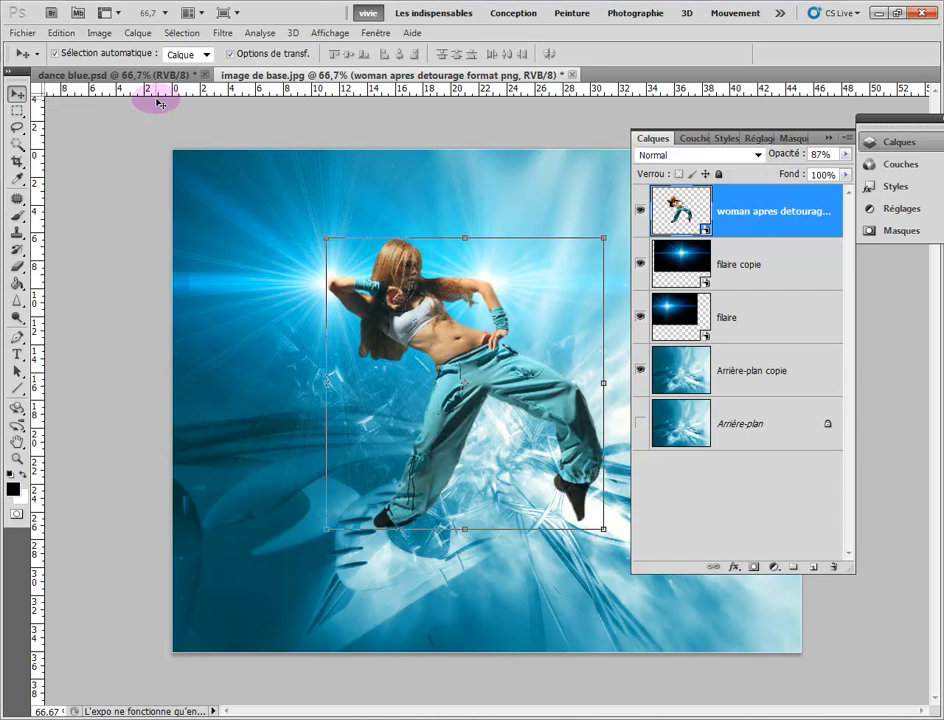
click(132, 75)
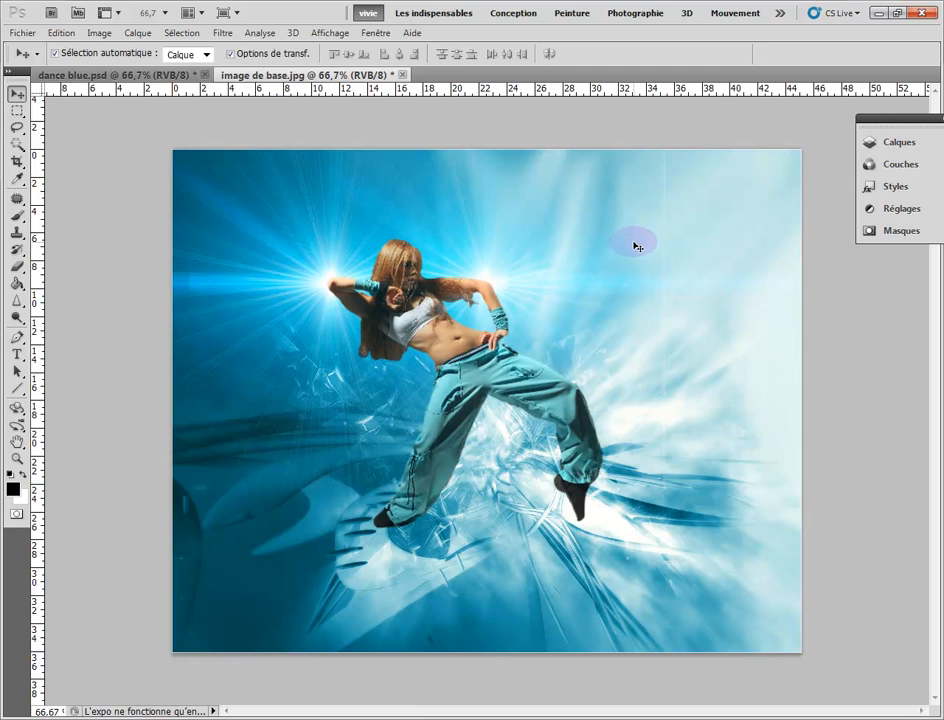
Step: Rasterize the filaire smart object layer so that it can be edited with the Eraser
click(895, 145)
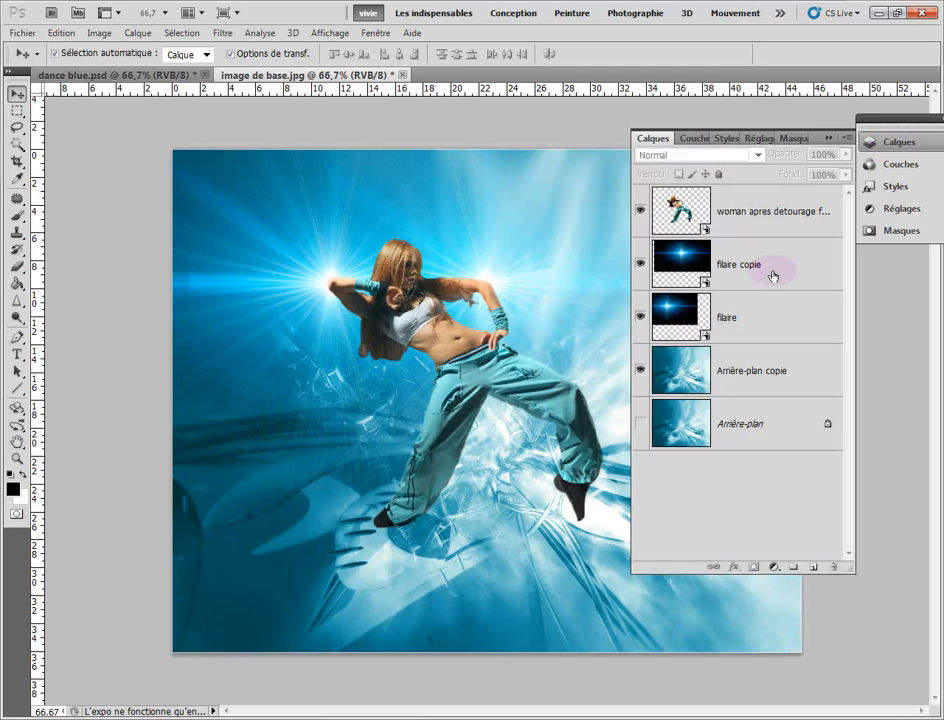
drag(744, 139, 820, 124)
click(828, 318)
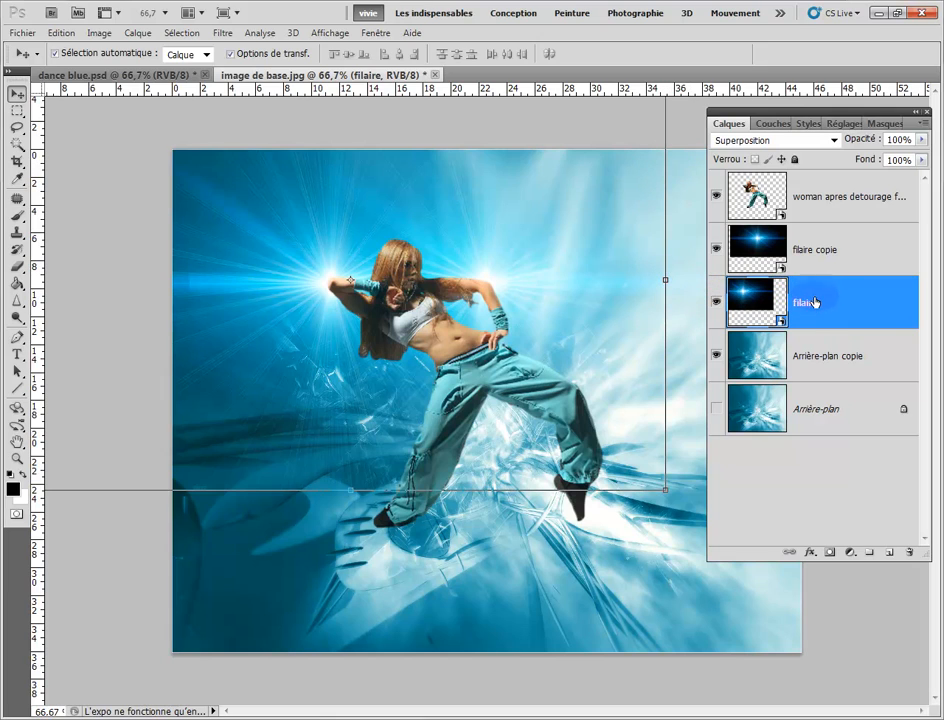
click(18, 267)
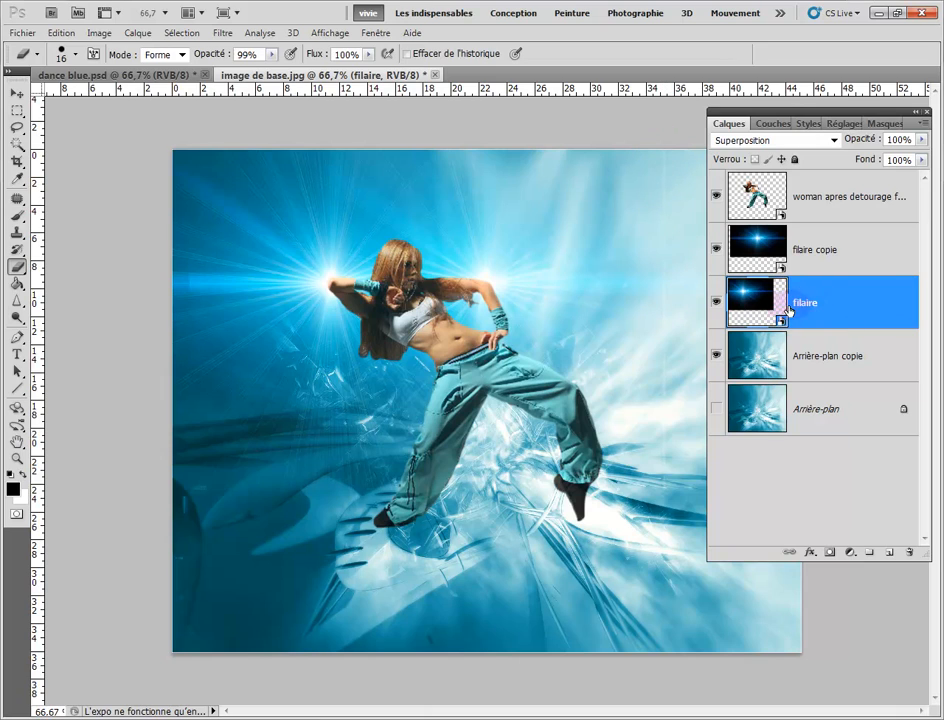
right_click(829, 307)
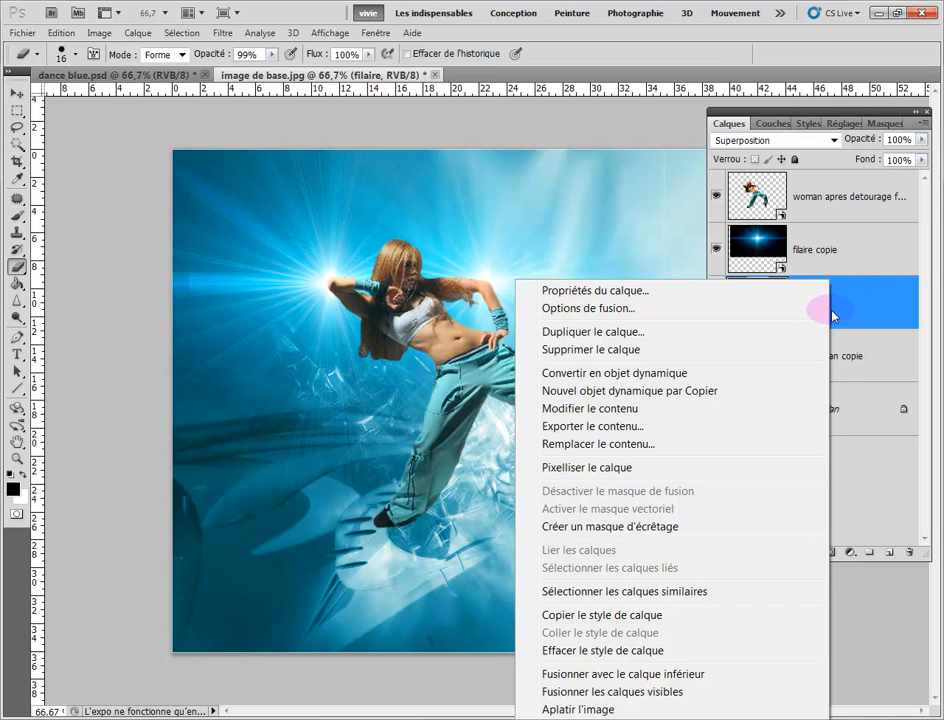
click(796, 467)
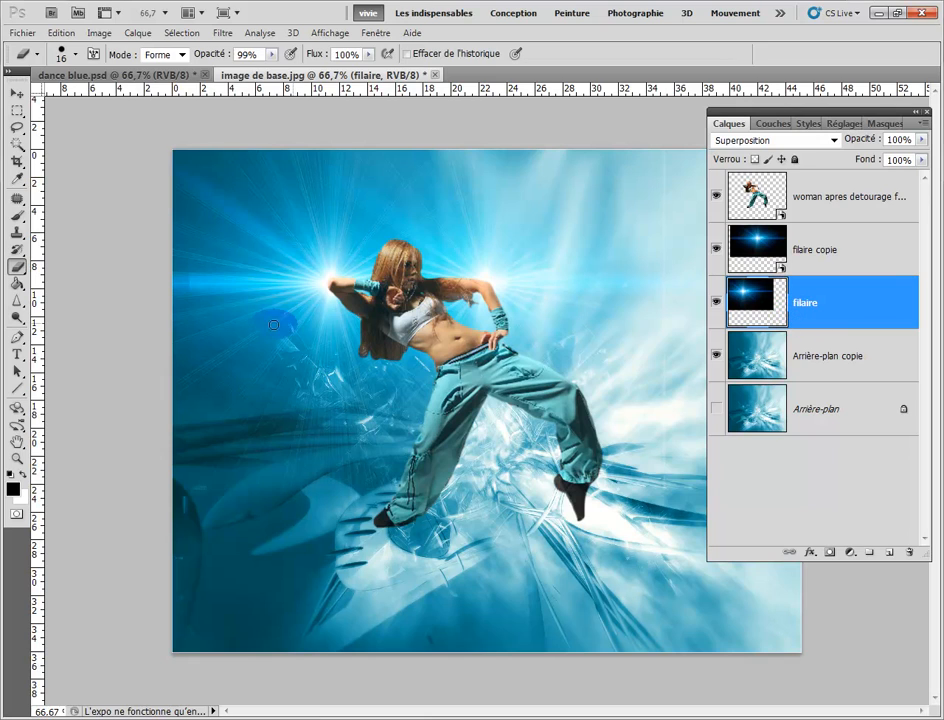
Step: Erase the filaire layer's visible vertical edge in the bright area beside the dancer with the Eraser at 16 px
click(16, 268)
click(16, 268)
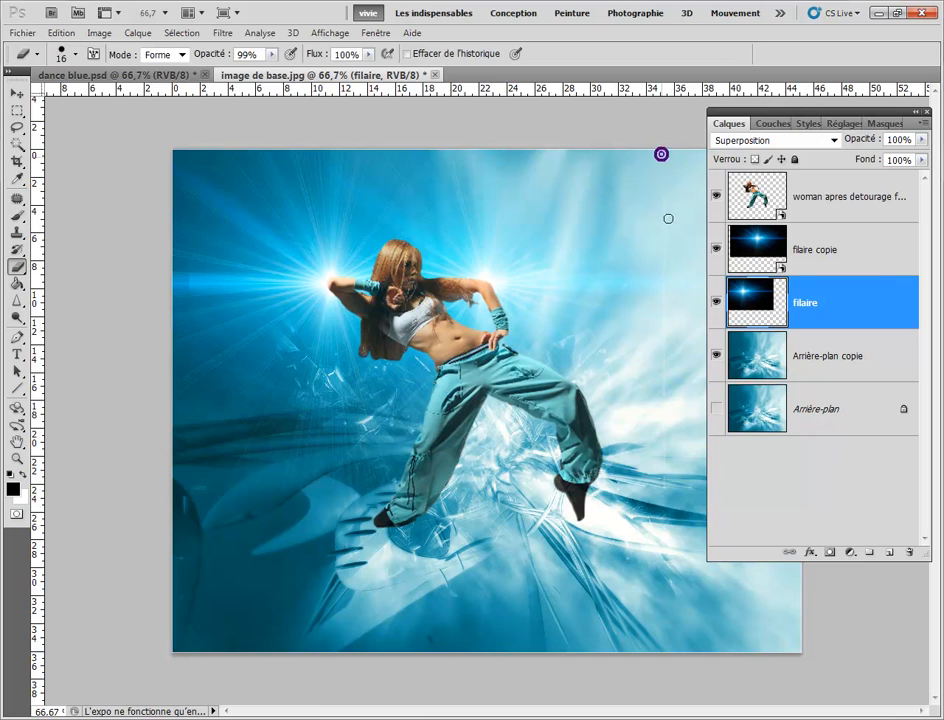
drag(661, 179, 662, 411)
click(915, 113)
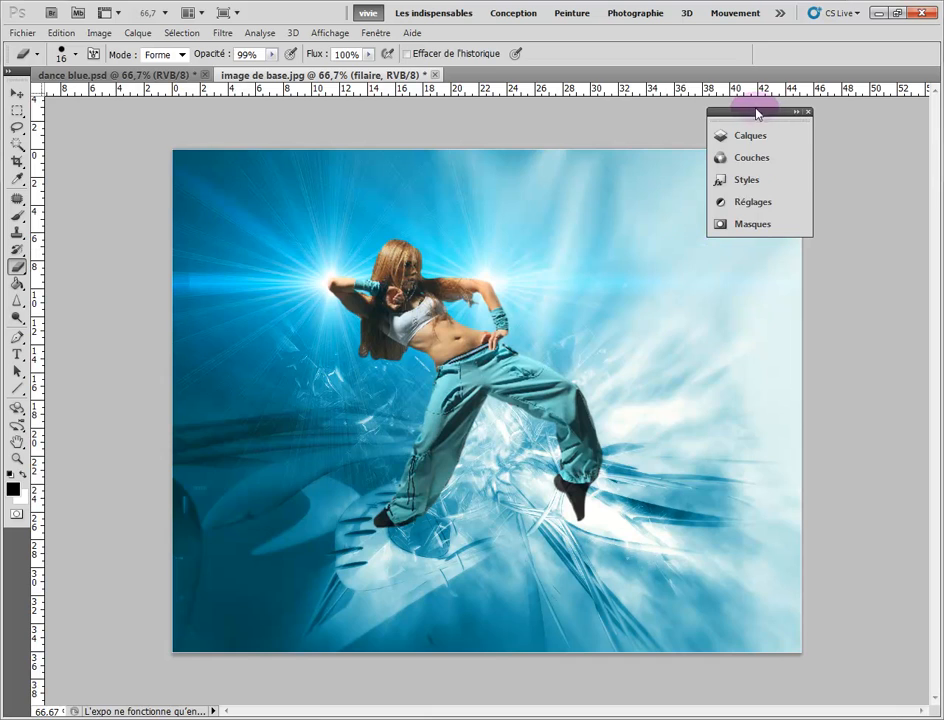
drag(755, 112, 867, 110)
Step: Rasterize the dancer layer, woman apres detourage format png
click(848, 133)
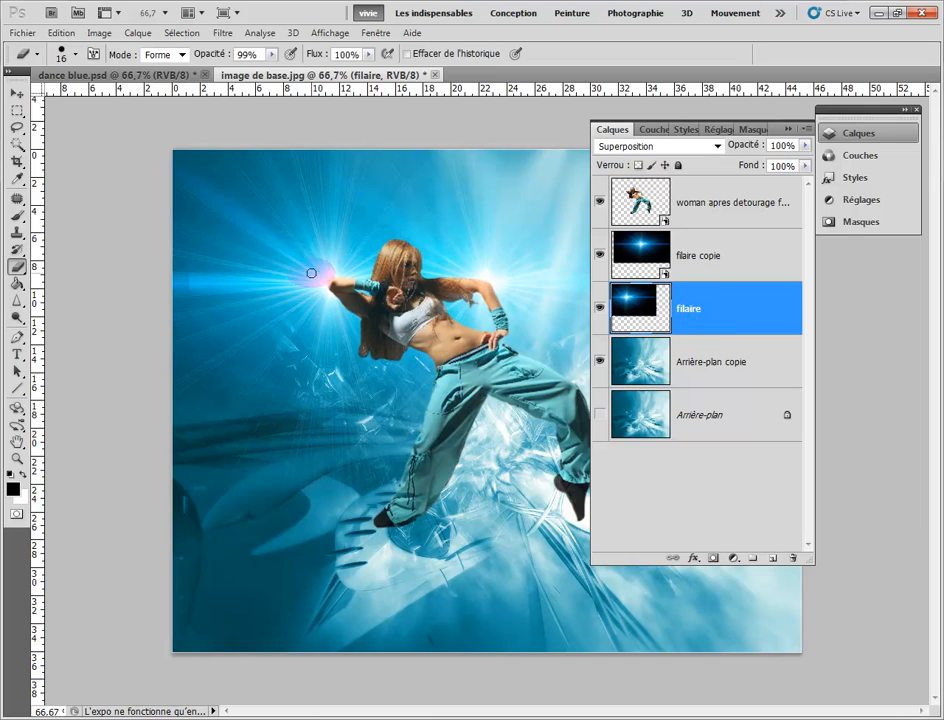
click(740, 202)
key(z)
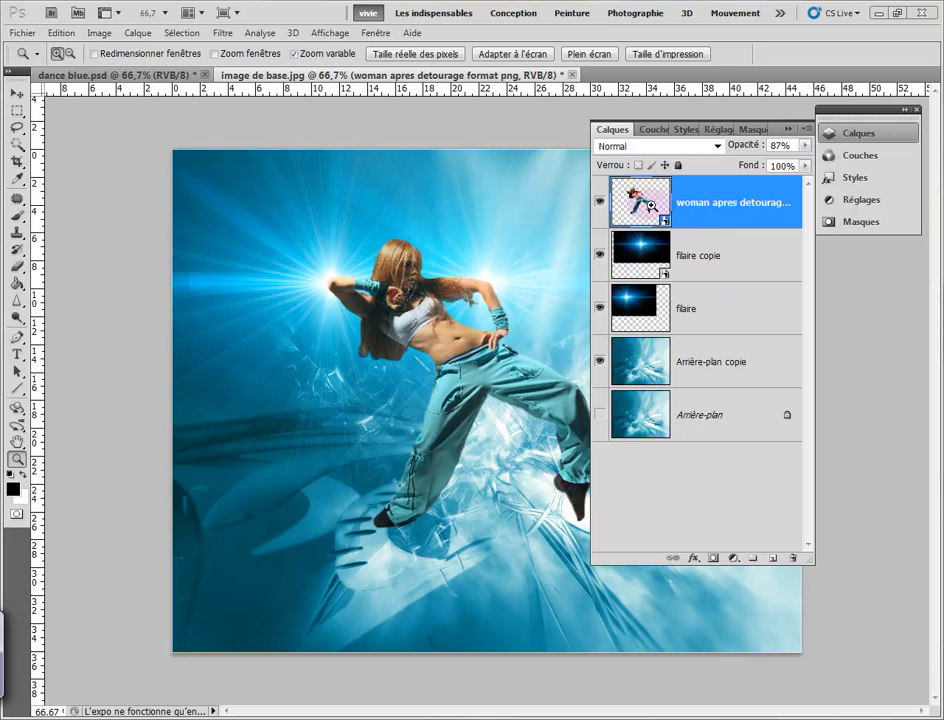
click(708, 205)
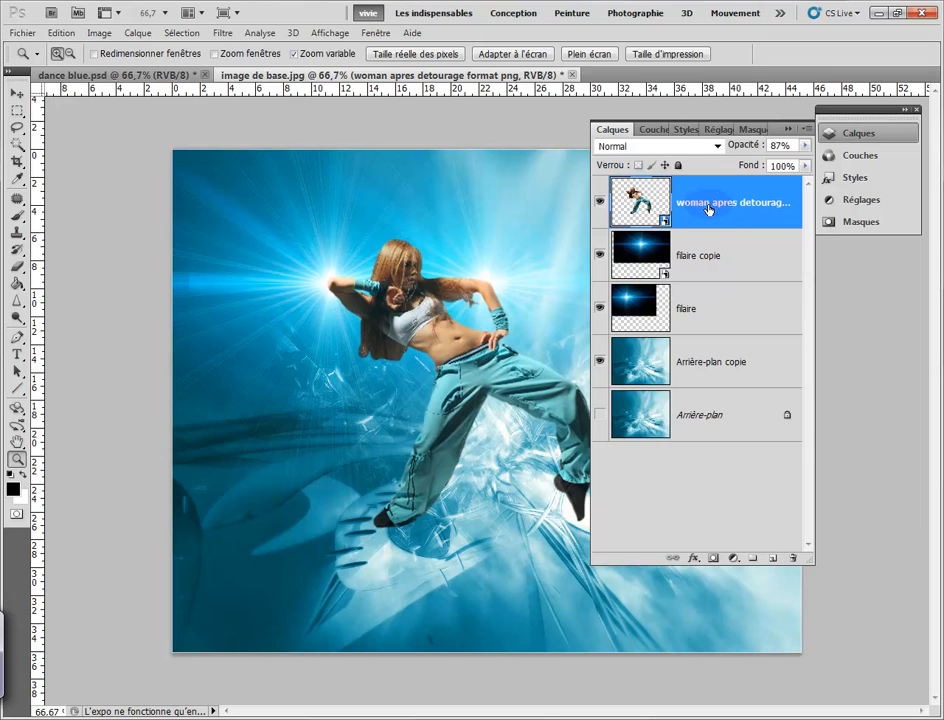
right_click(708, 206)
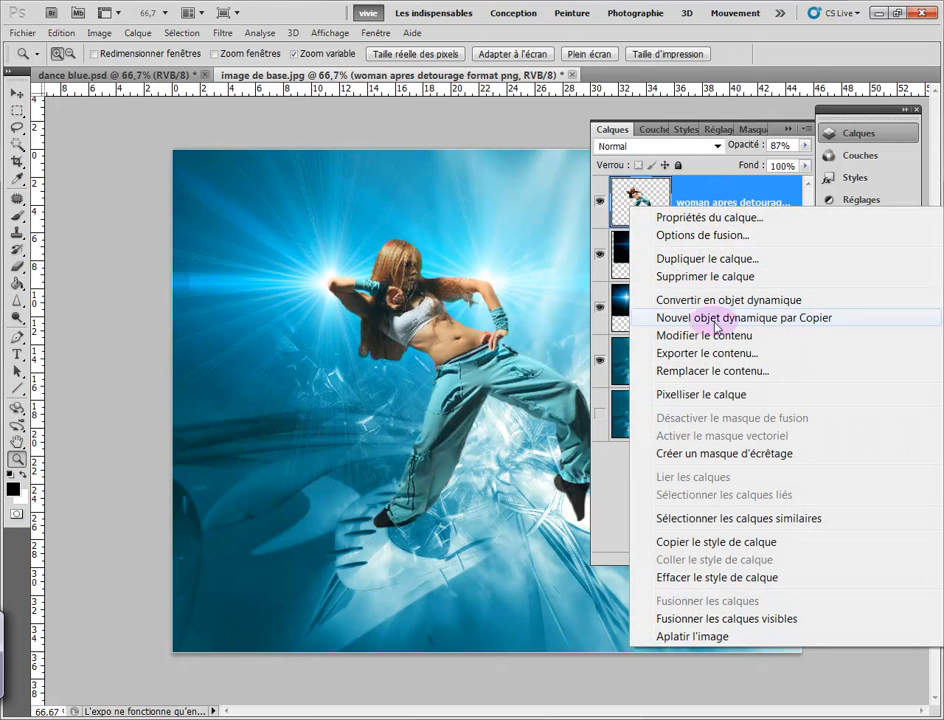
click(714, 397)
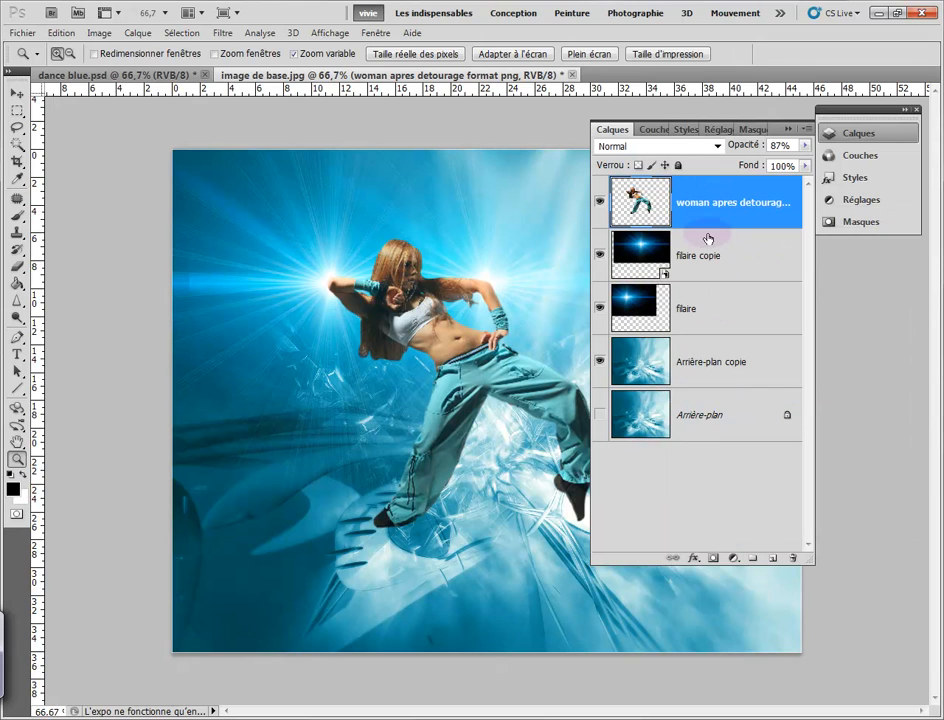
Step: Defringe the dancer layer with a width of 1 pixel and check her cutout edges up close
click(140, 35)
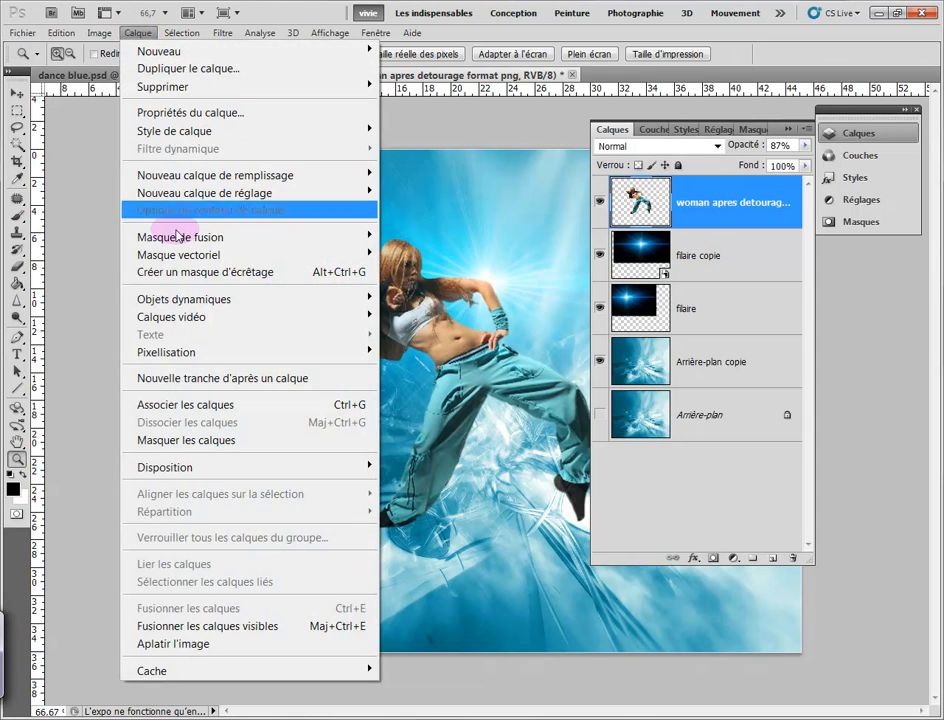
mouse_move(258, 672)
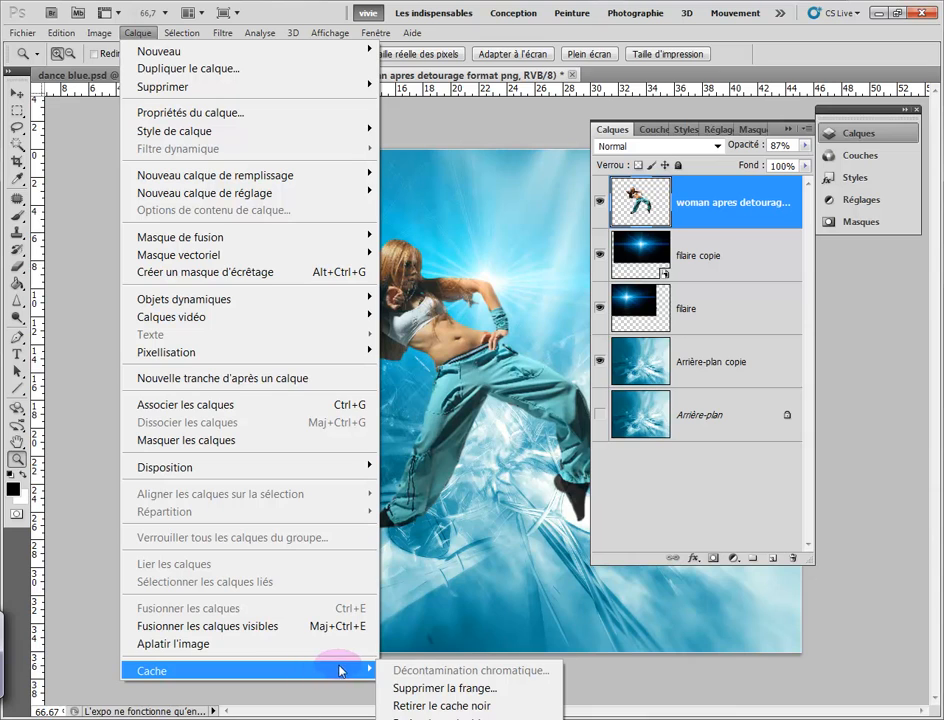
click(397, 689)
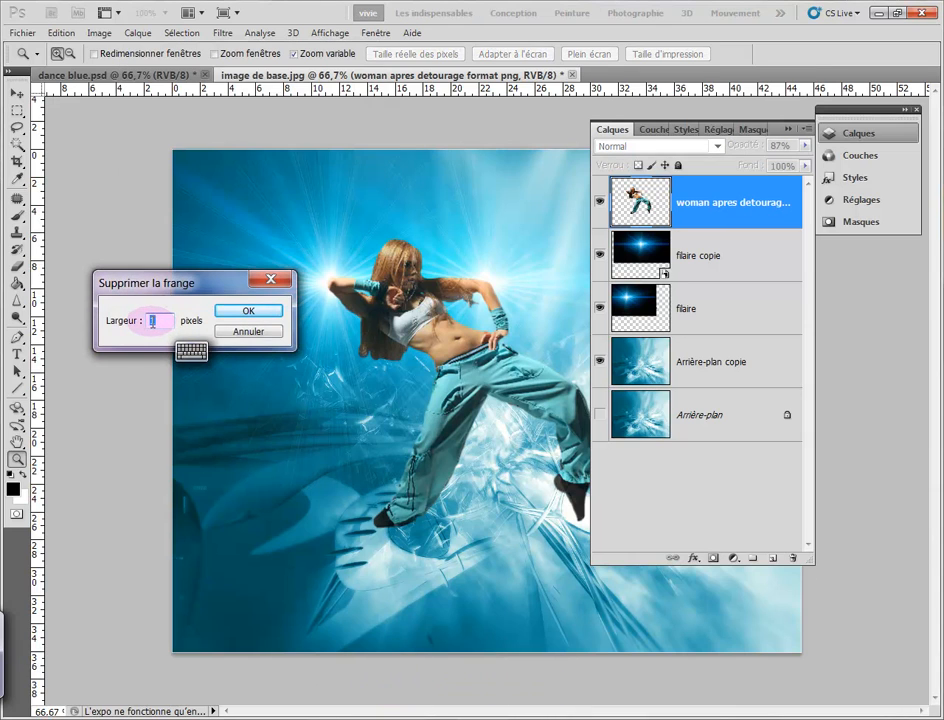
click(249, 311)
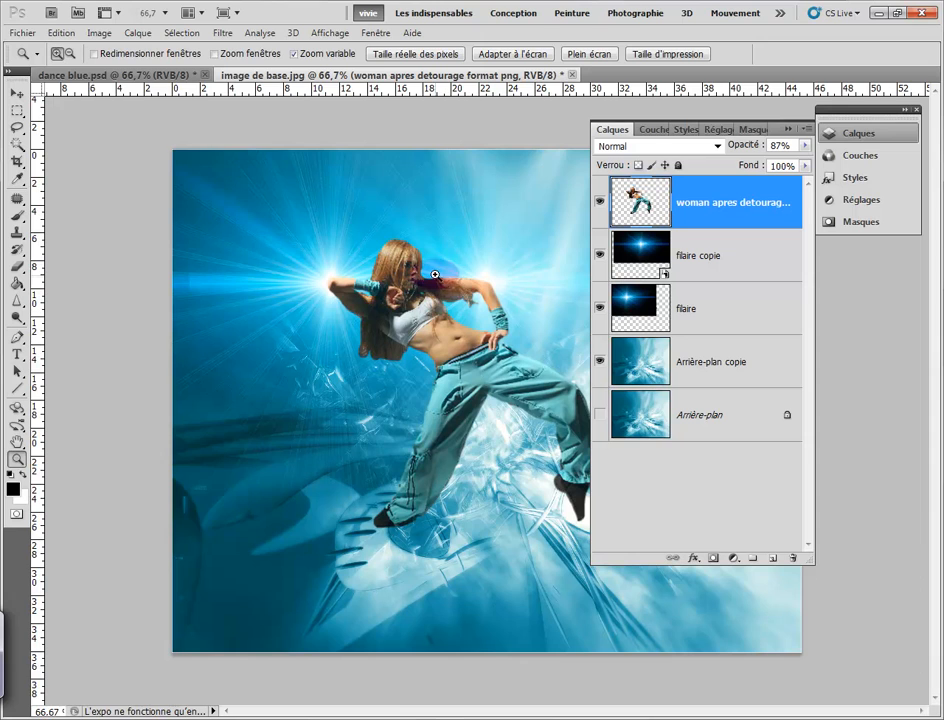
click(501, 318)
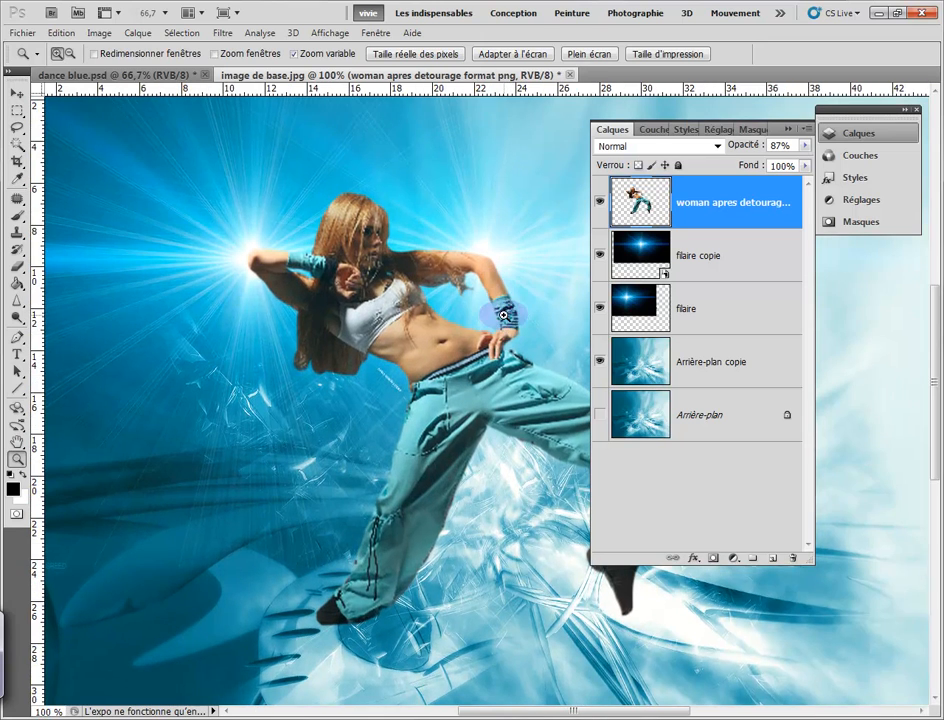
click(519, 313)
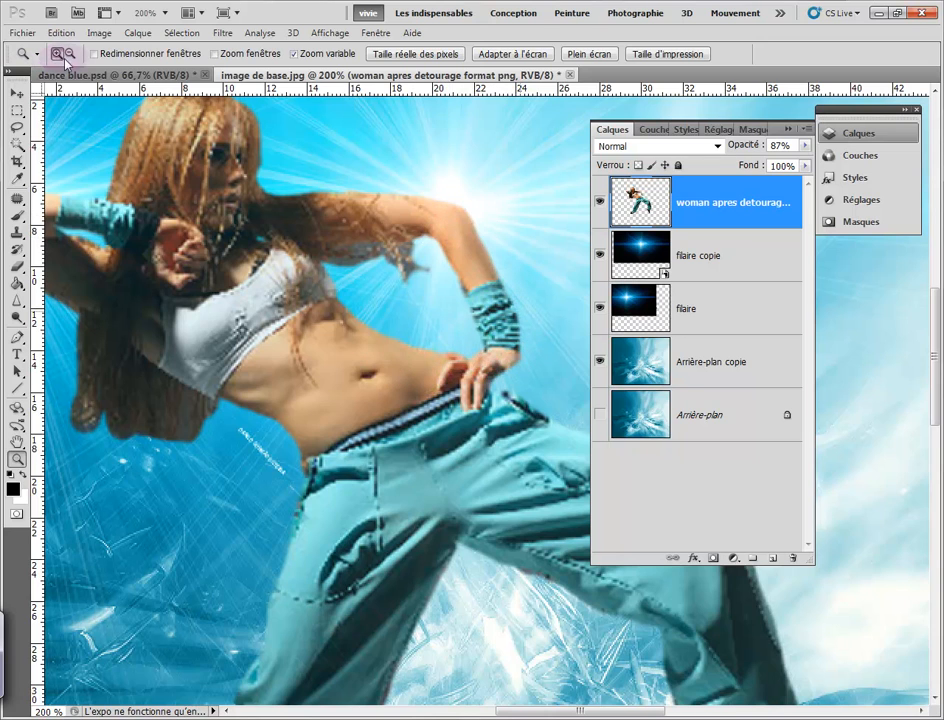
click(70, 53)
click(137, 179)
click(150, 228)
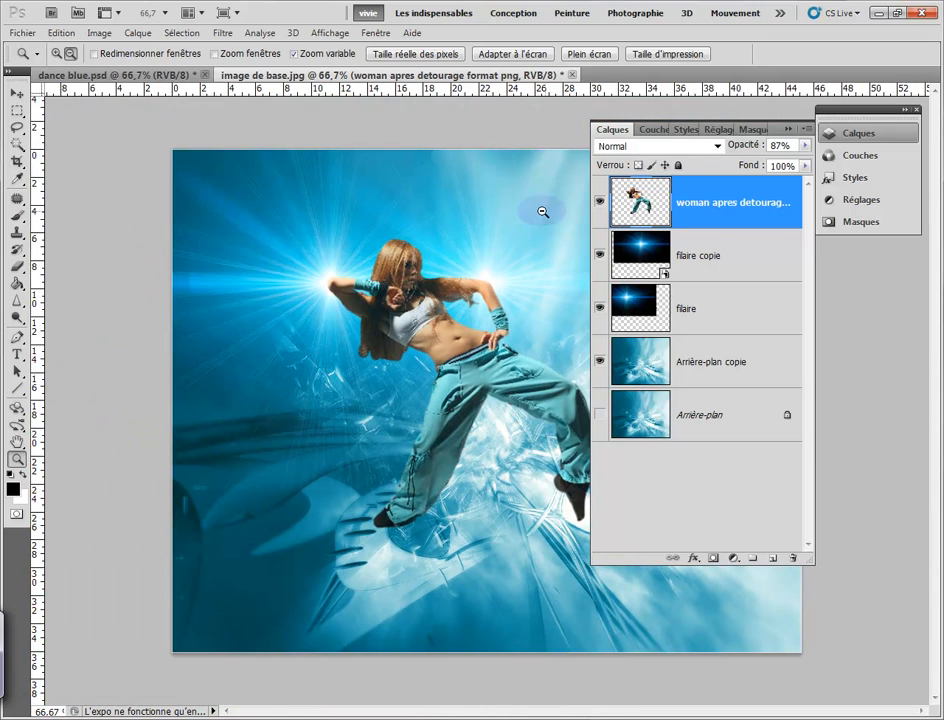
Step: Switch to the web browser and look through the author's YouTube channel, Facebook profile, Google+ page and Blogger blog, ending on the YouTube channel
click(196, 717)
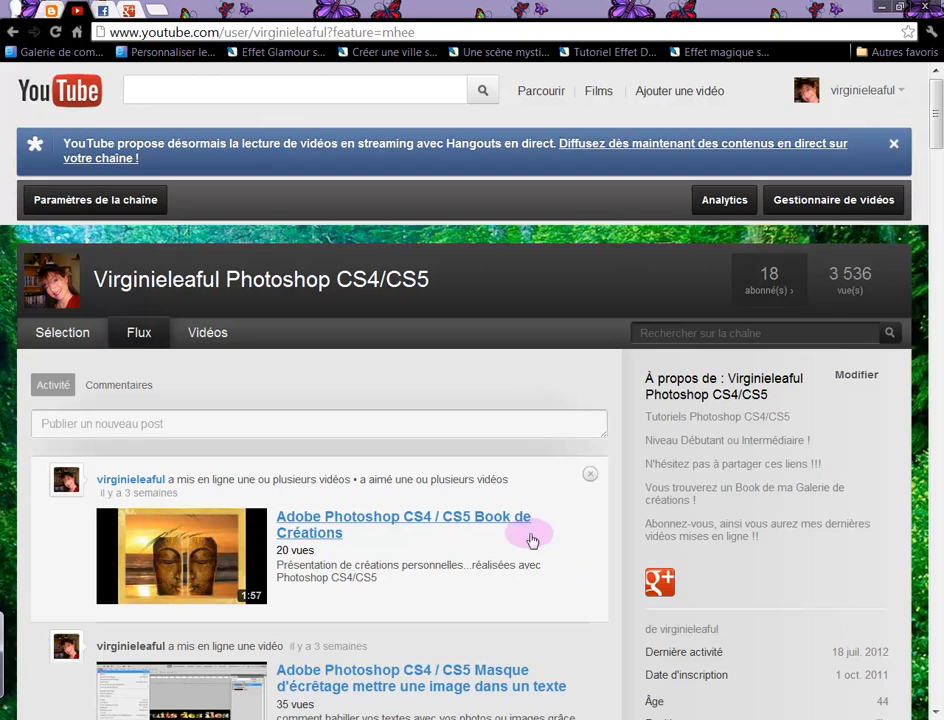
click(103, 14)
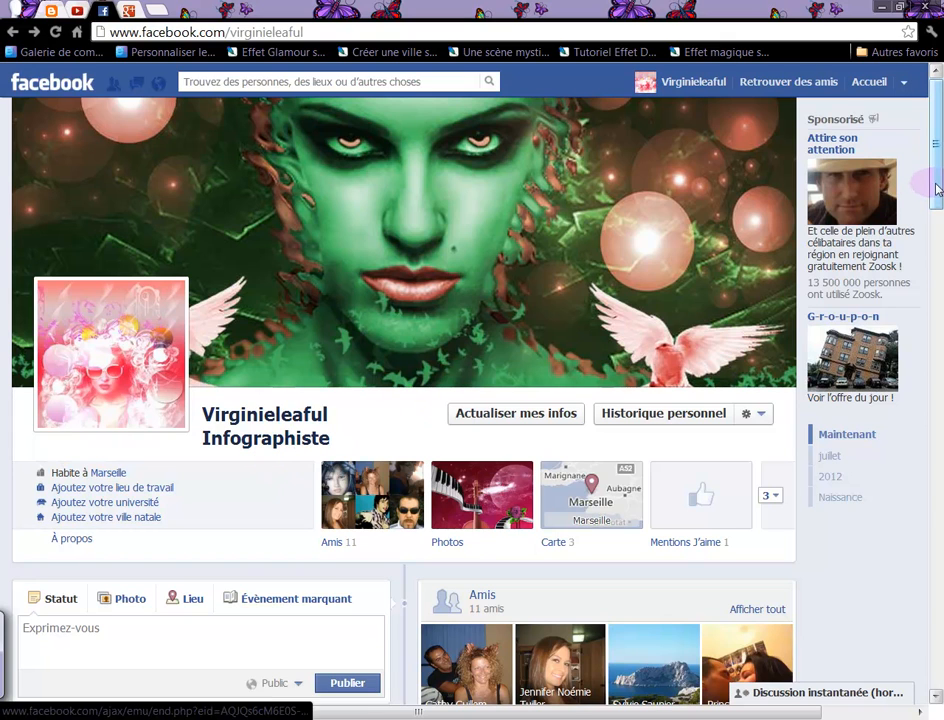
drag(937, 188, 936, 150)
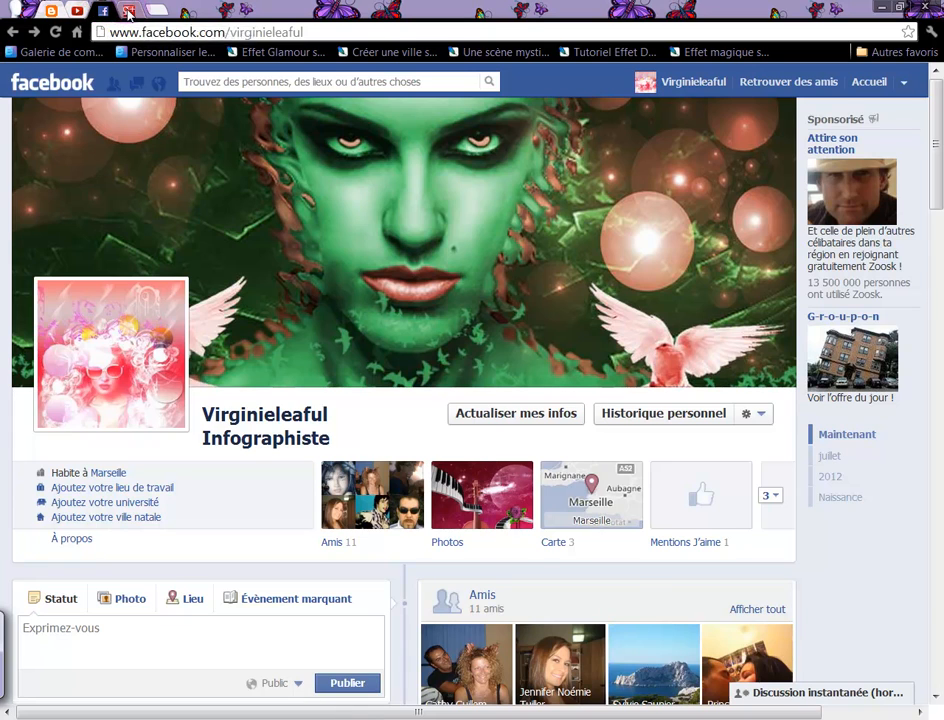
click(129, 12)
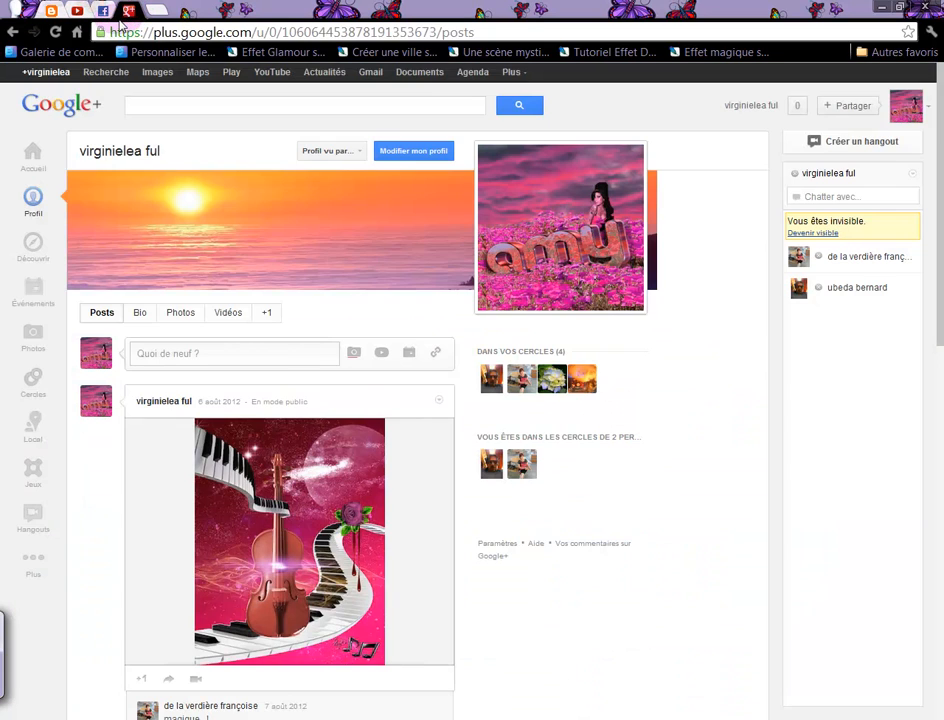
click(52, 12)
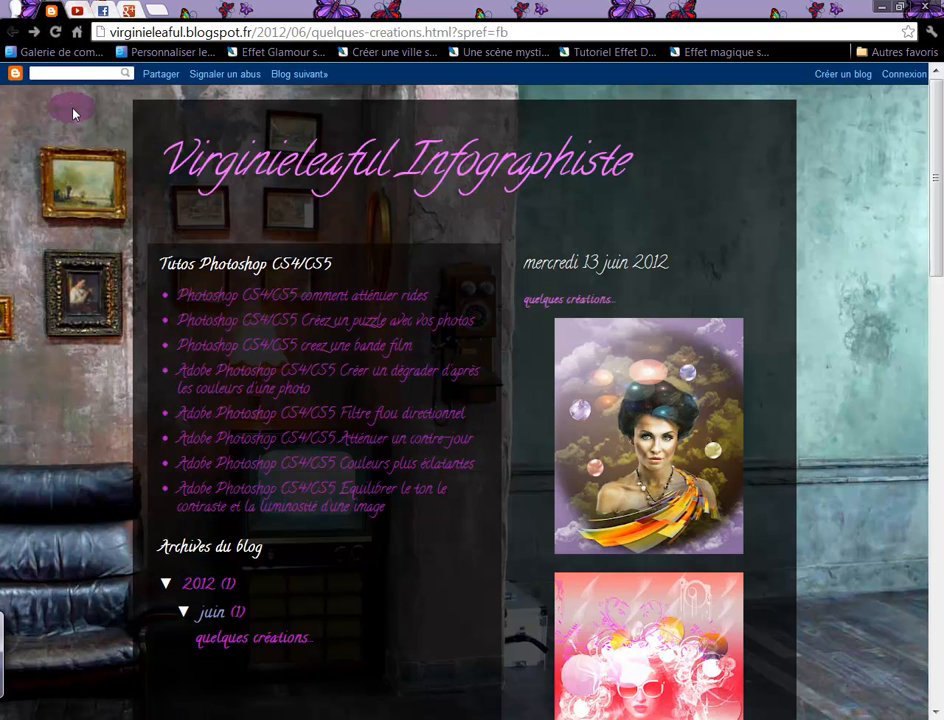
click(78, 12)
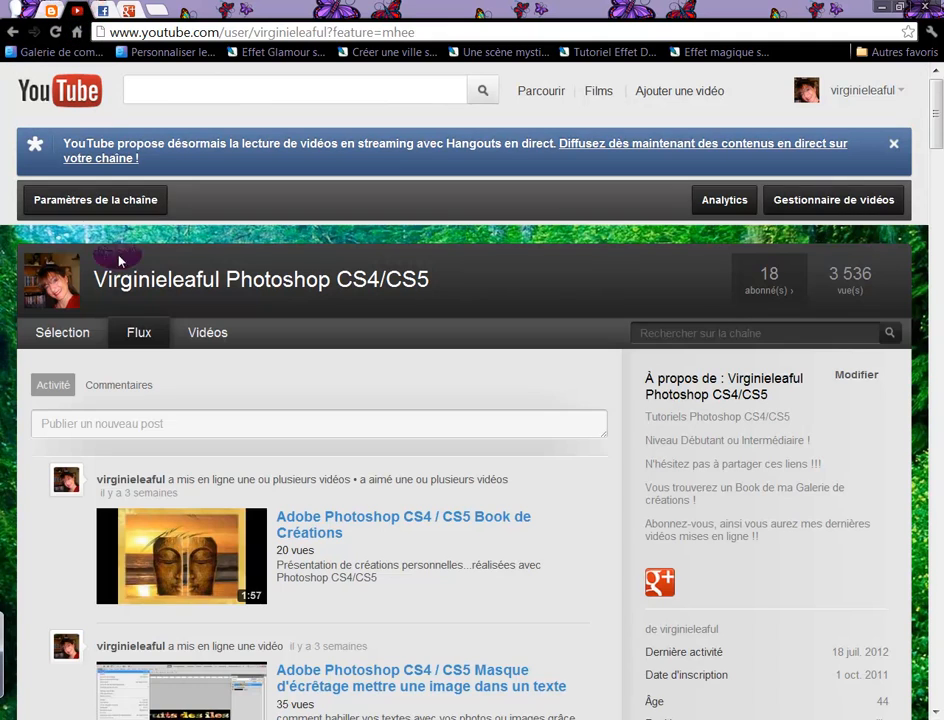